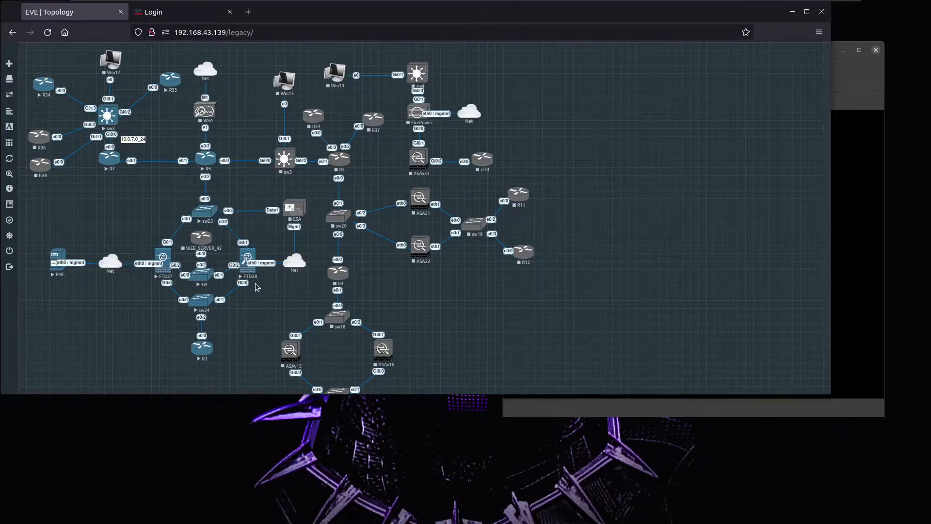
Log into Firepower Management Center with the admin account, then bring the FTD27 console forward.
click(161, 13)
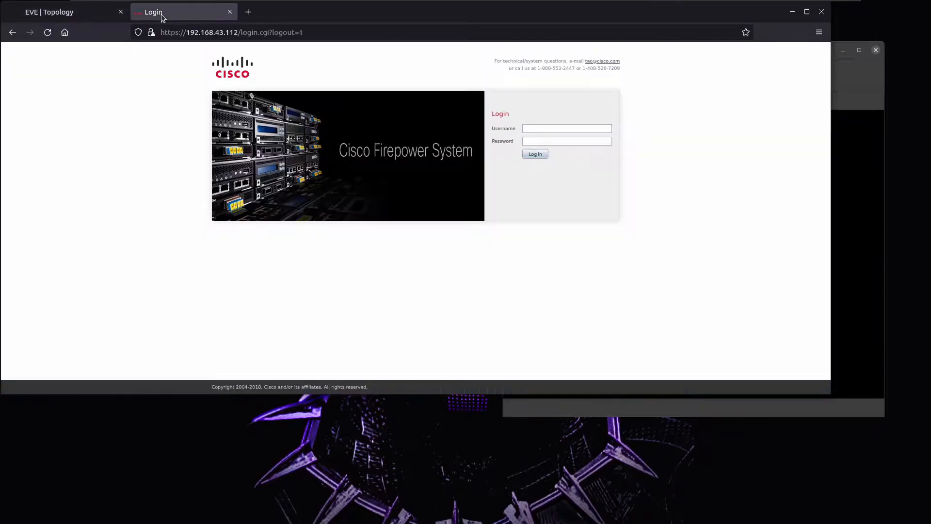
click(554, 127)
text(admin)
key(Tab)
text(•••••••••)
key(Return)
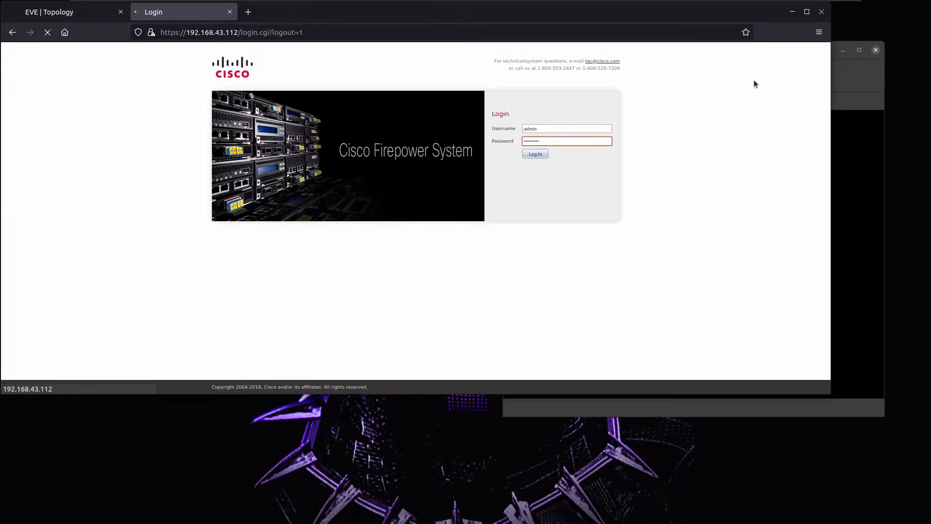
click(849, 64)
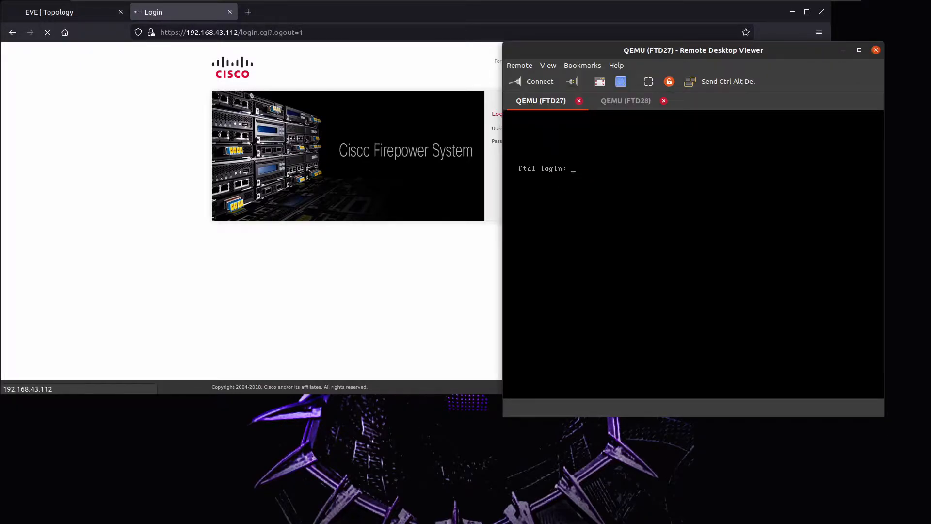
Log into FTD27 as admin and register it with manager 192.168.43.112 using the registration key.
key(Return)
text(admin)
key(Return)
key(Return)
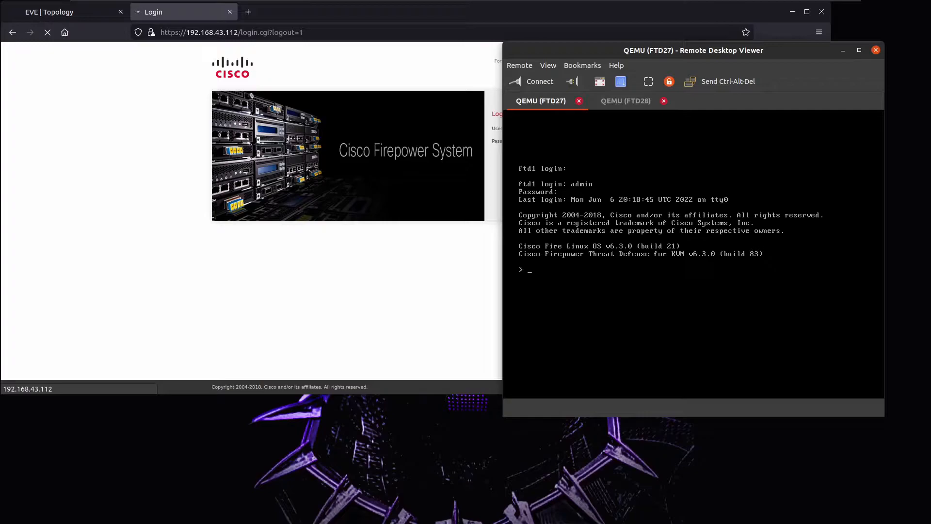
text(configure manager add 192.168.43.112 ccie65745)
key(Return)
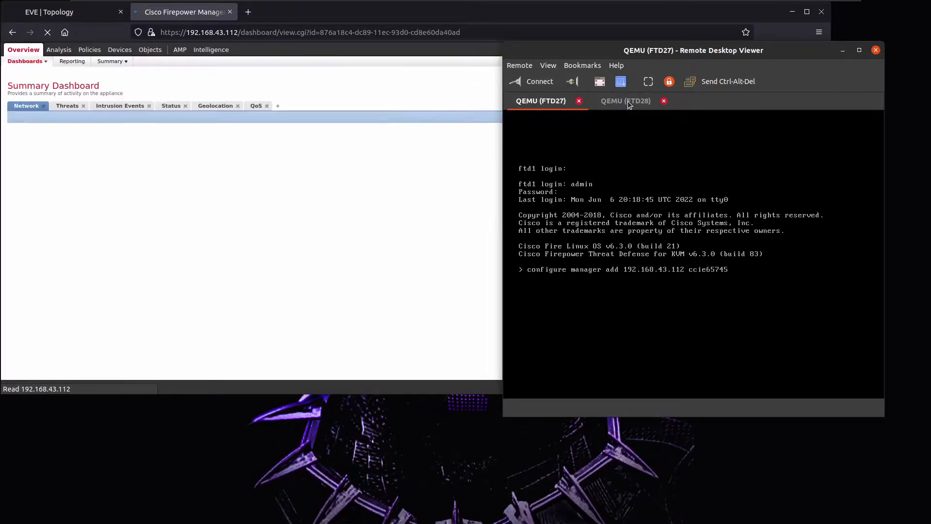
Log into FTD28 as admin and register it with manager 192.168.43.114 using the registration key.
click(627, 101)
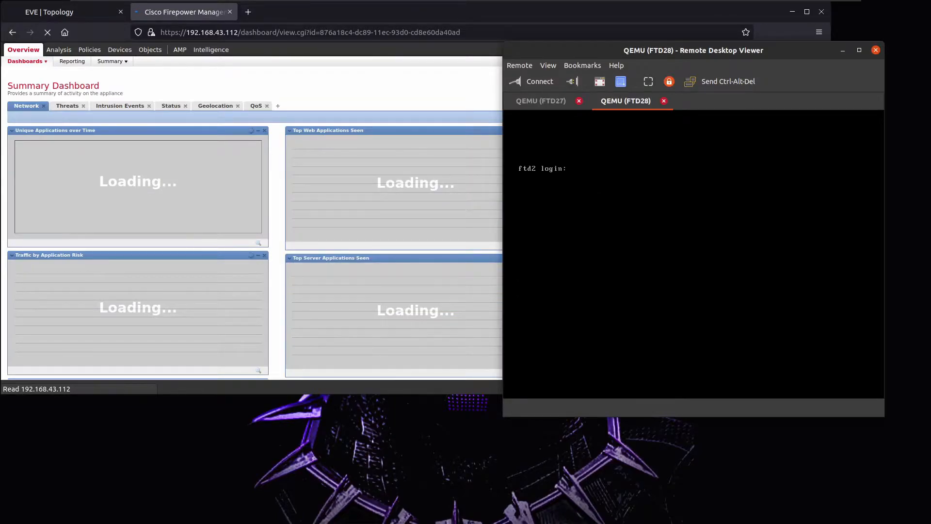
text(admin)
key(Return)
key(Return)
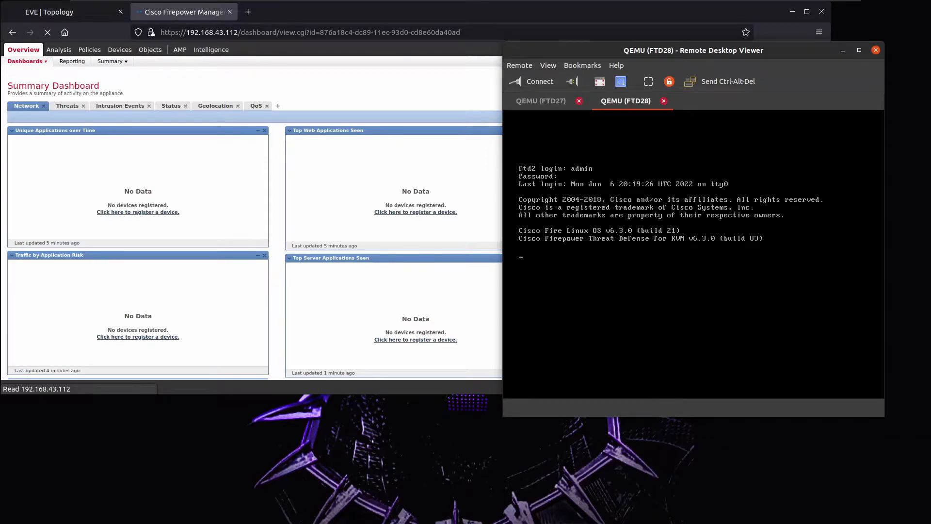
text(configure manager add 192.168.)
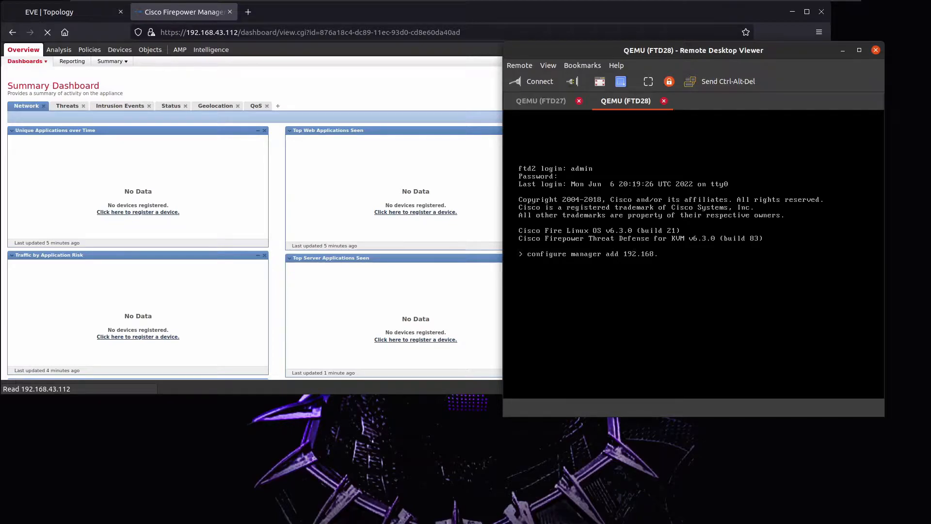
text(43.114 ccie6574)
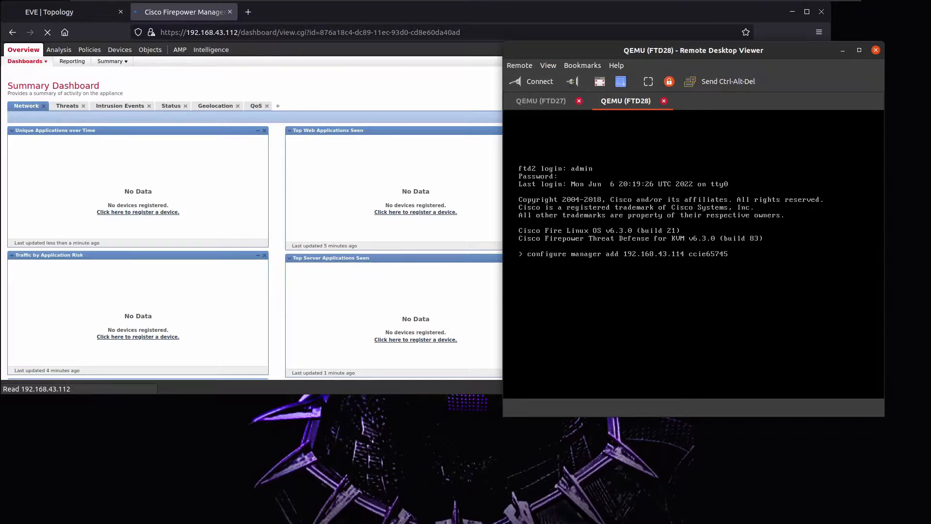
text(5)
key(Return)
click(548, 103)
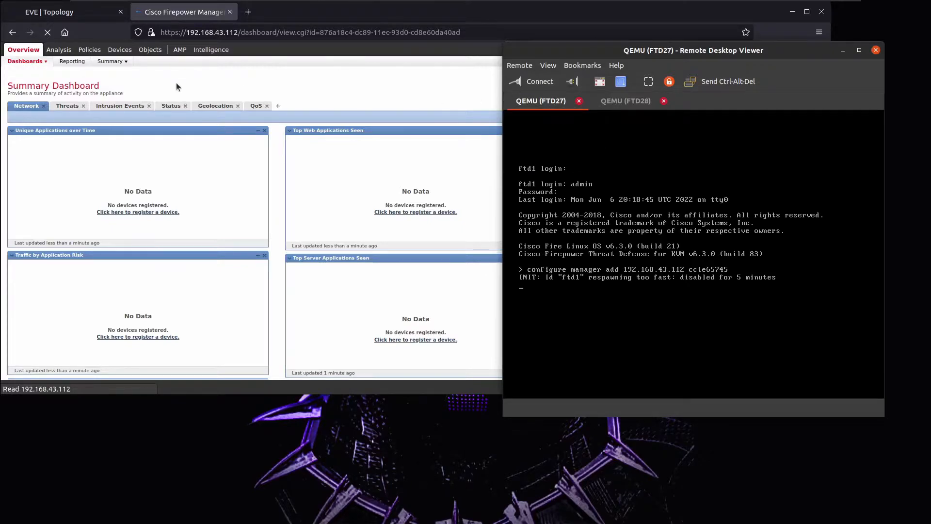
Open Device Management in a new browser tab from the FMC dashboard.
click(126, 52)
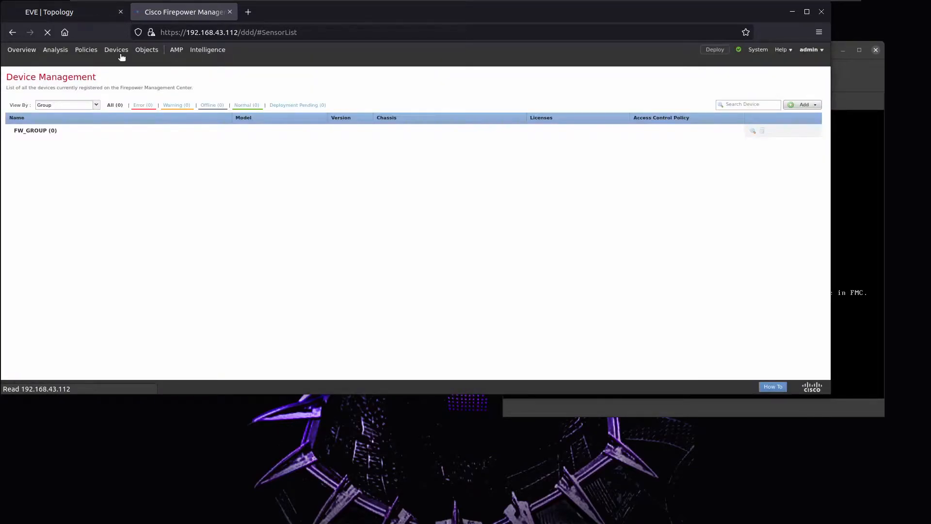
right_click(117, 51)
click(133, 60)
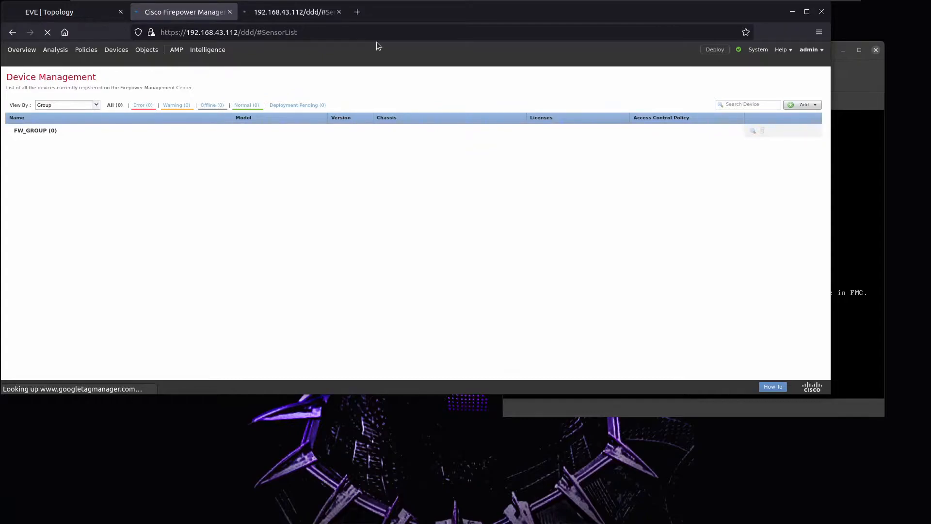
Check the FTD27 and FTD28 console outputs, then return to the Device Management page.
click(839, 83)
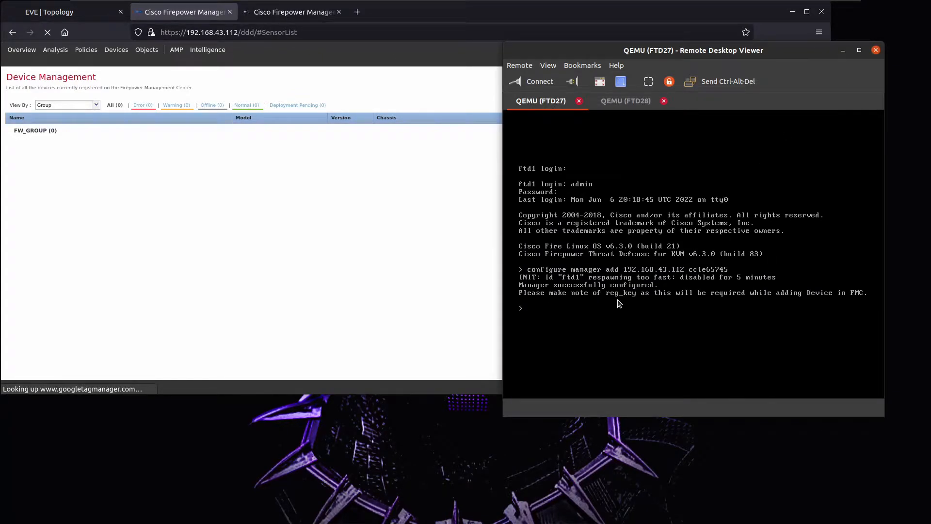
click(628, 106)
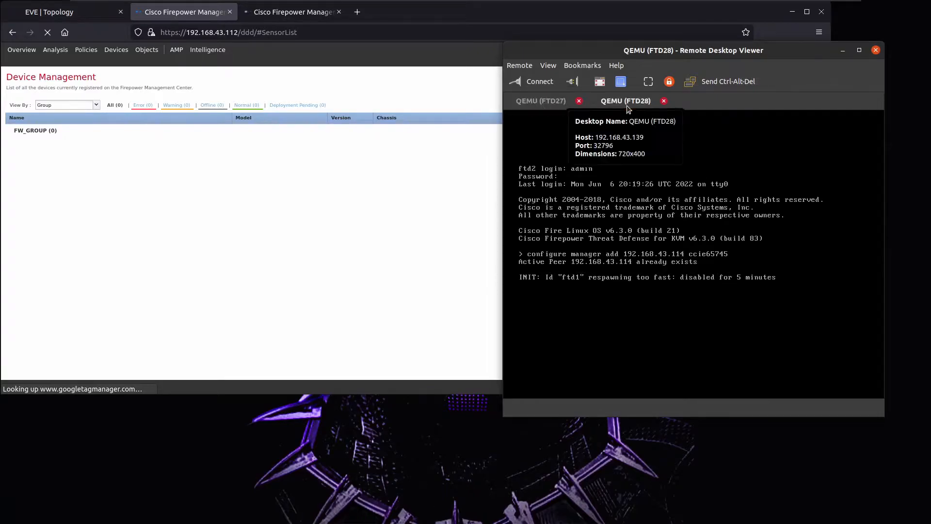
click(537, 101)
click(245, 199)
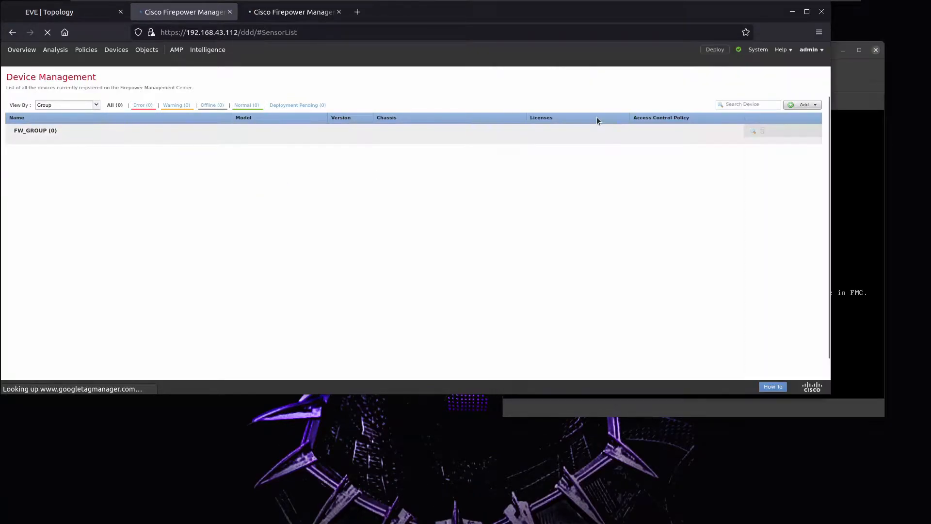
click(803, 104)
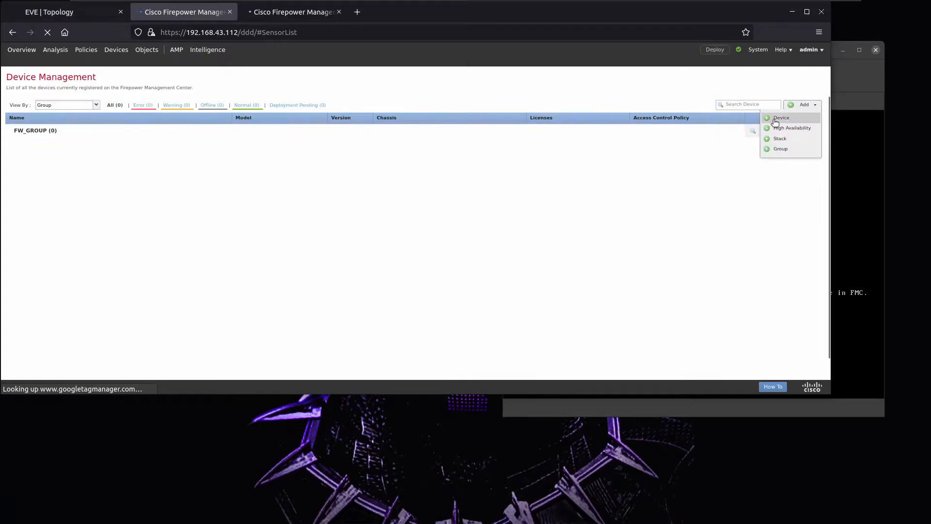
Start adding device 192.168.43.113 named FTD27 with its registration key, in FW_GROUP.
click(781, 118)
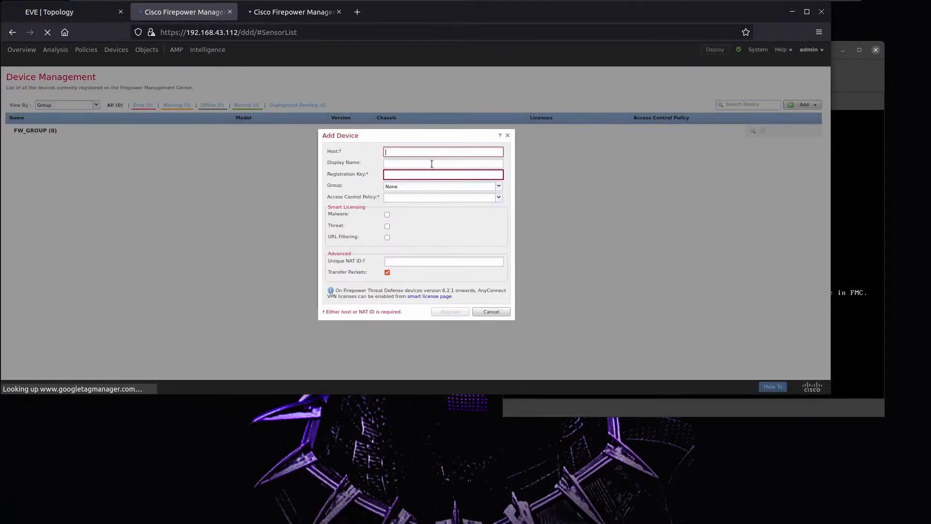
text(192.168.43.113)
key(Tab)
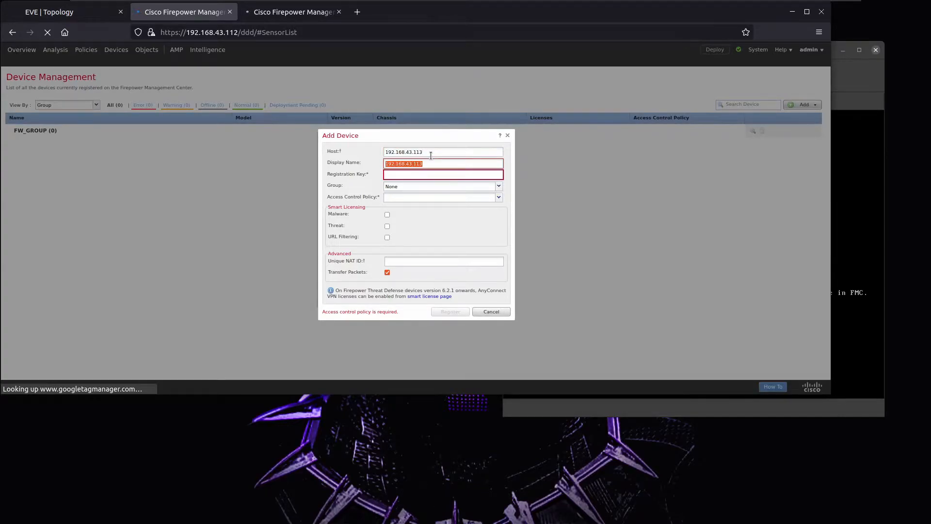
text(FTD27)
key(Tab)
text(ccie6)
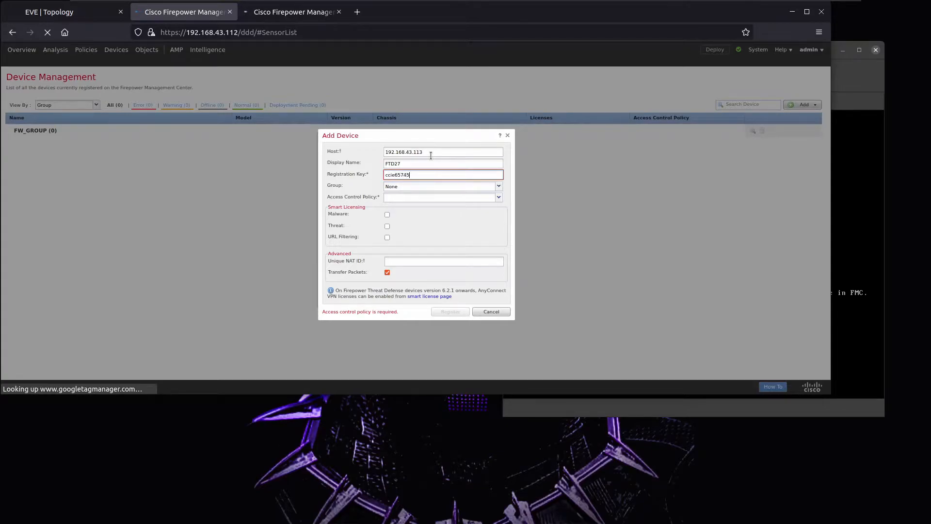
click(499, 187)
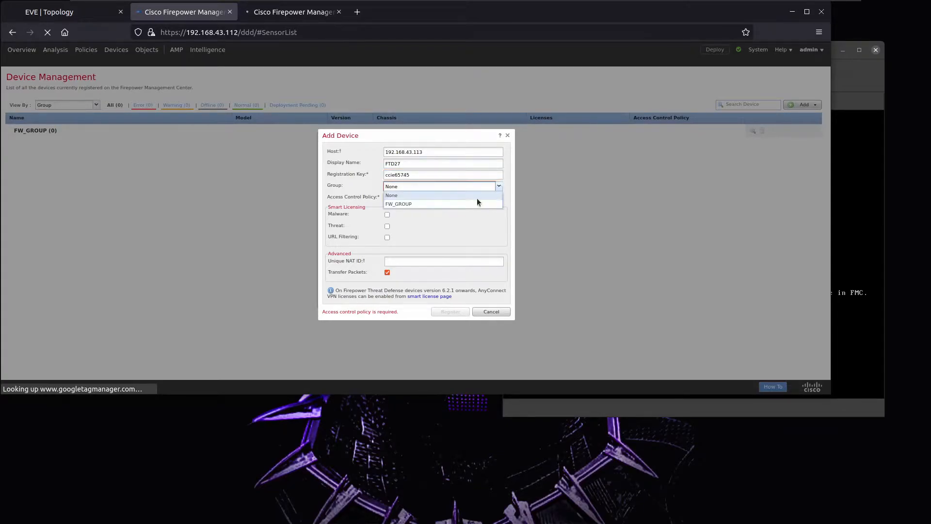
click(432, 206)
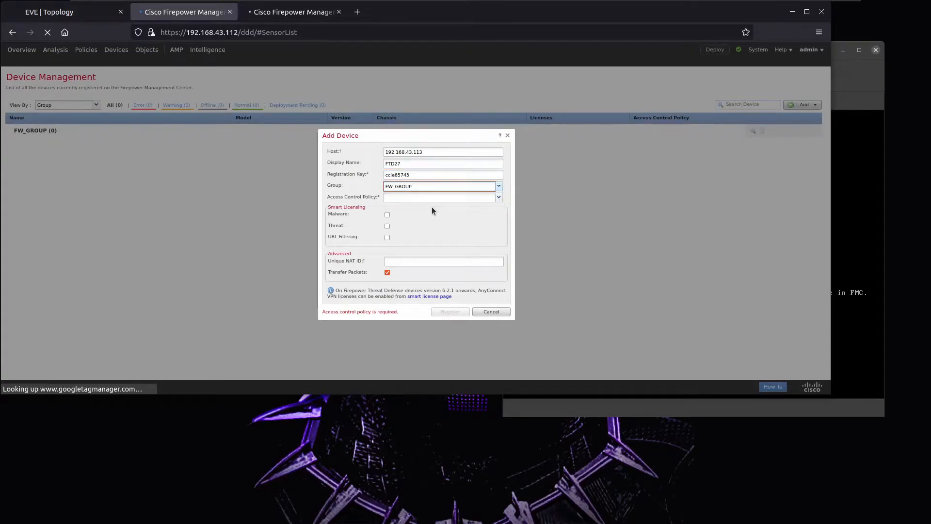
Create and assign a new access control policy FTD_POLICY with no base policy.
click(499, 198)
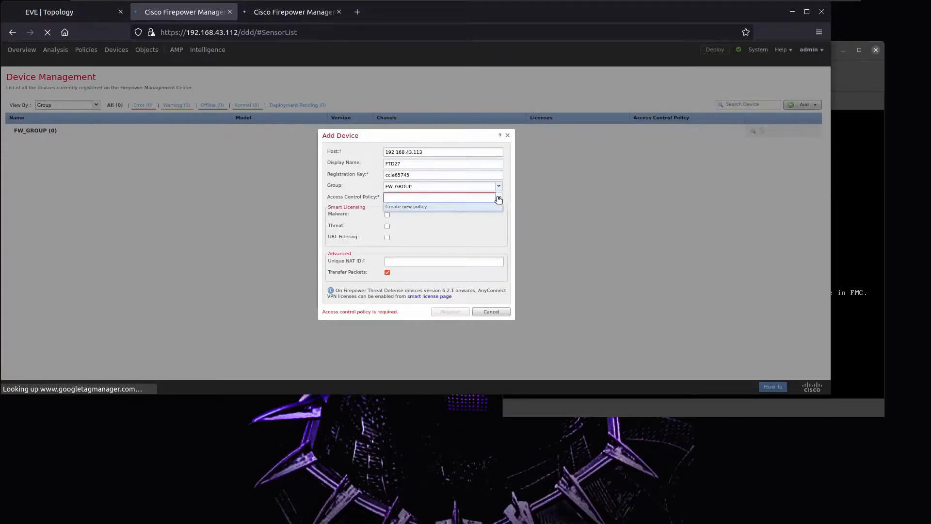
click(412, 207)
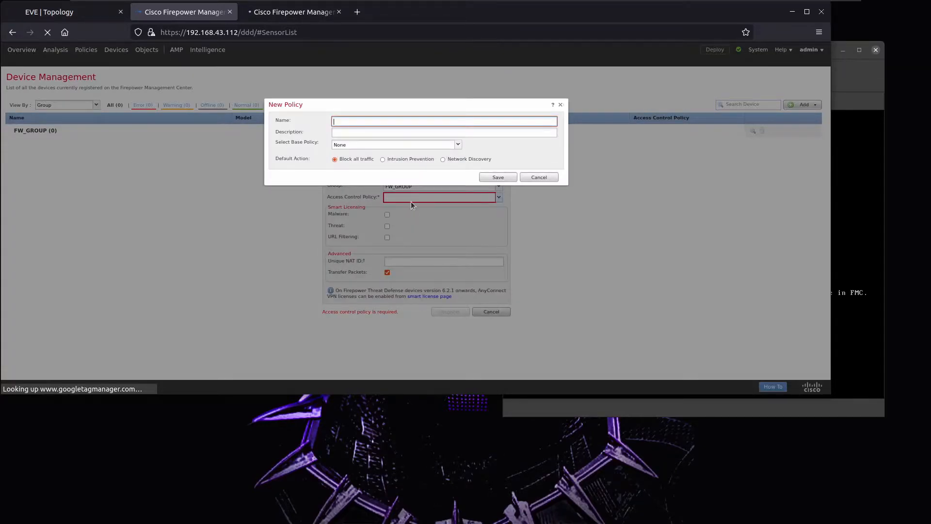
text(FTD)
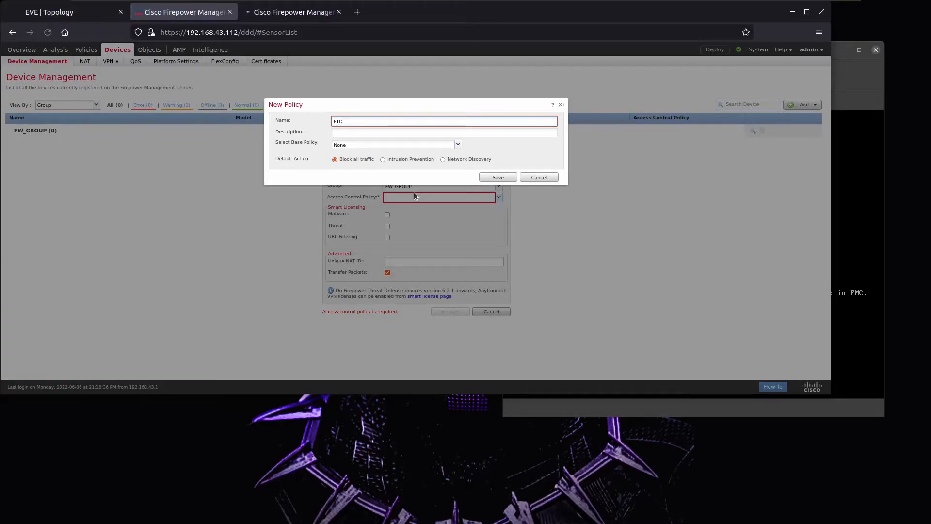
text(_POLICY)
click(416, 145)
click(416, 151)
click(489, 177)
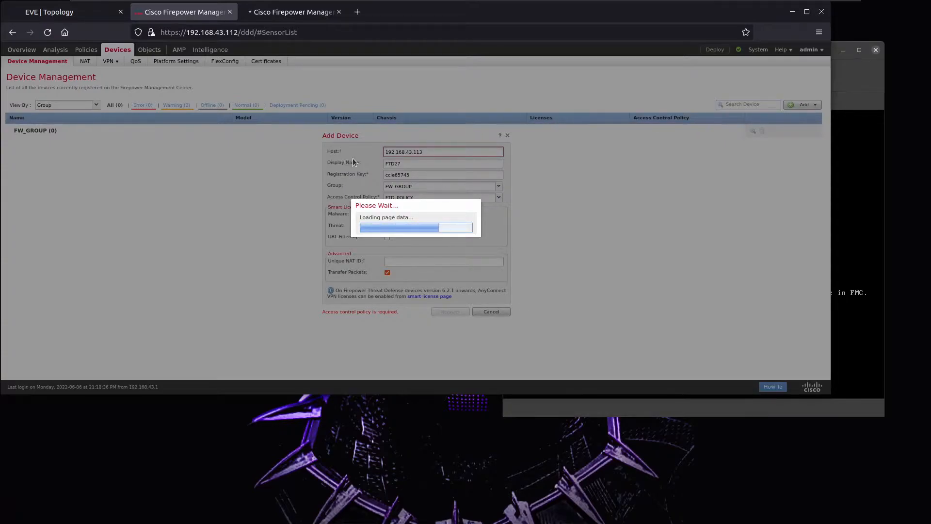
click(862, 78)
click(626, 101)
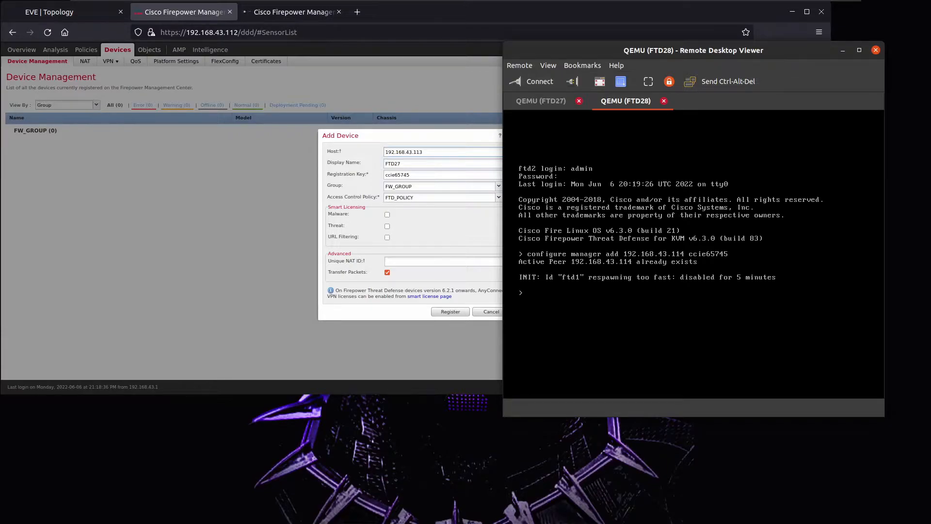
On FTD28, show managers and rerun the manager registration pointing to 192.168.43.112.
text(show managers)
key(Up)
key(Up)
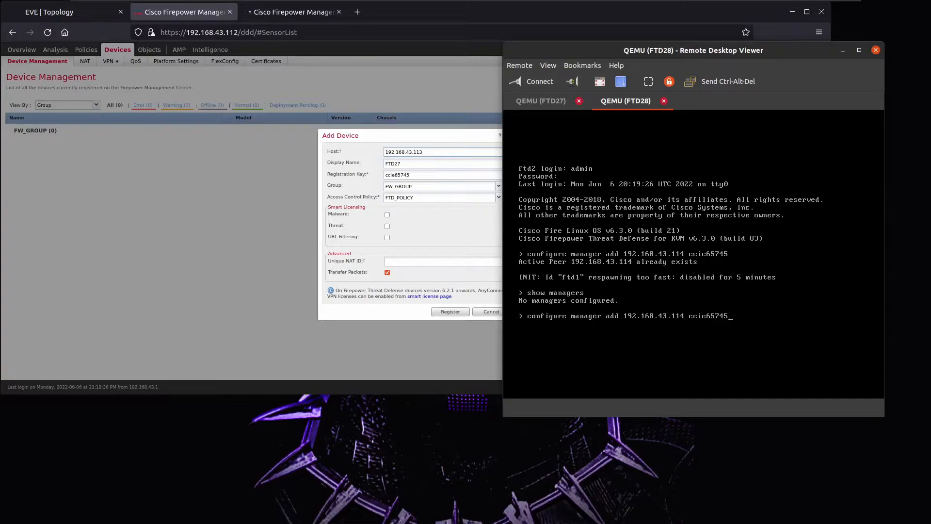
key(Left)
key(Left)
key(Left)
key(Left)
key(Left)
key(Left)
key(Left)
key(Left)
key(Left)
key(Left)
key(BackSpace)
text(2)
Enable the Malware, Threat and URL Filtering licences for FTD27.
click(387, 214)
click(387, 226)
click(387, 237)
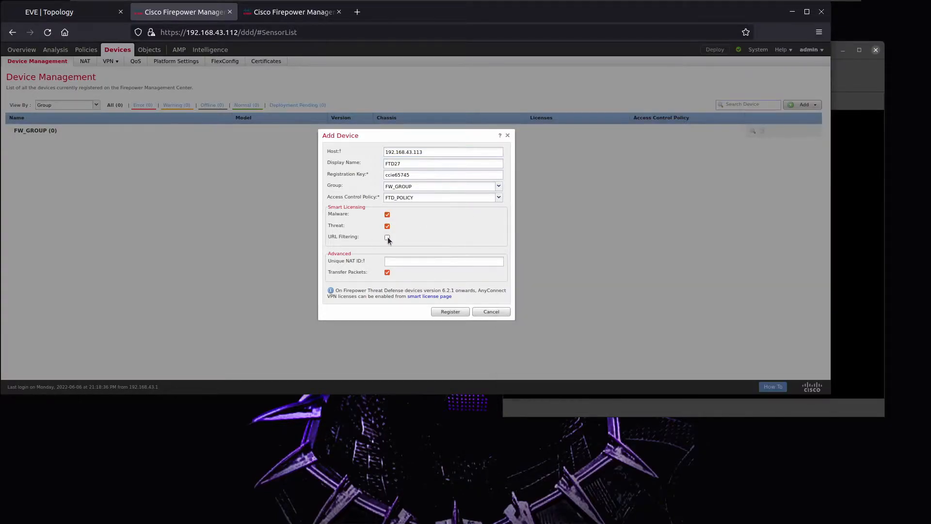
Register FTD27, then check the FTD28 console and return to the Device Management page.
click(429, 163)
click(459, 313)
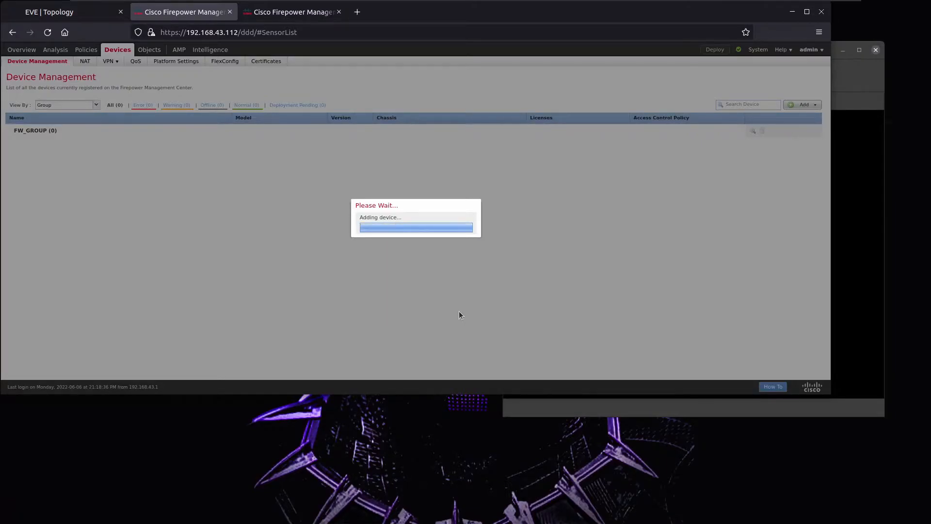
click(318, 15)
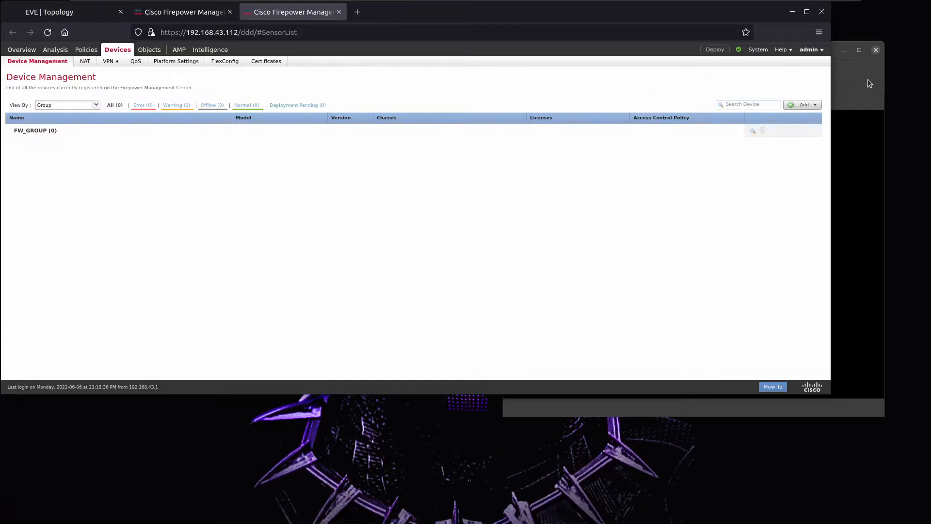
click(870, 82)
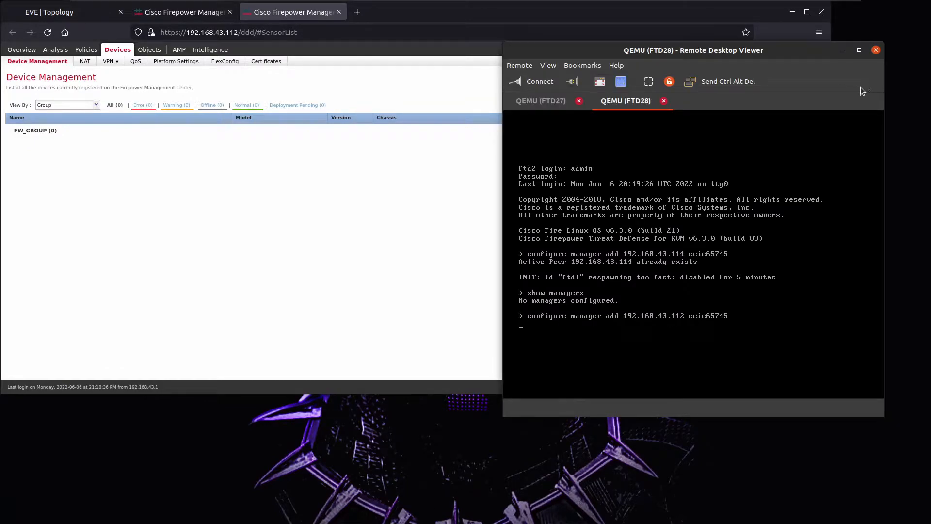
click(425, 183)
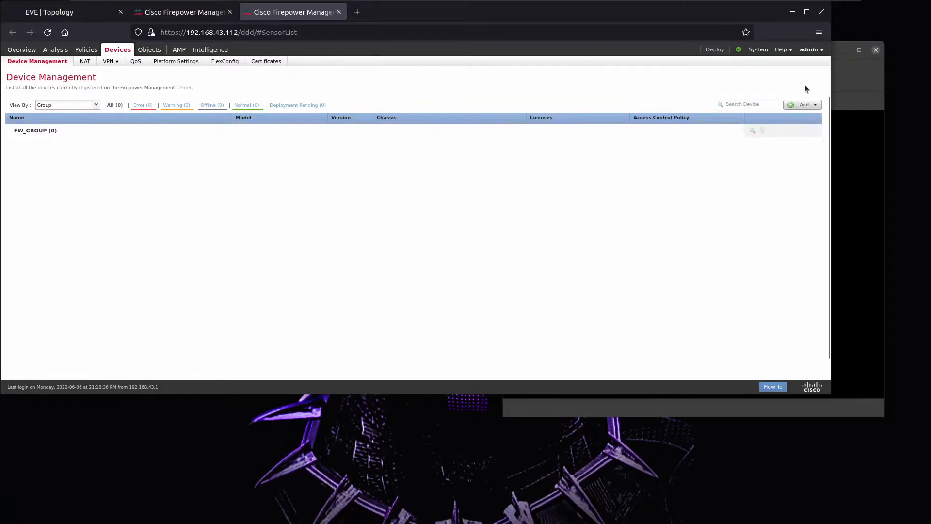
Start adding device 192.168.43.114 named FTD28 with its registration key.
drag(831, 81, 671, 83)
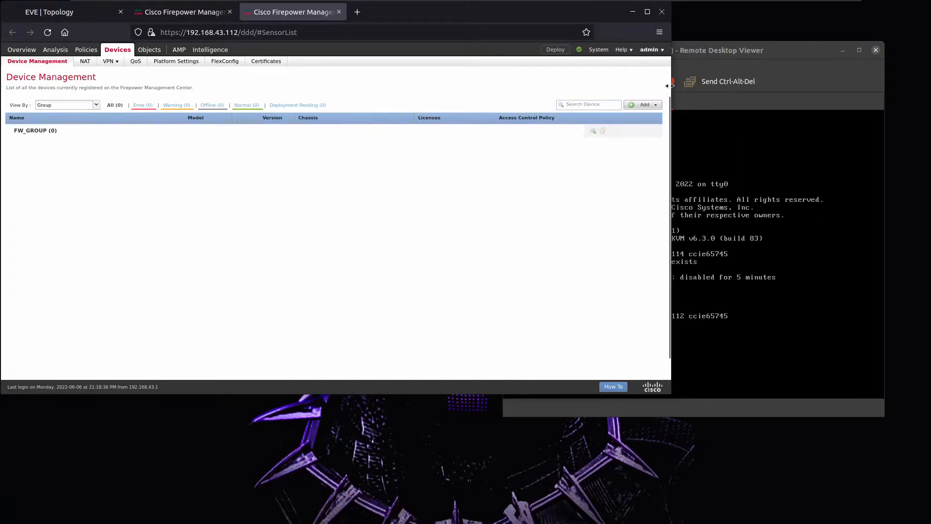
click(638, 108)
click(630, 120)
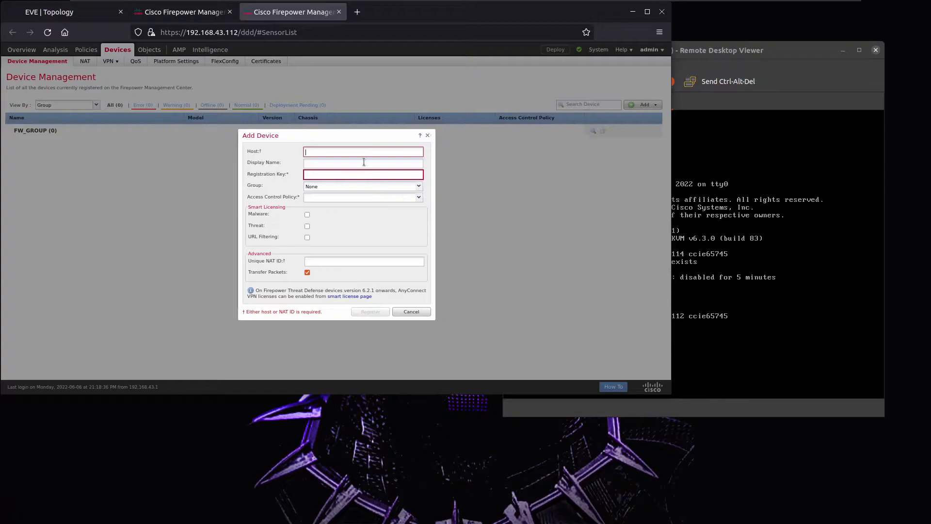
text(192.168.43.114)
key(Tab)
text(ft)
text(TD)
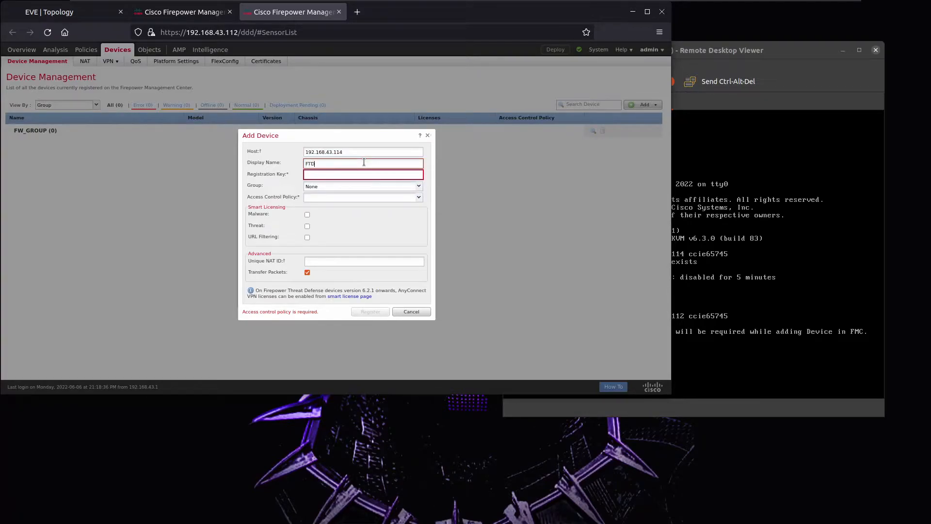
text(28)
key(Tab)
text(ccie6574)
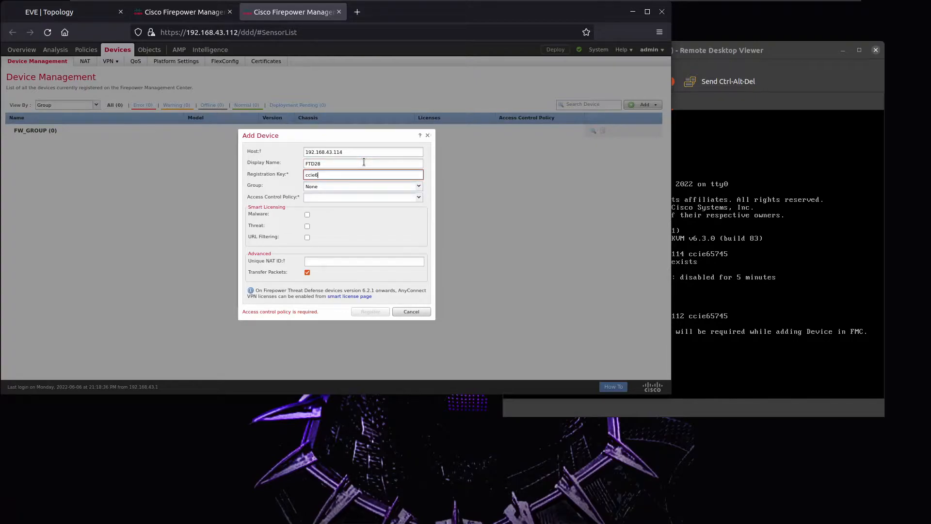
Put FTD28 in FW_GROUP with FTD_POLICY and Malware, Threat and URL Filtering licences.
click(418, 186)
click(362, 204)
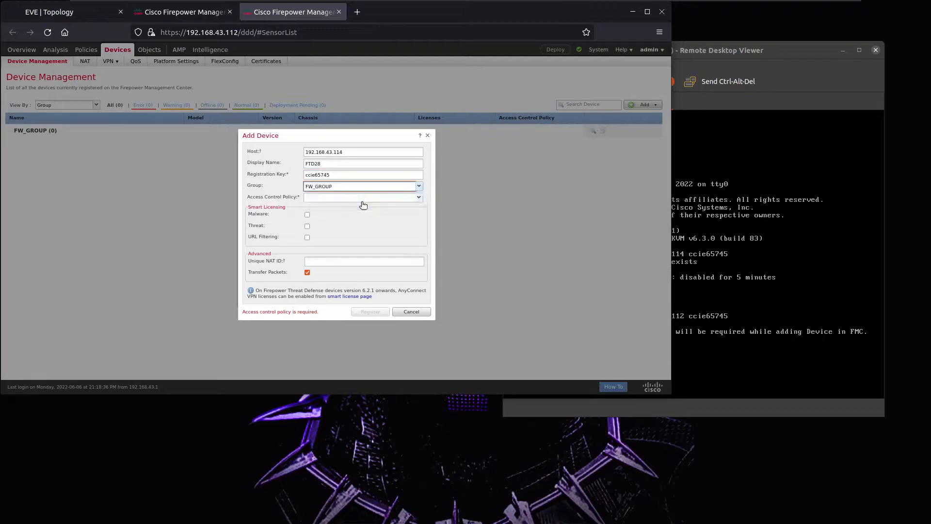
click(418, 197)
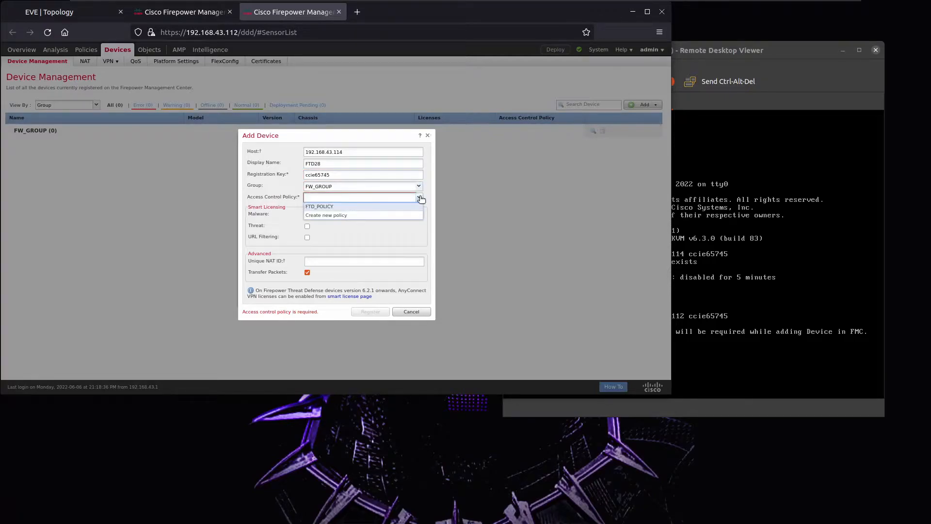
click(313, 210)
click(307, 214)
click(308, 226)
click(308, 237)
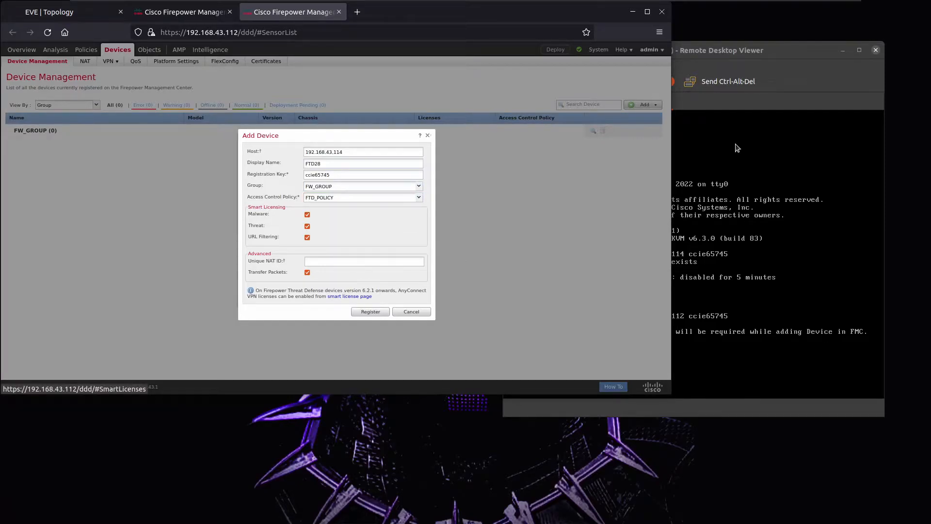
Register FTD28, then check the other FMC session and the FTD27 console.
click(769, 102)
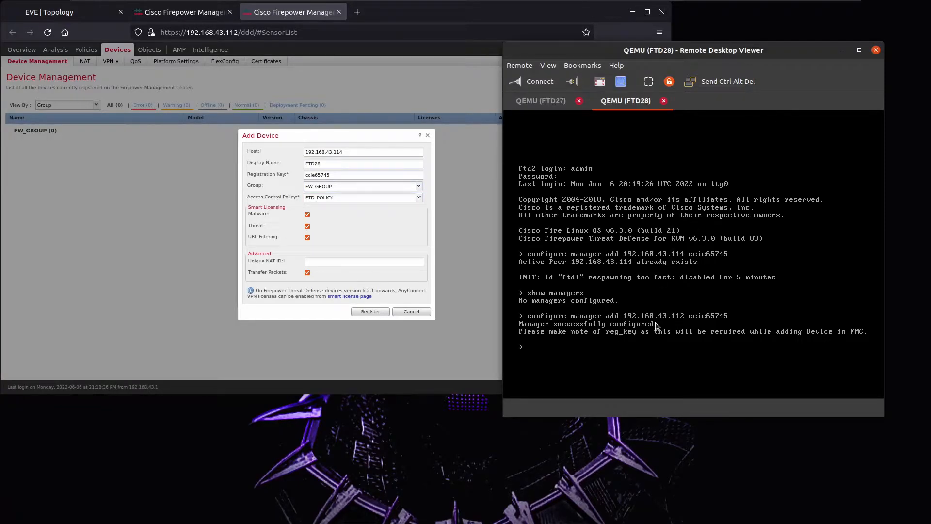
click(371, 312)
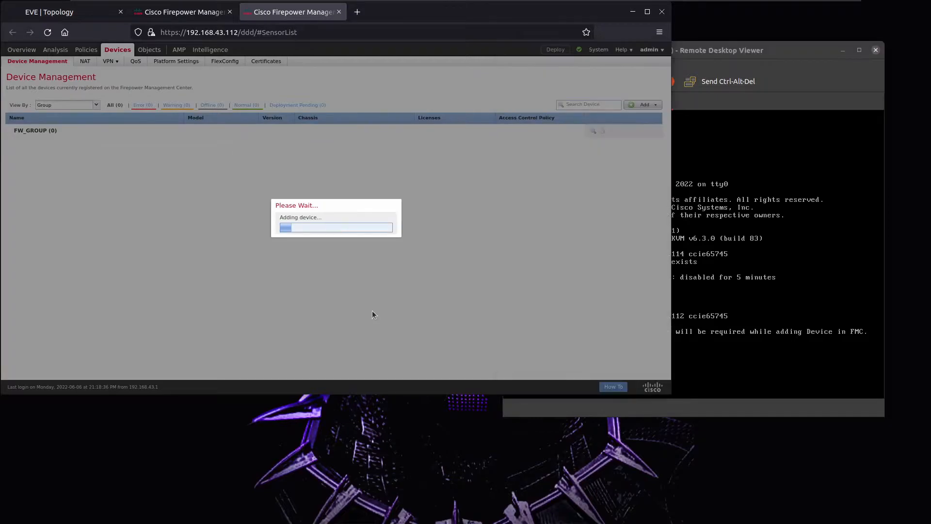
click(187, 10)
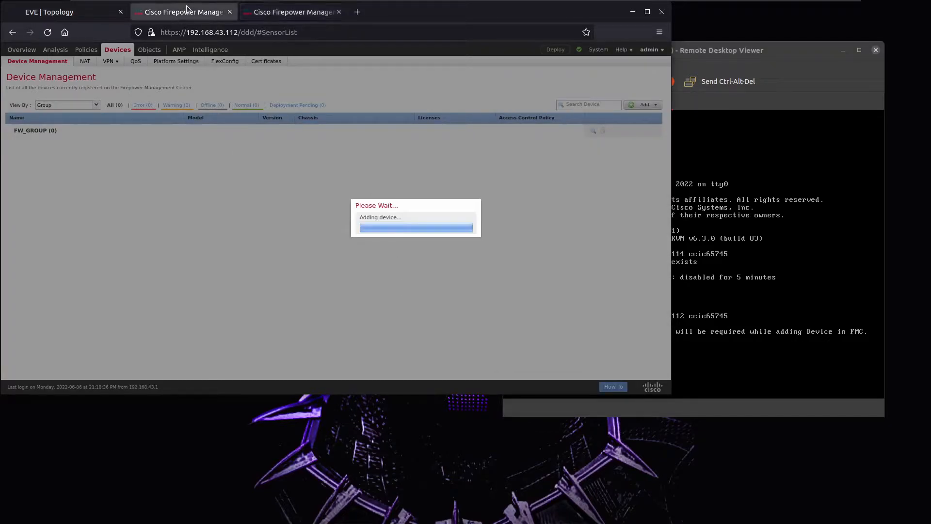
click(805, 69)
click(542, 102)
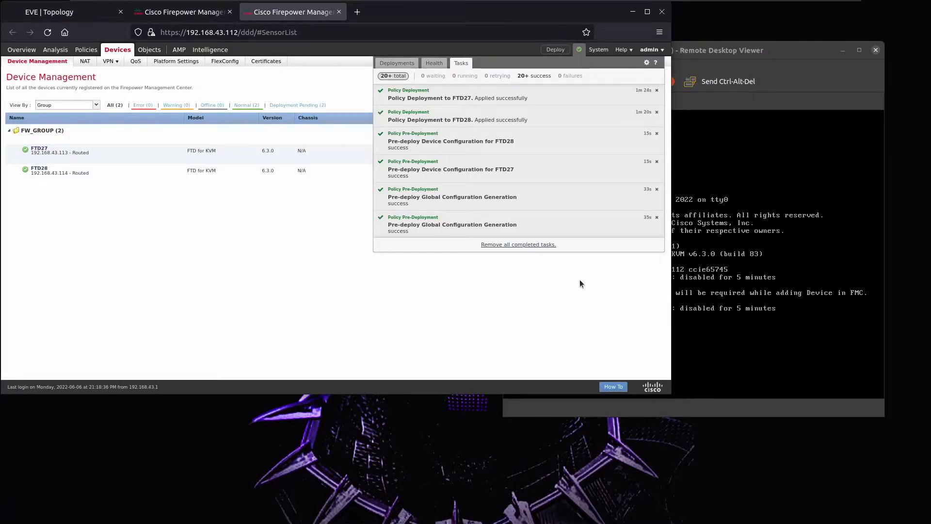
Start a Firepower Threat Defense high availability pair named FTD_HQ.
click(574, 273)
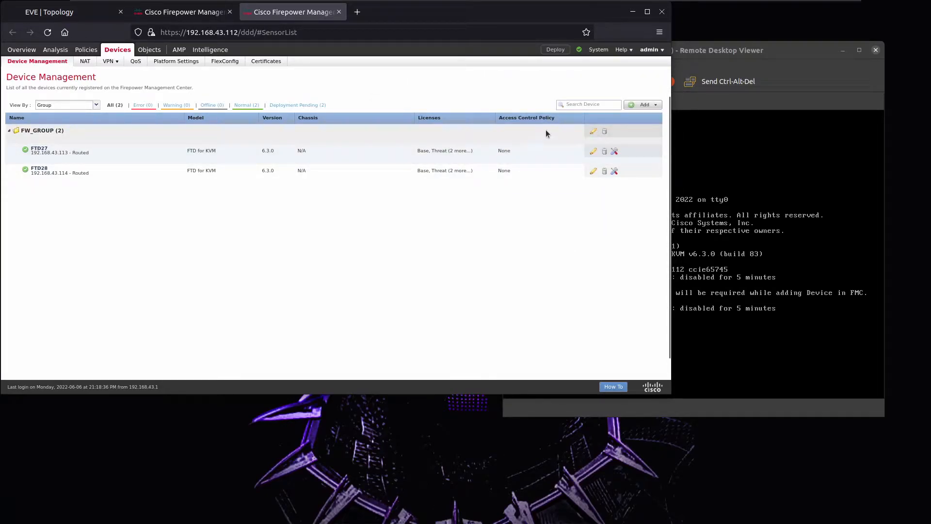
click(641, 105)
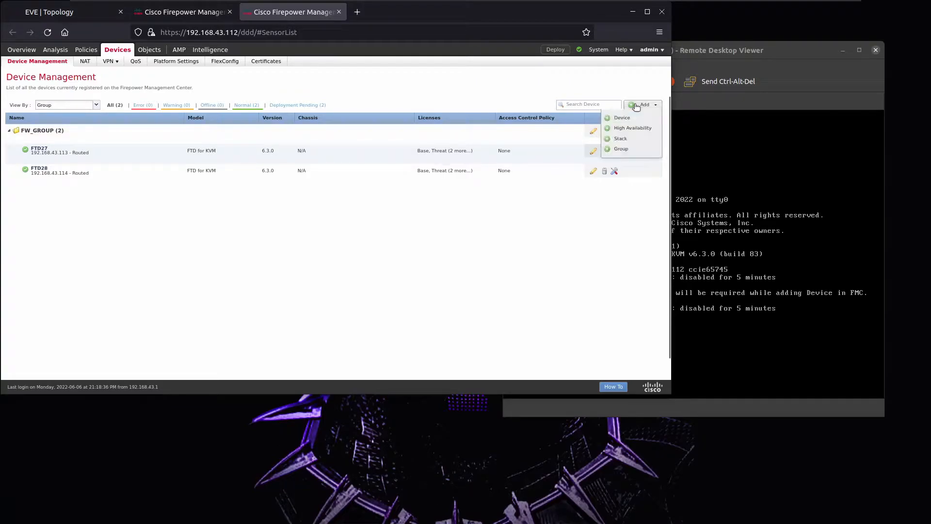
click(649, 128)
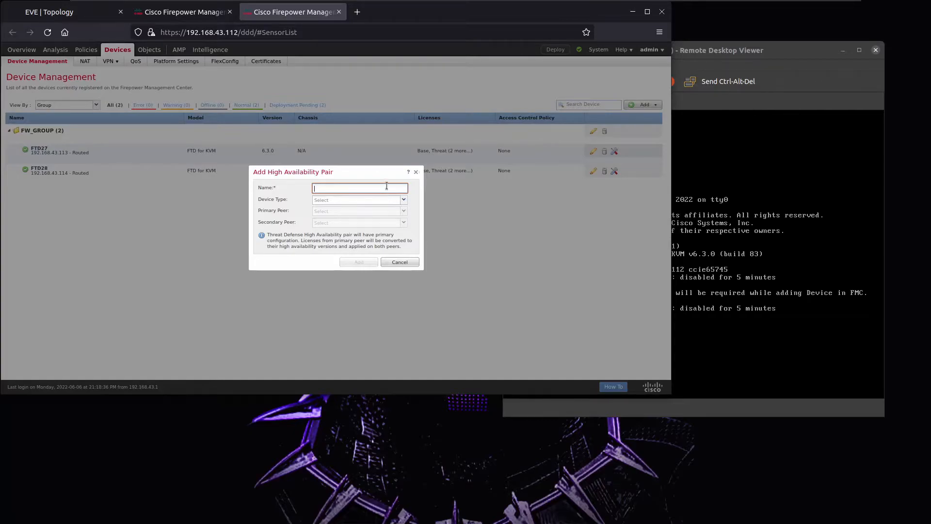
text(FTD_HQ)
click(404, 200)
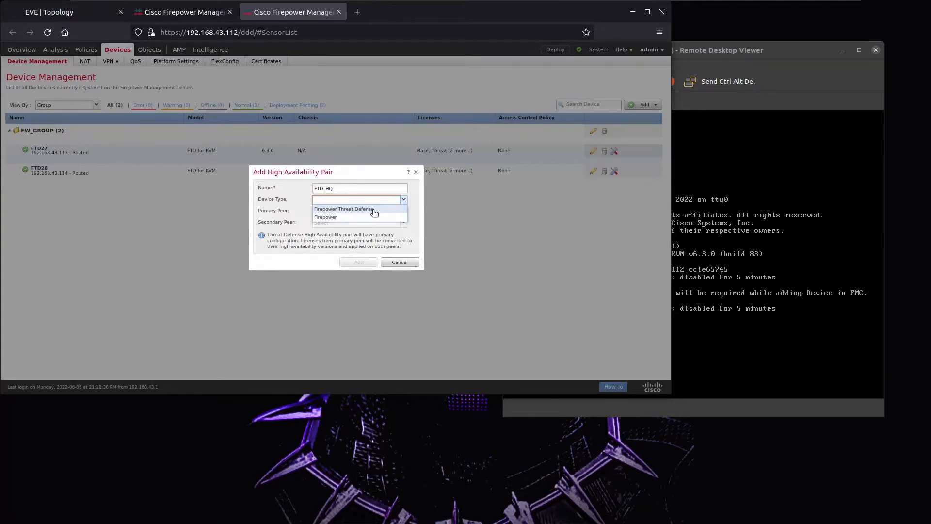
click(374, 210)
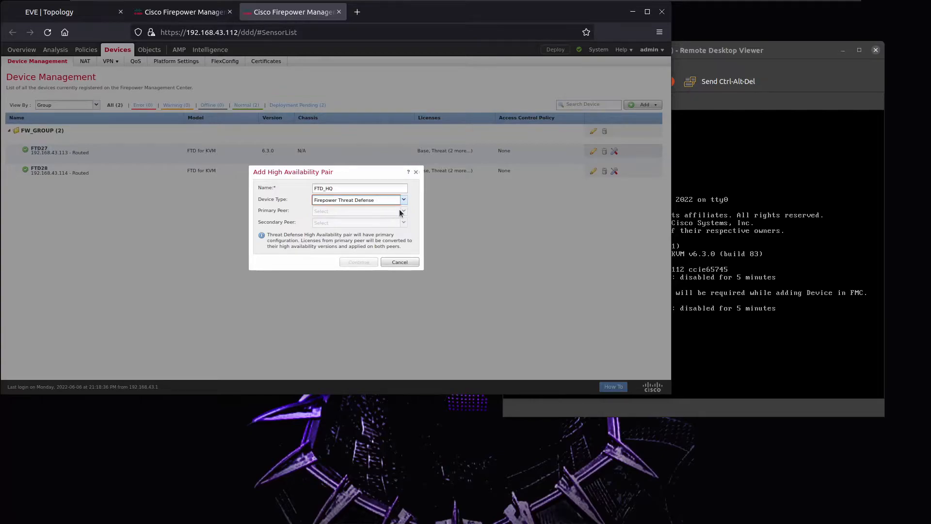
Make FTD27 the primary and FTD28 the secondary peer, accepting the Snort restart warning.
click(402, 211)
click(359, 221)
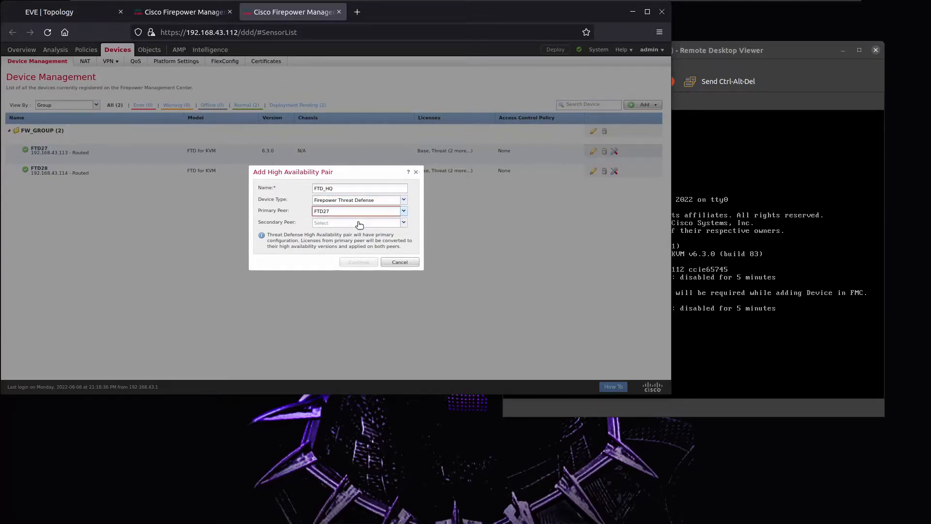
click(398, 224)
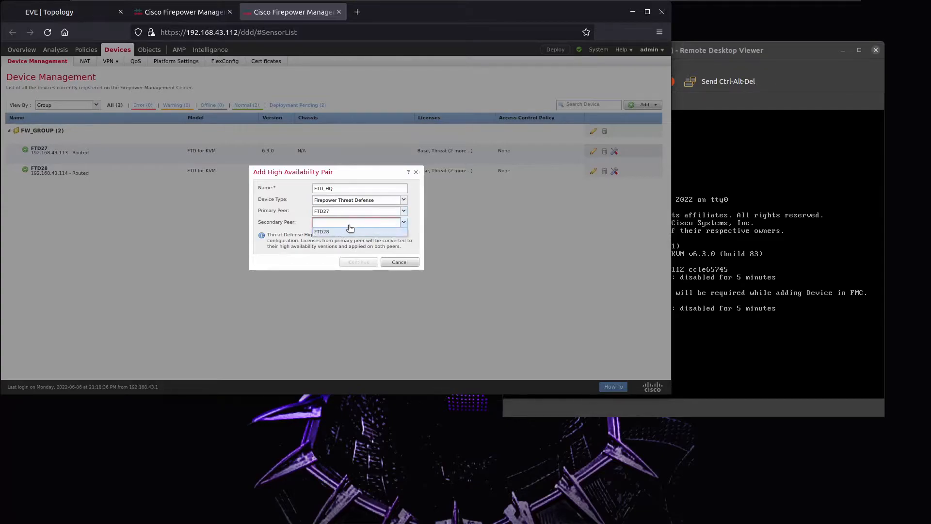
click(348, 232)
click(359, 262)
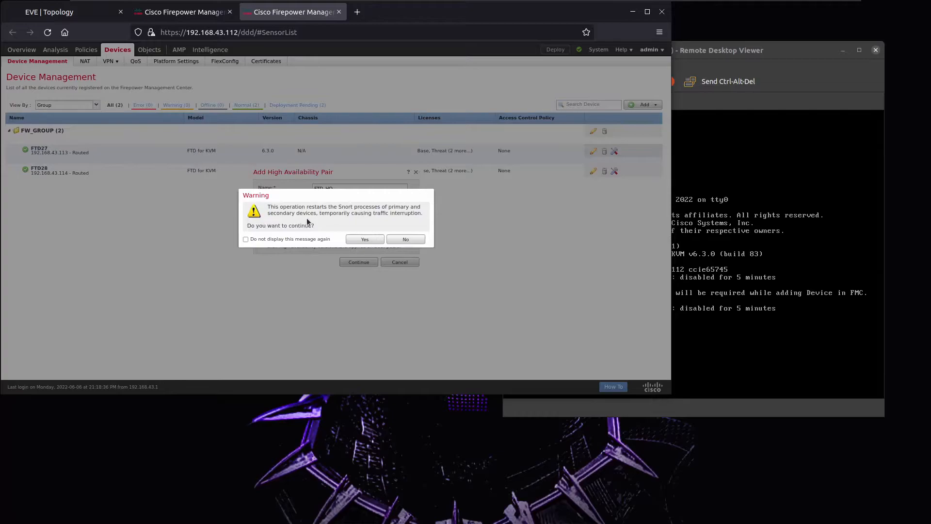
drag(330, 206, 387, 214)
click(368, 238)
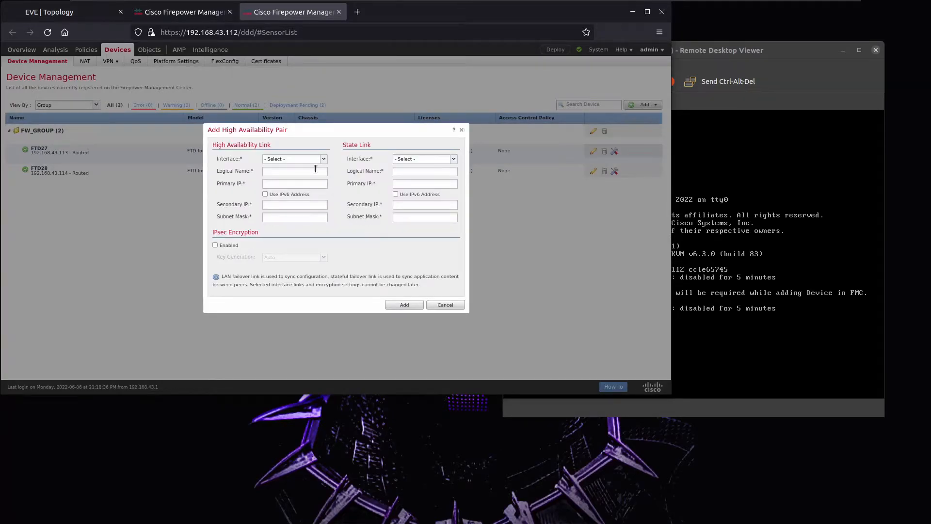
Use GigabitEthernet0/2 as the FTD_HQ failover link interface.
click(67, 19)
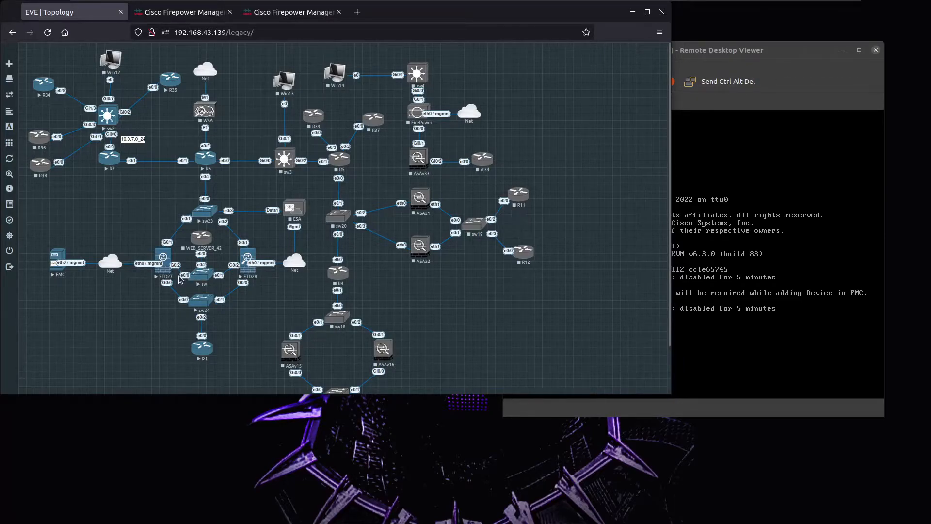
click(169, 13)
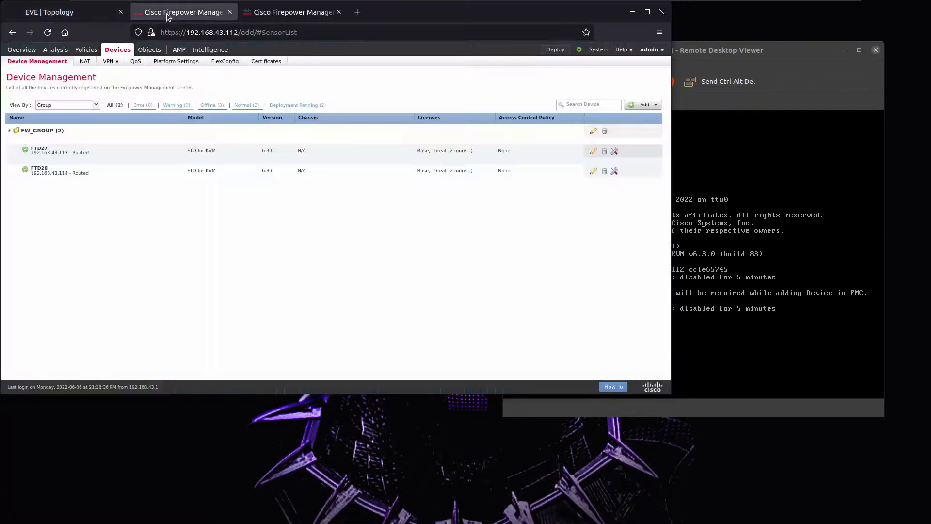
click(284, 13)
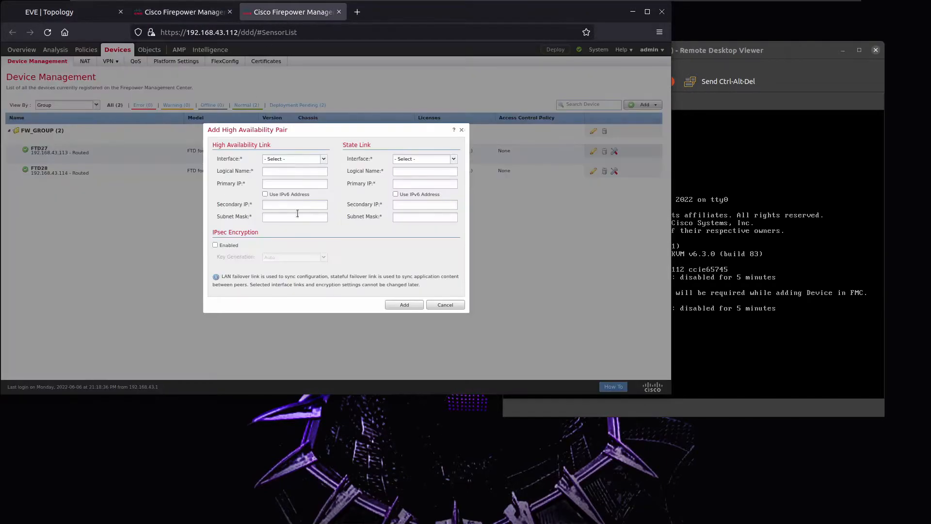
click(322, 162)
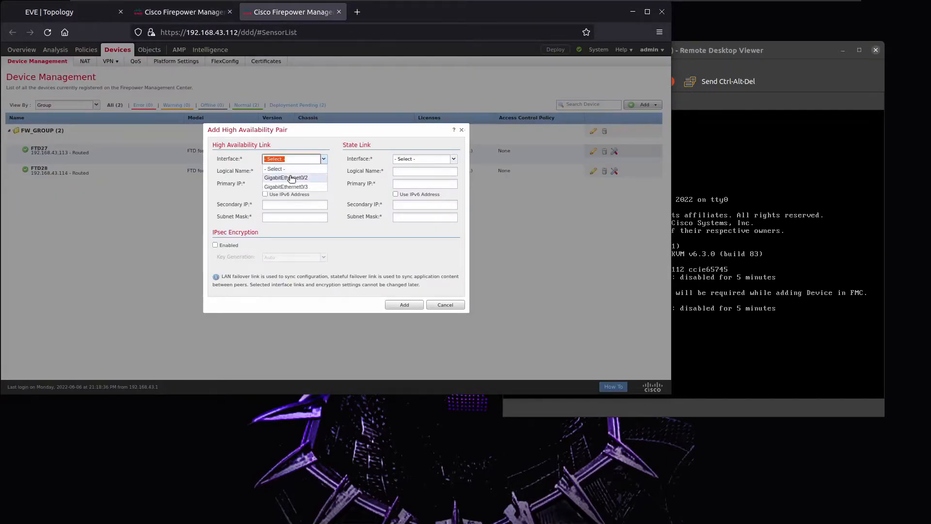
click(304, 181)
Name the failover link FO with its IPs (secondary 192.27.28.2) and mask 255.255.255.0.
click(280, 171)
text(FO)
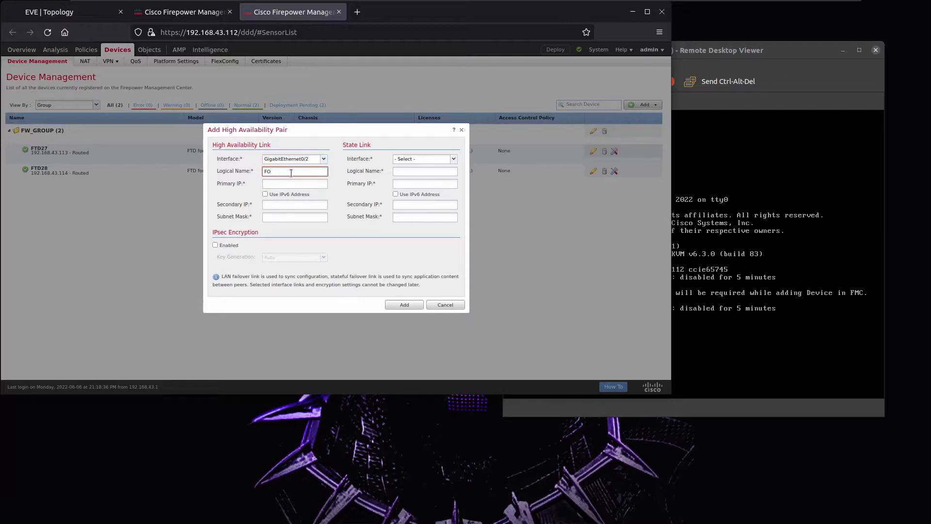
click(296, 184)
text(192.)
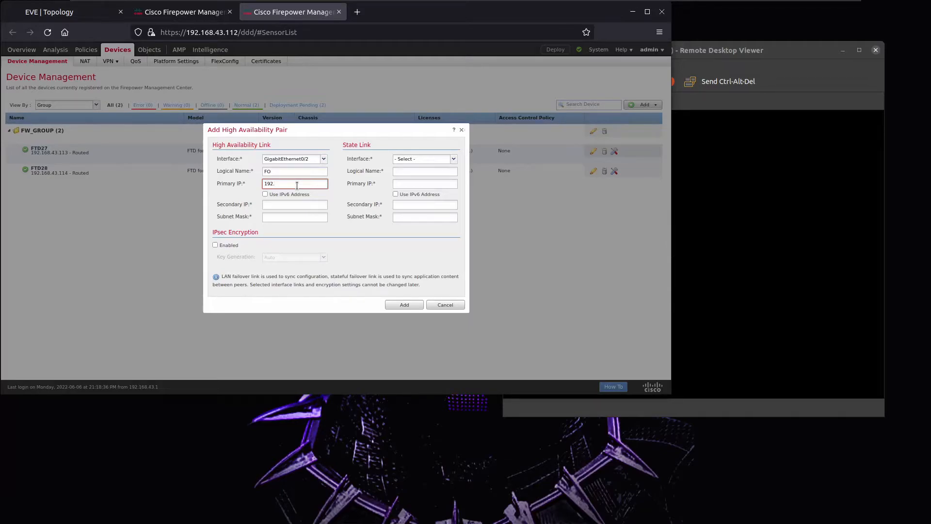
text(28.27)
click(309, 204)
text(192.27.28.2)
click(310, 220)
text(255.255.255.0)
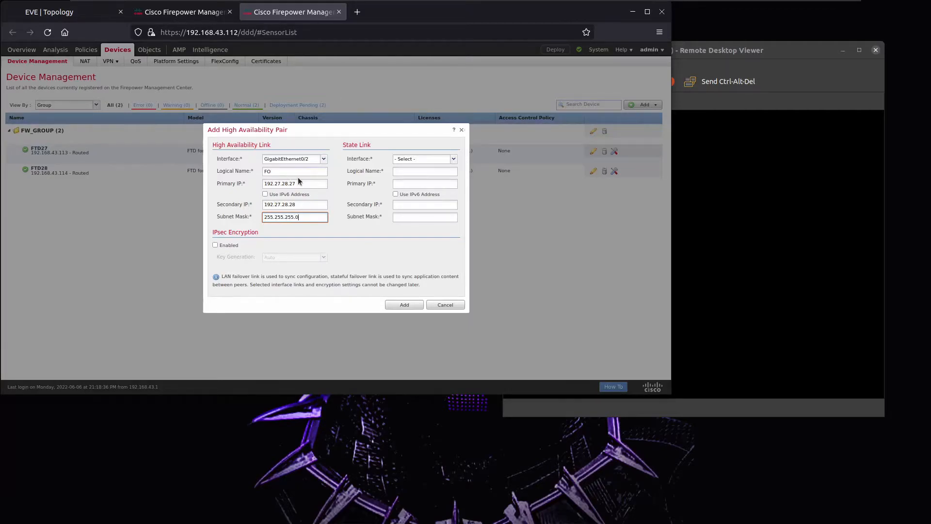
Share the LAN failover link as the state link and add the pair.
click(453, 159)
click(442, 180)
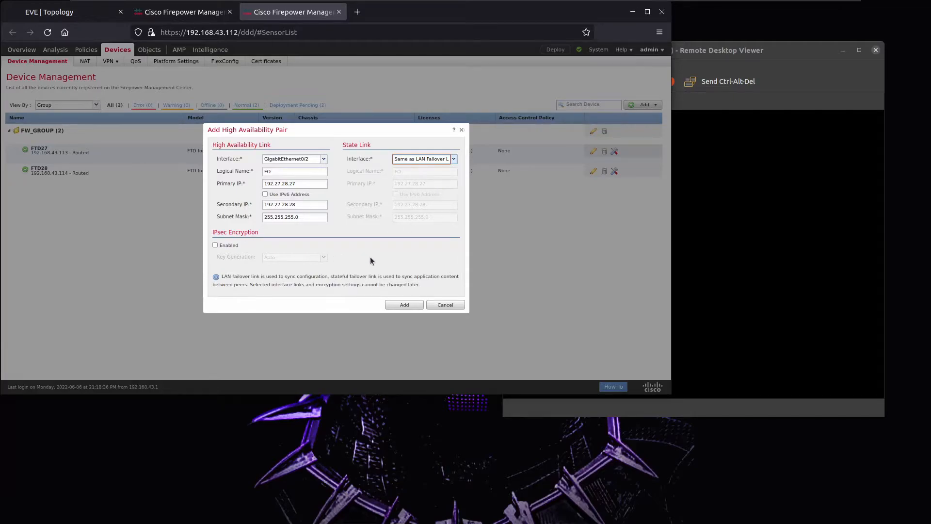
click(404, 305)
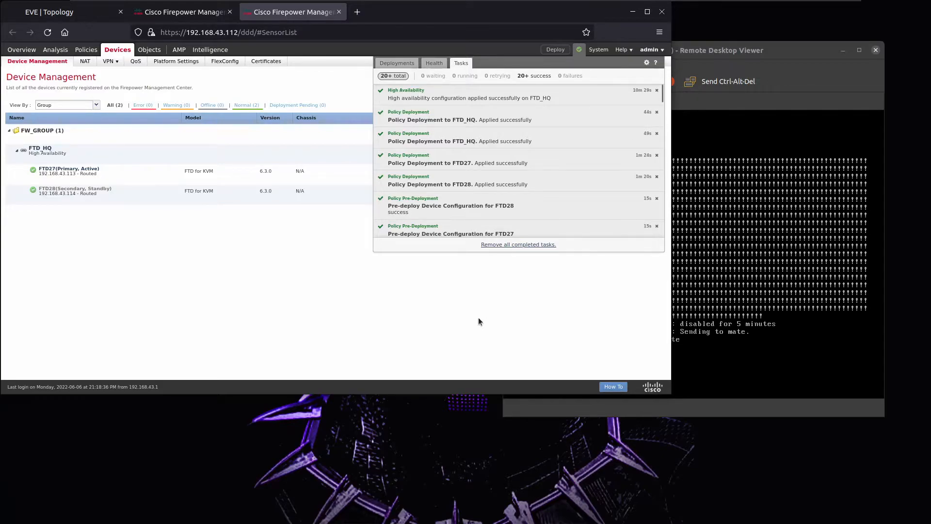
Open FTD_HQ for editing and review its summary and high availability settings.
click(266, 251)
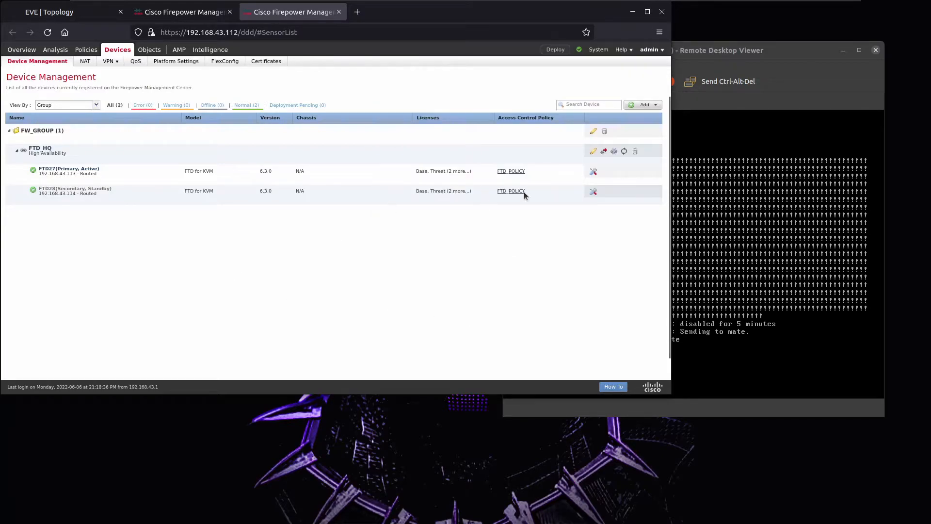
click(594, 151)
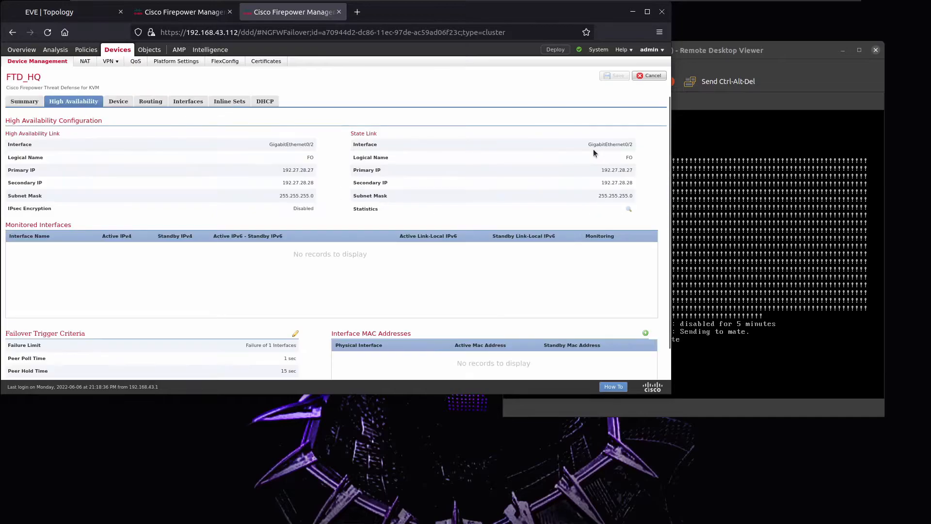
click(25, 101)
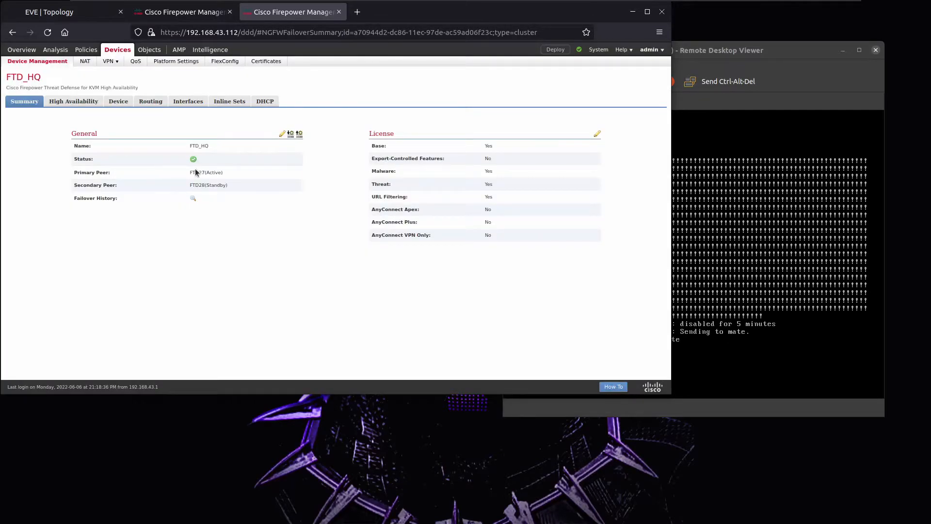
drag(190, 172, 225, 190)
click(56, 101)
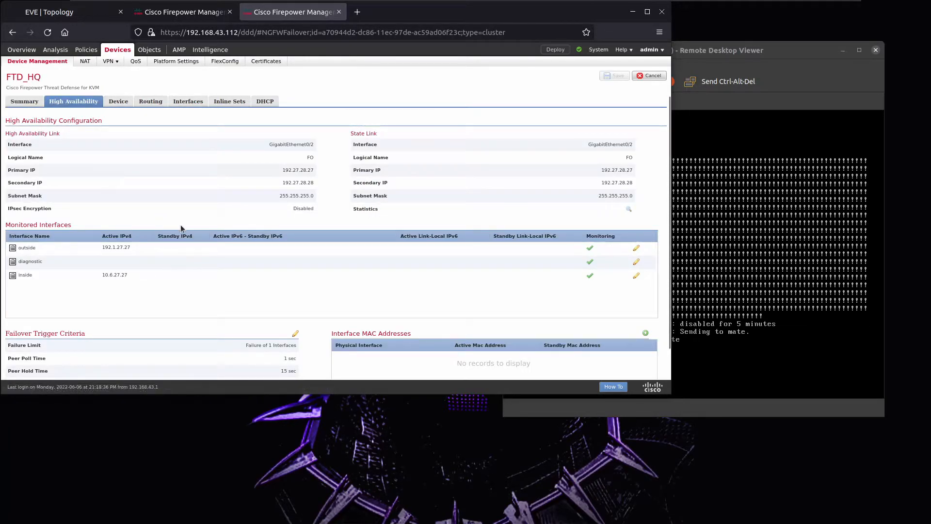
scroll(182, 229, down, 1)
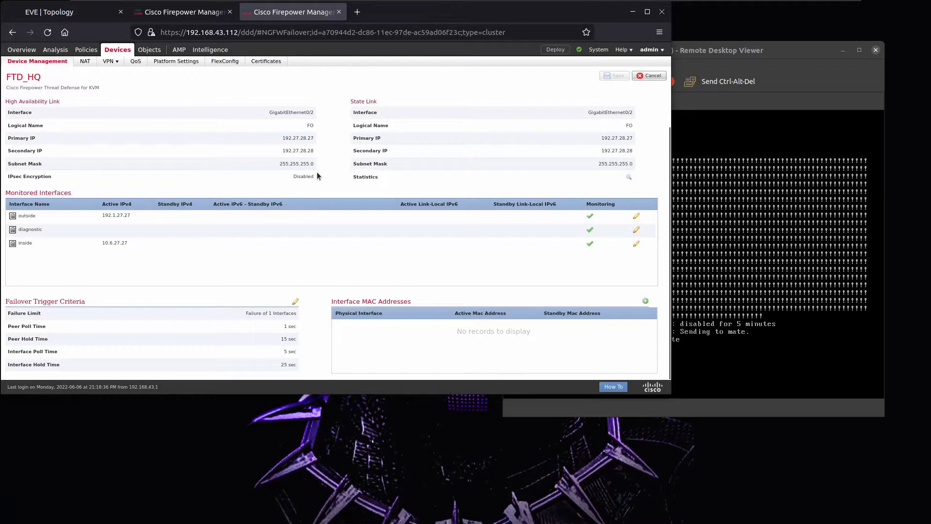
click(785, 72)
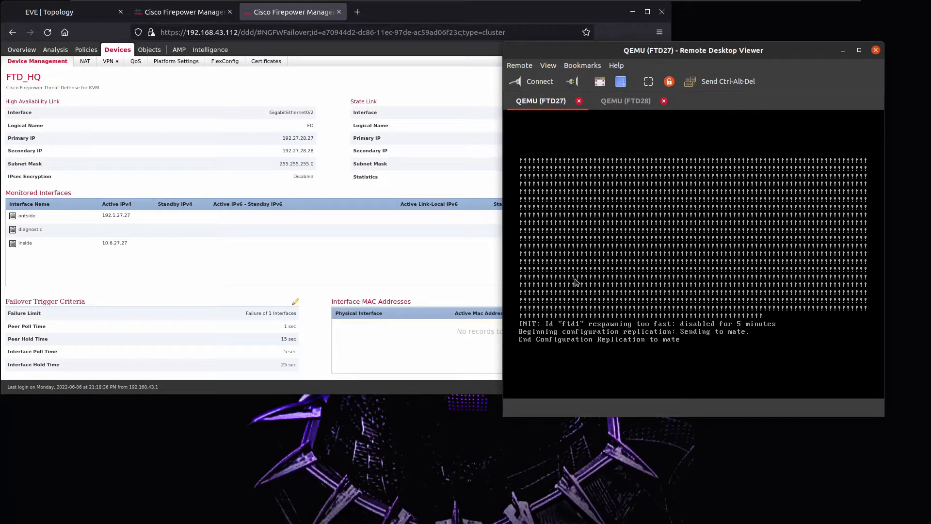
Run 'show failover' on the FTD27 console and page through it to confirm Primary Active, Secondary Standby Ready.
key(Return)
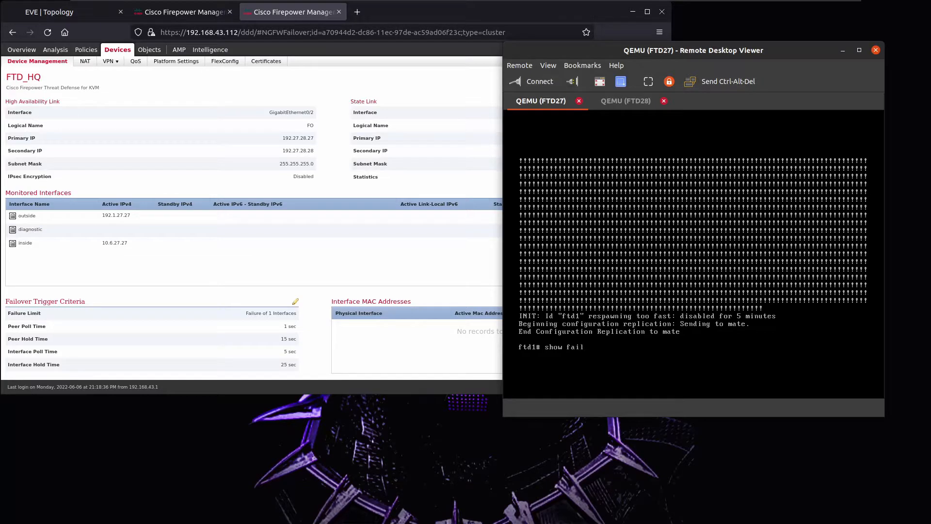
text(show failover)
key(Return)
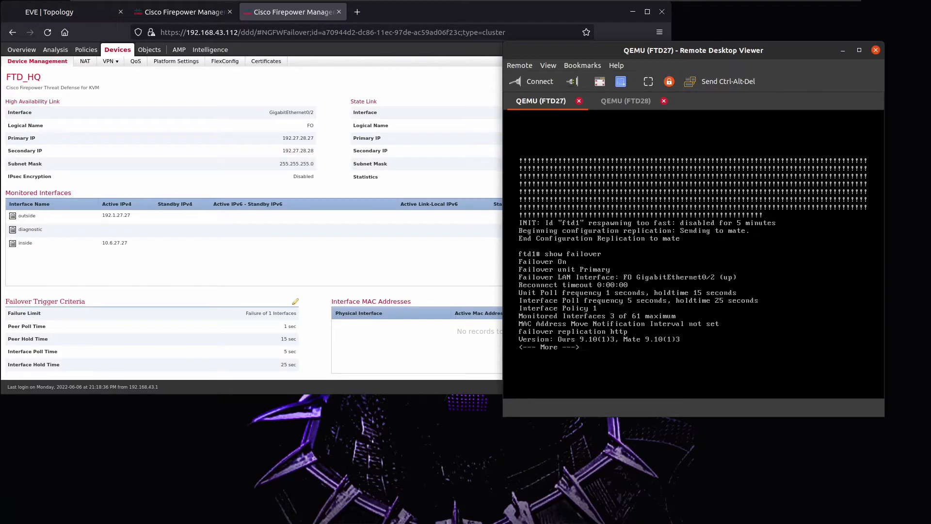
key(Return)
key(Return)
key(Return)
key(Return)
key(Return)
key(Return)
key(Return)
key(Return)
key(Return)
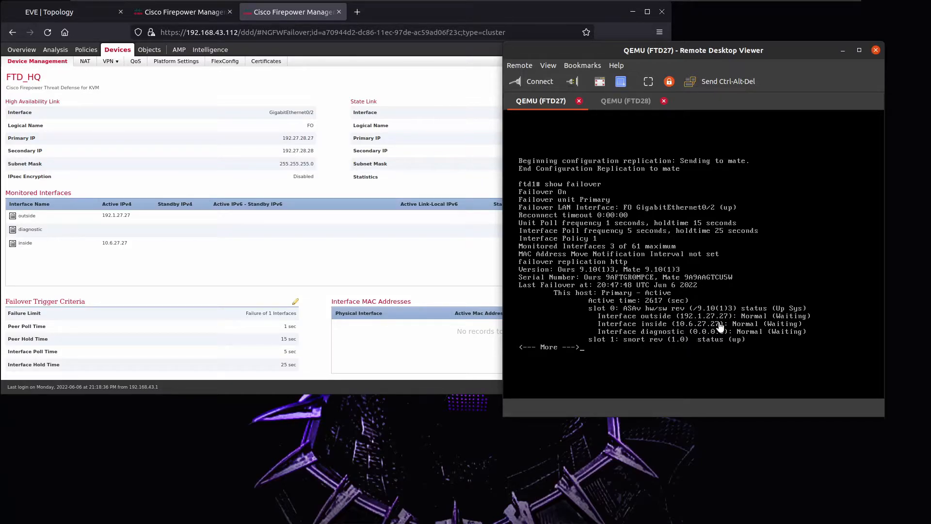
key(Return)
key(Return)
key(Return)
key(Return)
key(Return)
key(Return)
key(Return)
key(Return)
key(Return)
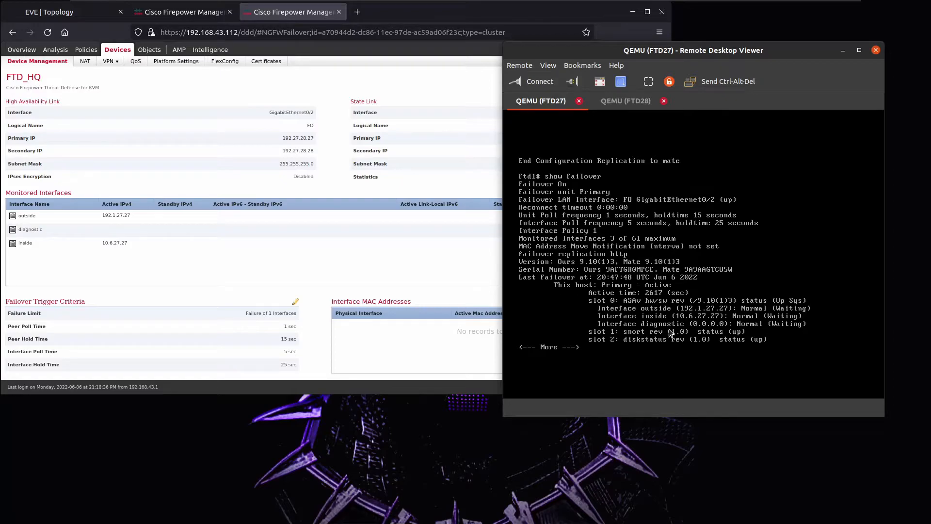
key(Return)
key(Return)
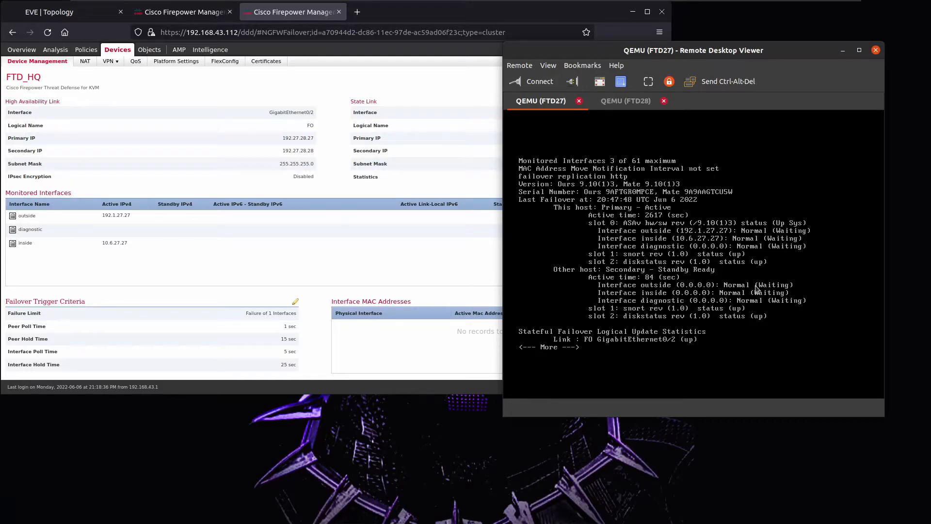
key(q)
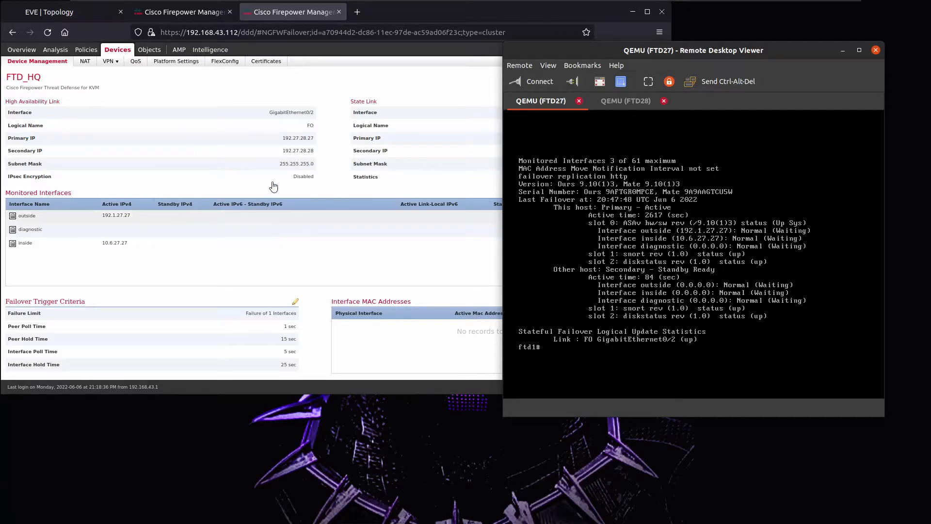
click(319, 193)
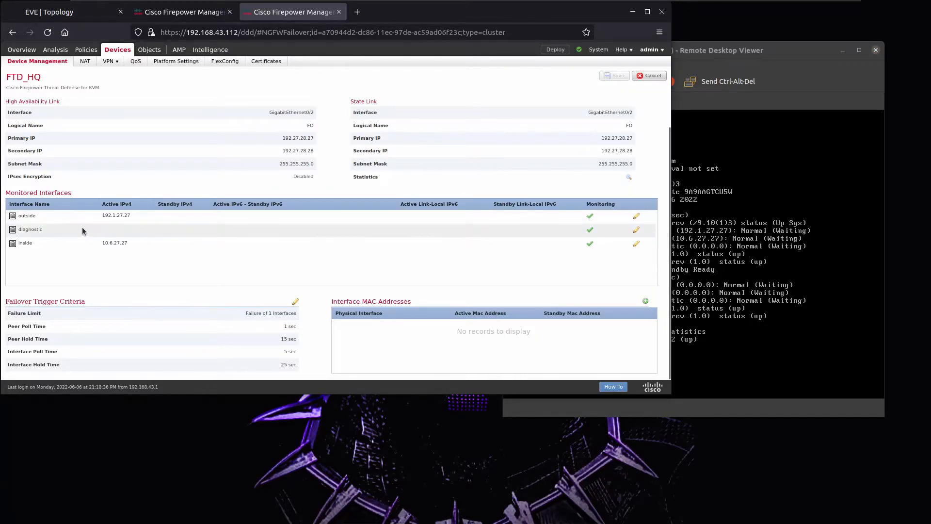
Give the outside and inside monitored interfaces standby IPs 192.1.27.28 and 10.6.27.28.
click(637, 215)
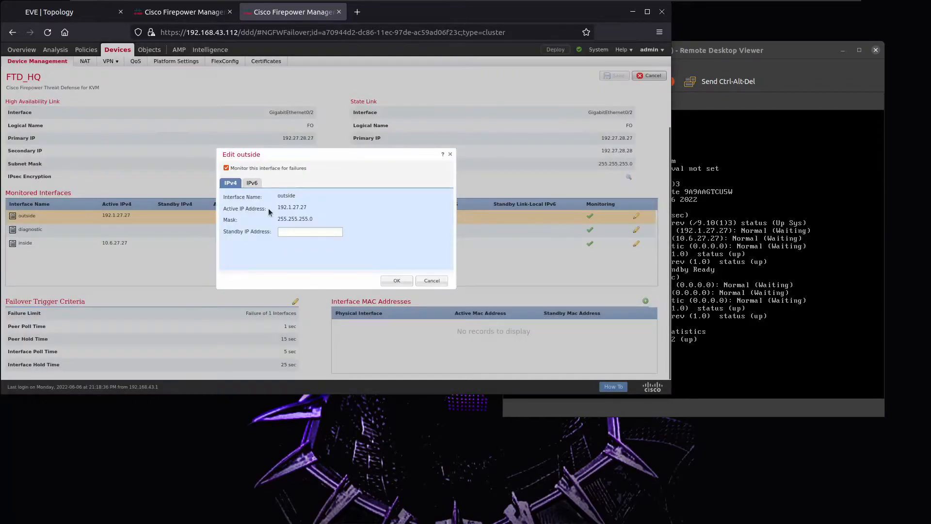
click(302, 231)
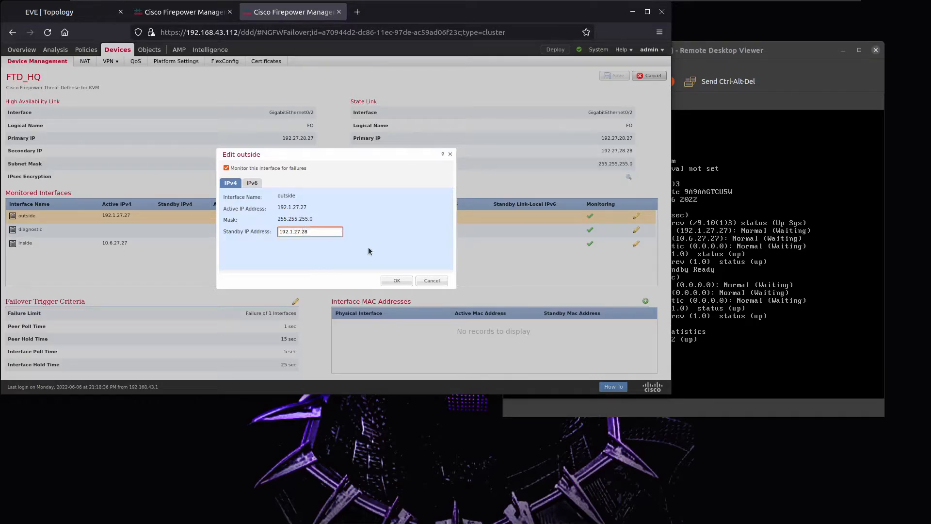
click(394, 282)
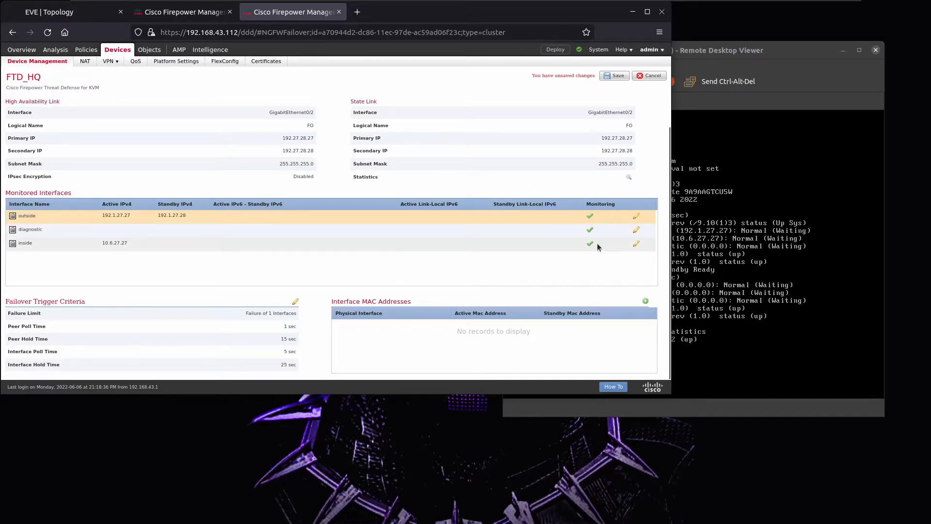
click(636, 244)
click(294, 232)
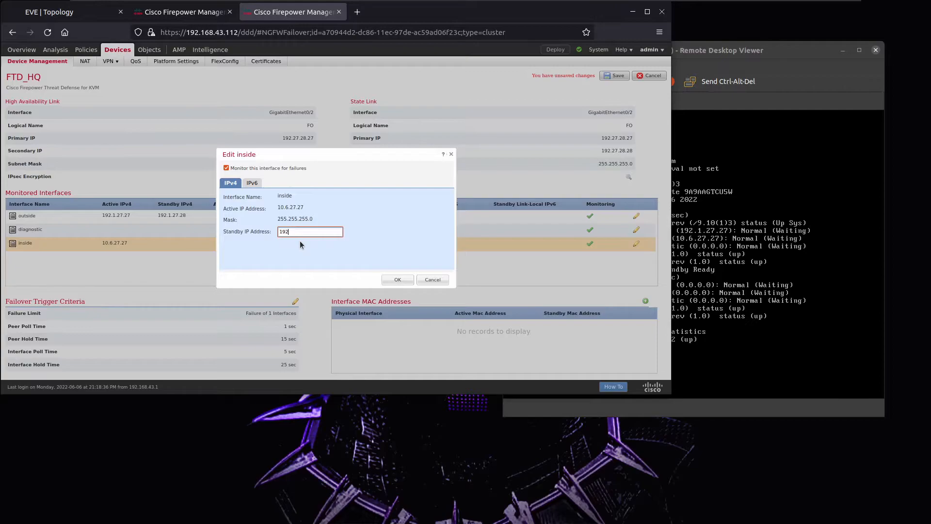
text(10.6.27.28)
click(397, 279)
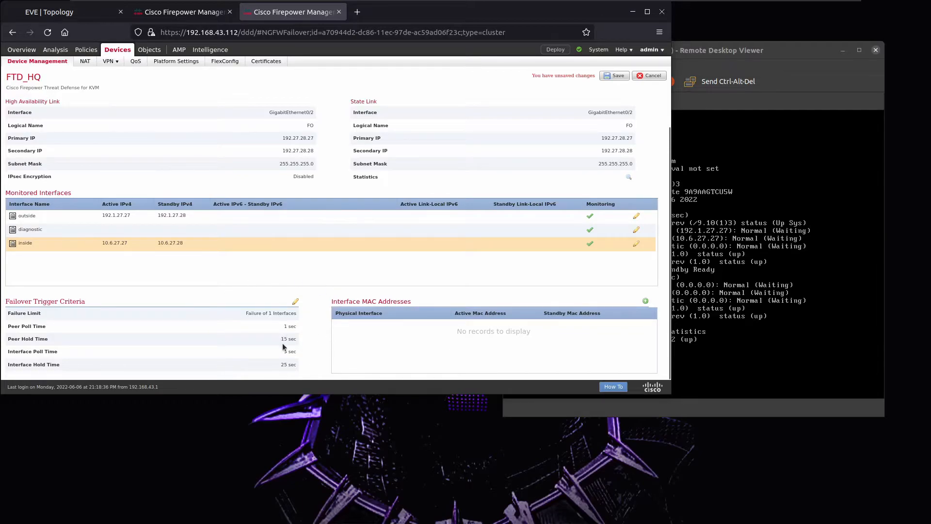
Edit the failover trigger criteria, setting Interface Poll to 1 sec and Interface Hold to 5 sec.
click(295, 301)
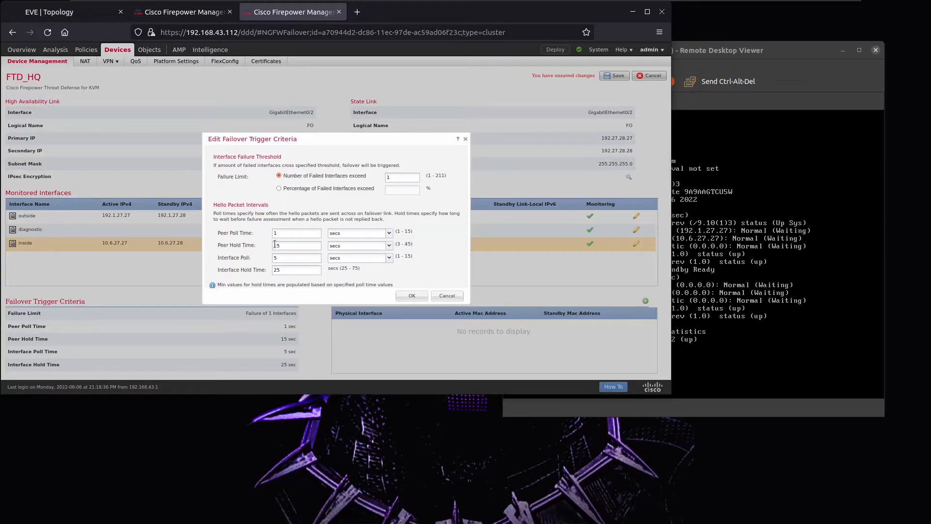
drag(277, 246, 224, 250)
key(BackSpace)
drag(286, 256, 228, 257)
text(1)
click(289, 269)
click(410, 296)
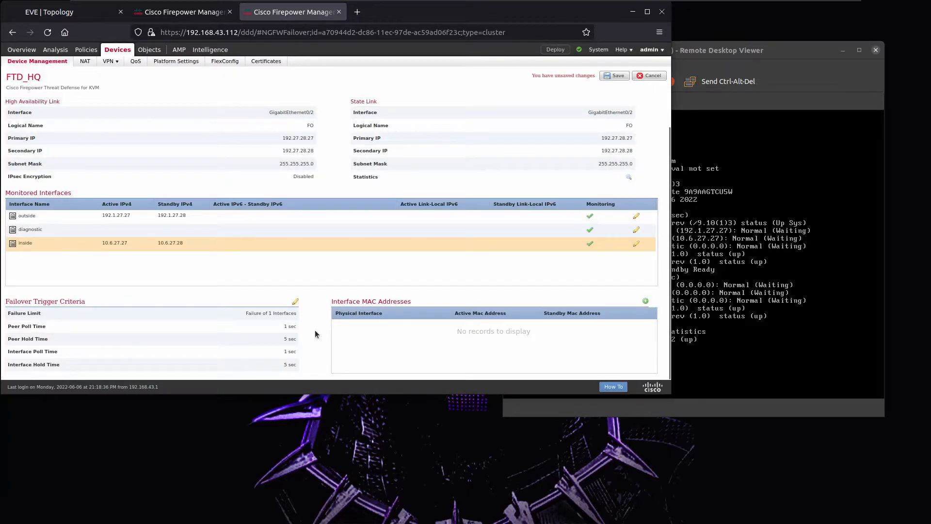
Change Peer Hold Time to 3 sec and save FTD_HQ's failover settings.
click(294, 303)
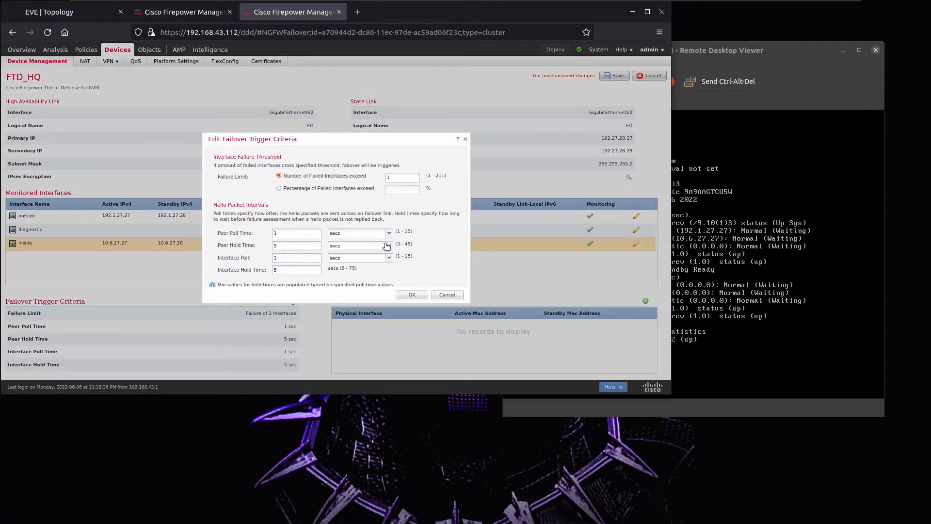
click(279, 243)
text(3)
click(411, 294)
scroll(349, 279, up, 1)
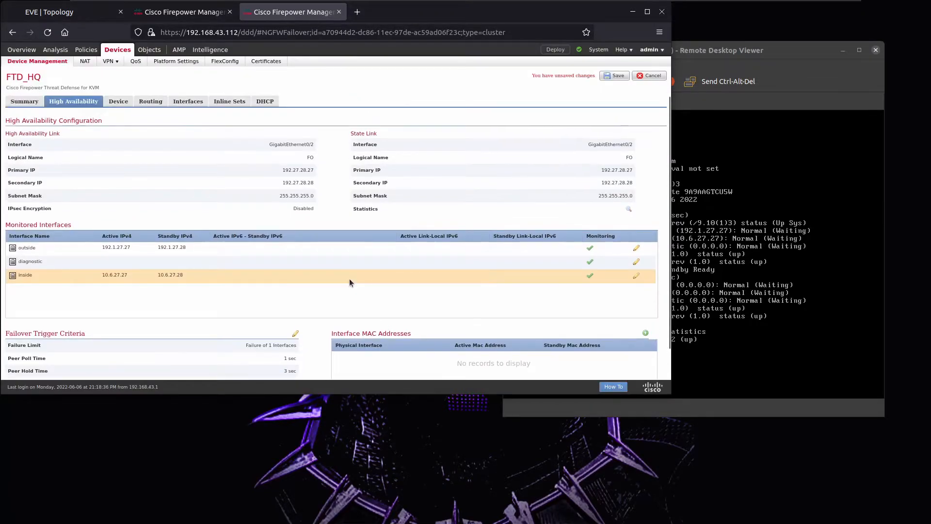
click(606, 79)
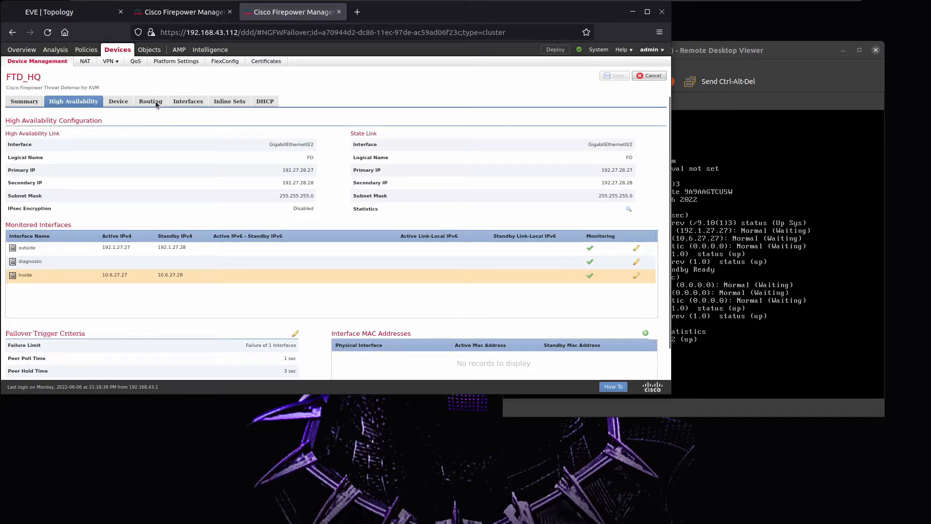
Open R1's console from the EVE topology and run 'sh run | sec router bgp' to view its BGP config.
click(83, 14)
click(207, 351)
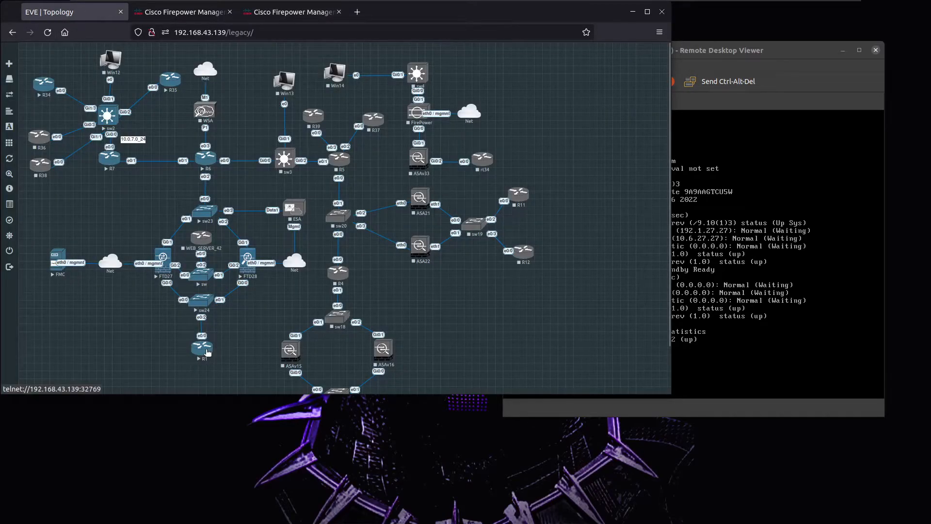
drag(180, 412, 342, 289)
drag(323, 364, 317, 466)
drag(281, 282, 411, 344)
key(Return)
key(Return)
text(SH RUN | SEC router bgp)
key(Return)
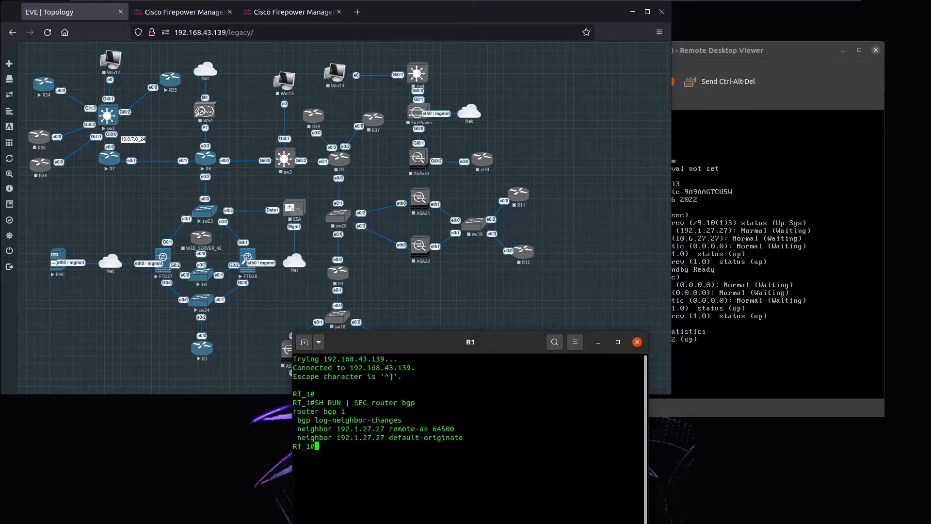
click(267, 14)
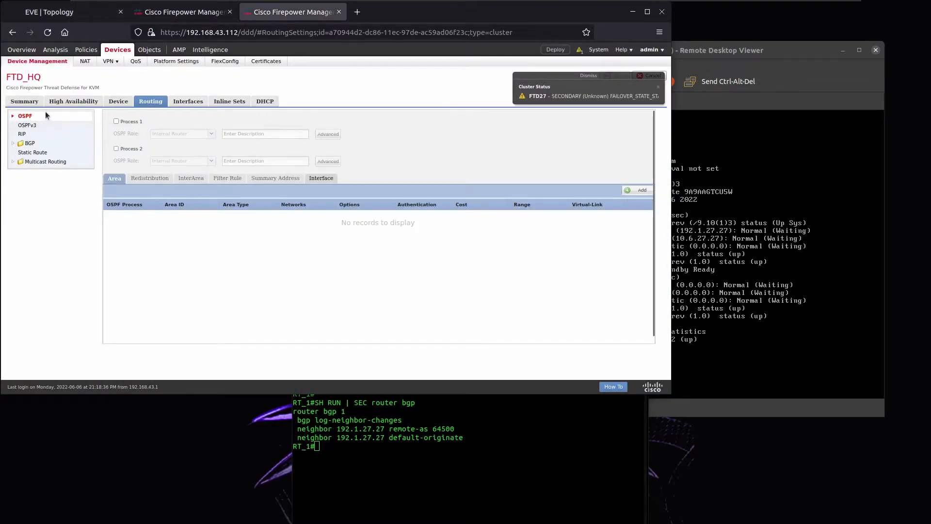
Enable OSPF process 1 on FTD_HQ with Default Information Originate turned on.
click(116, 120)
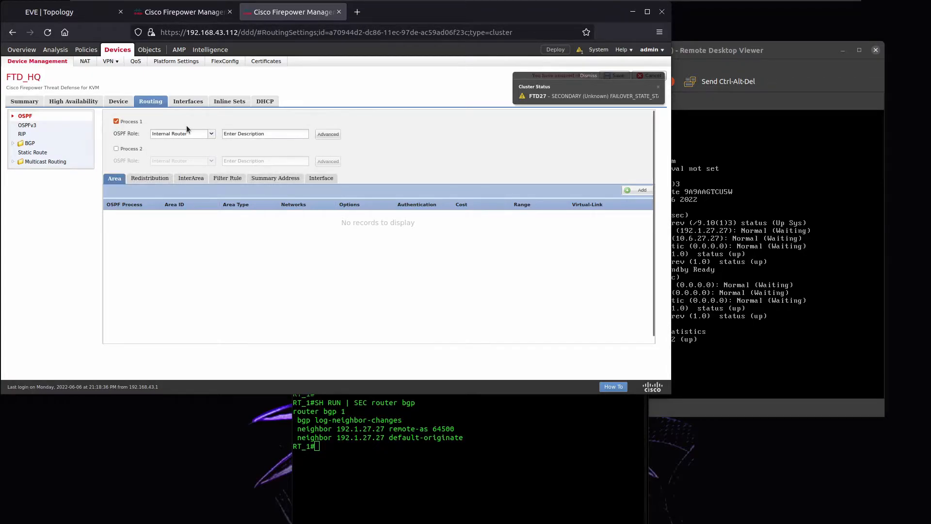
click(328, 134)
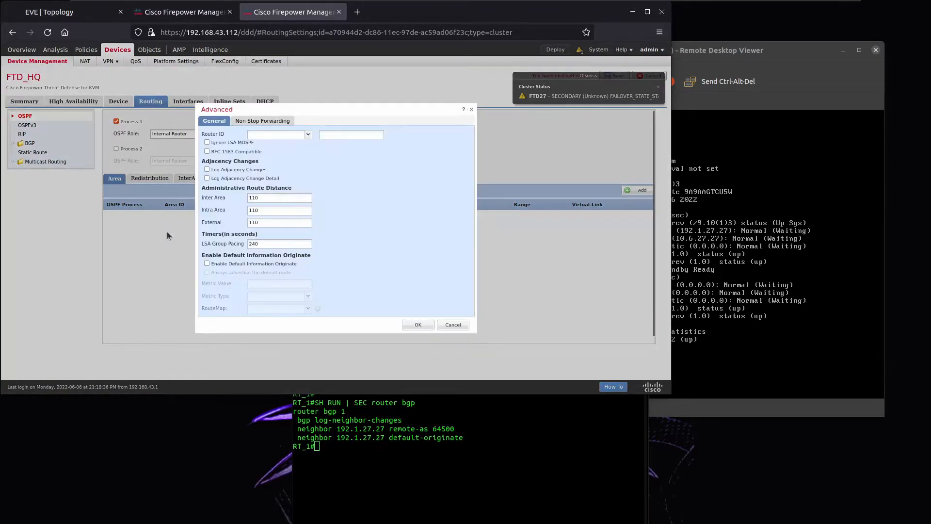
click(223, 263)
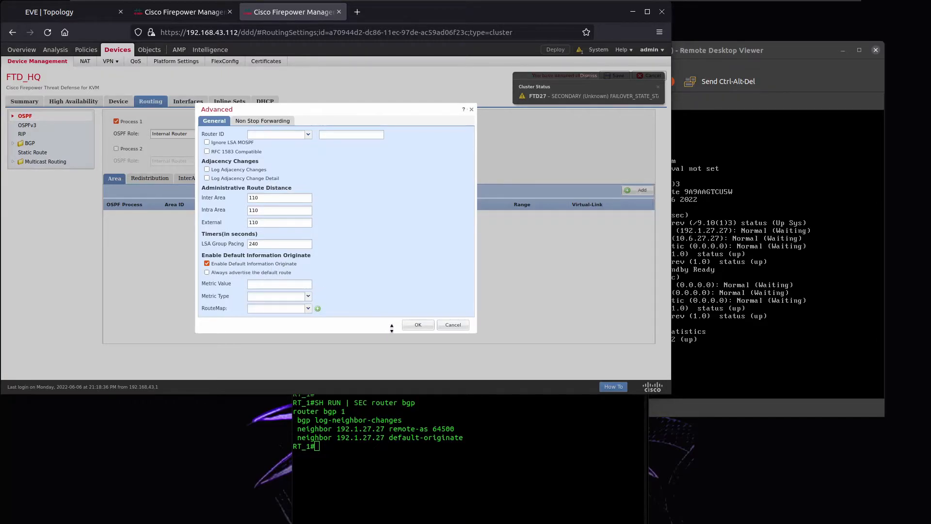
click(415, 325)
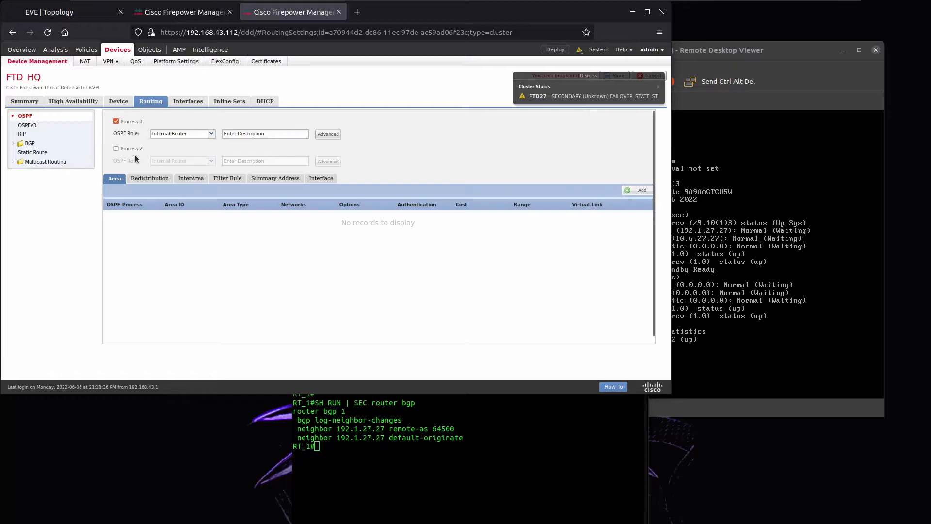
Add OSPF area 0 containing the network N_10.6.27.0_24.
click(634, 191)
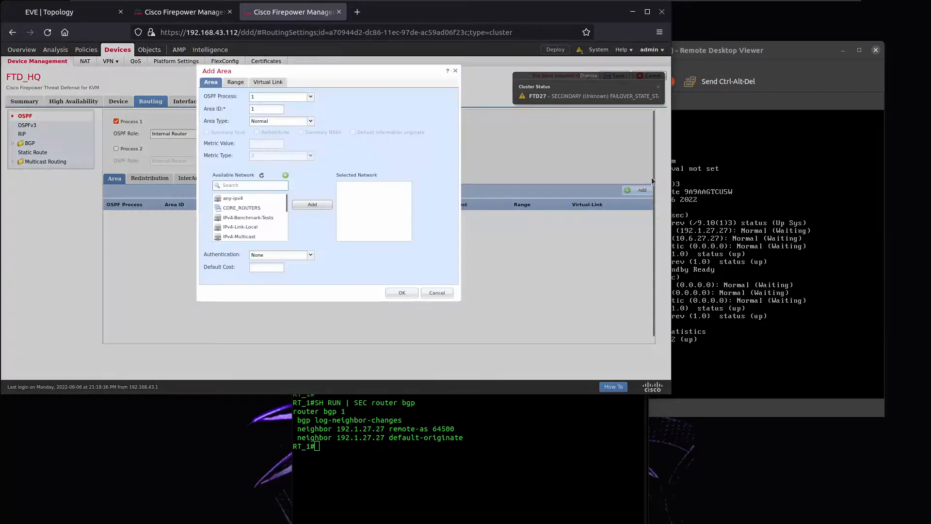
drag(671, 183, 766, 197)
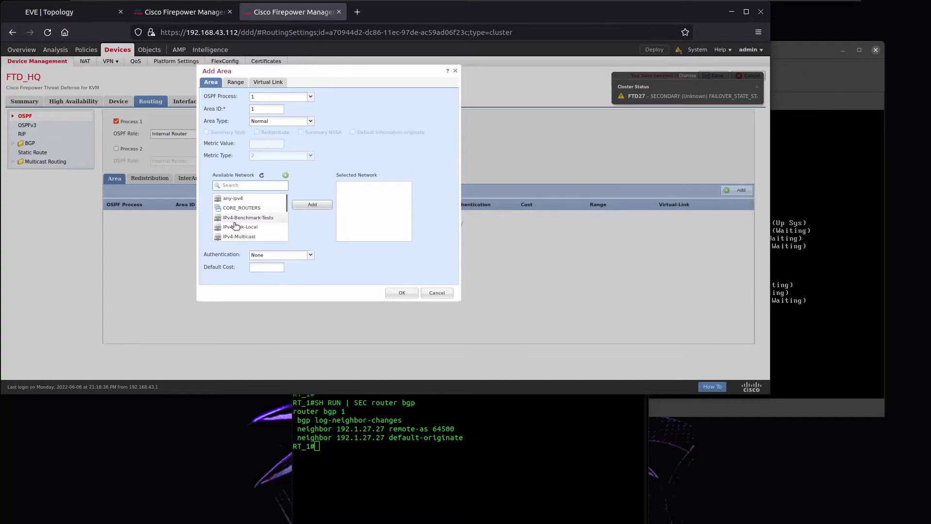
click(261, 109)
text(0)
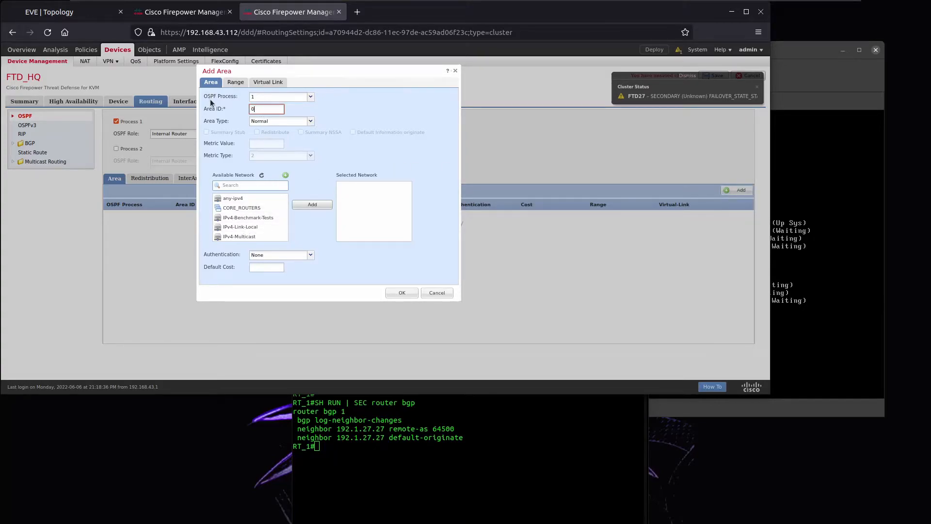
scroll(231, 214, down, 5)
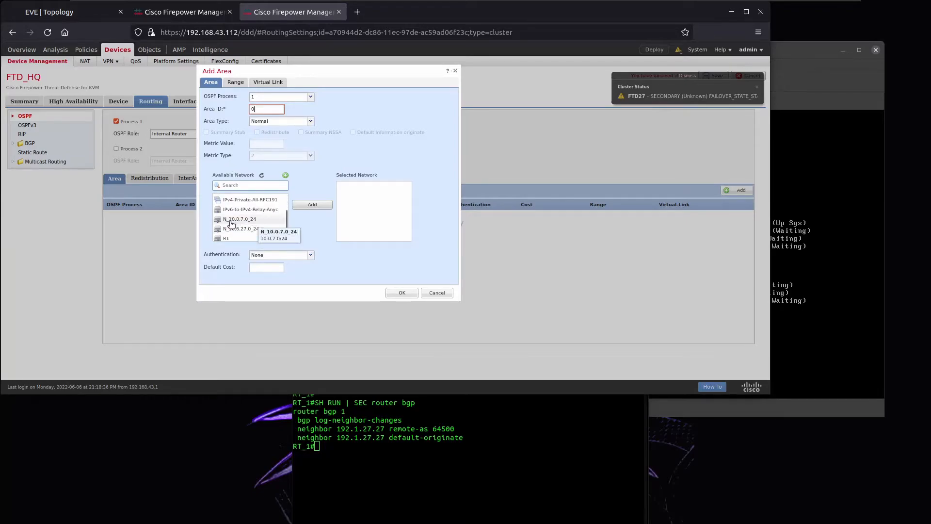
click(244, 228)
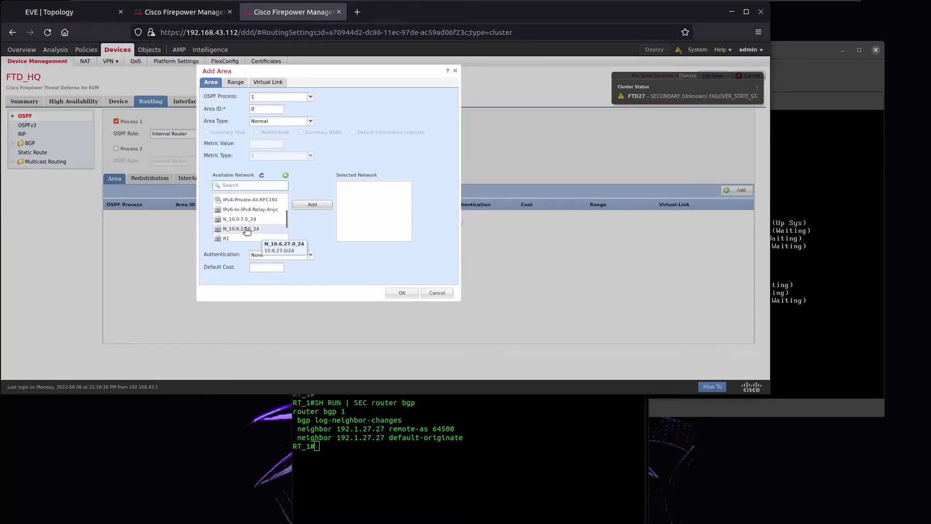
click(324, 205)
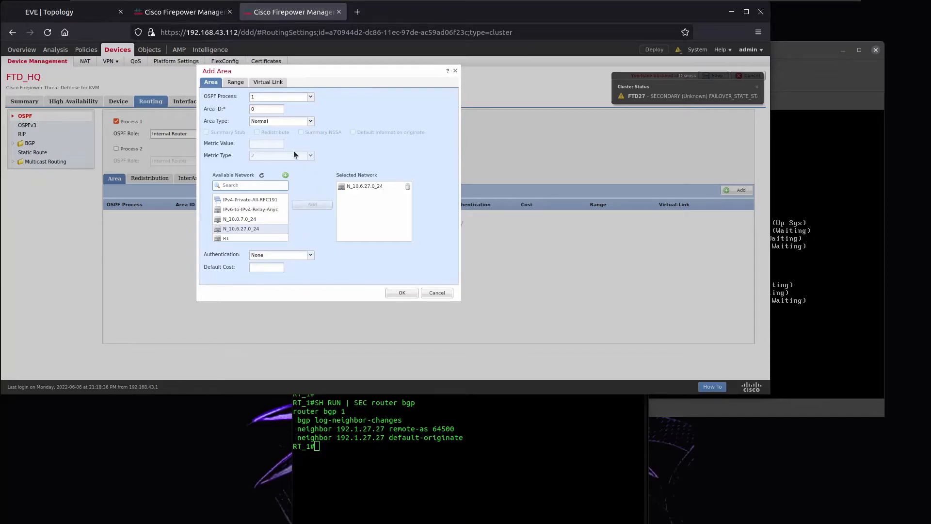
click(402, 293)
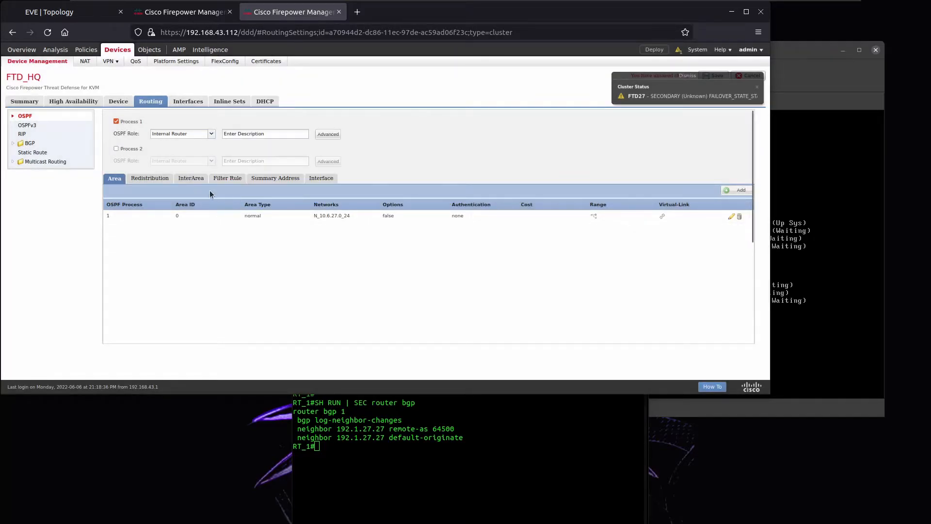
Add the inside interface to the OSPF interface settings.
click(321, 178)
click(734, 190)
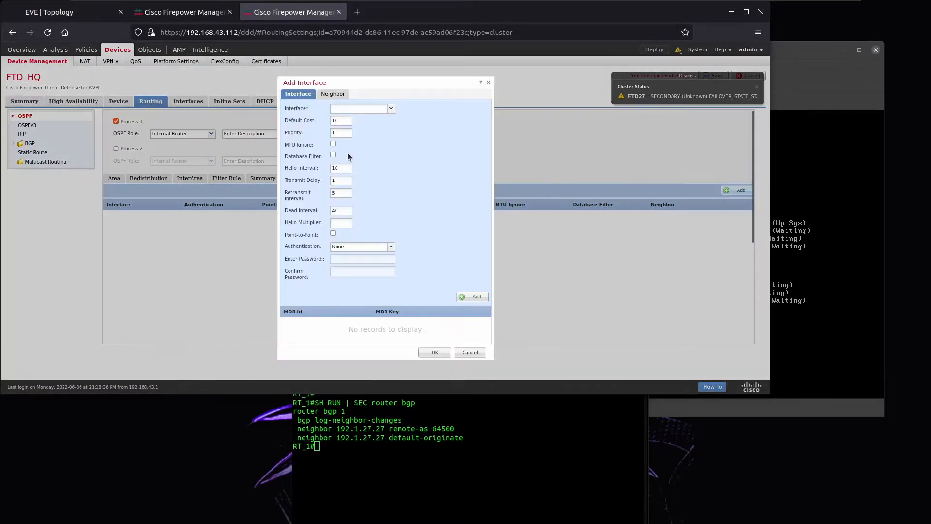
click(393, 109)
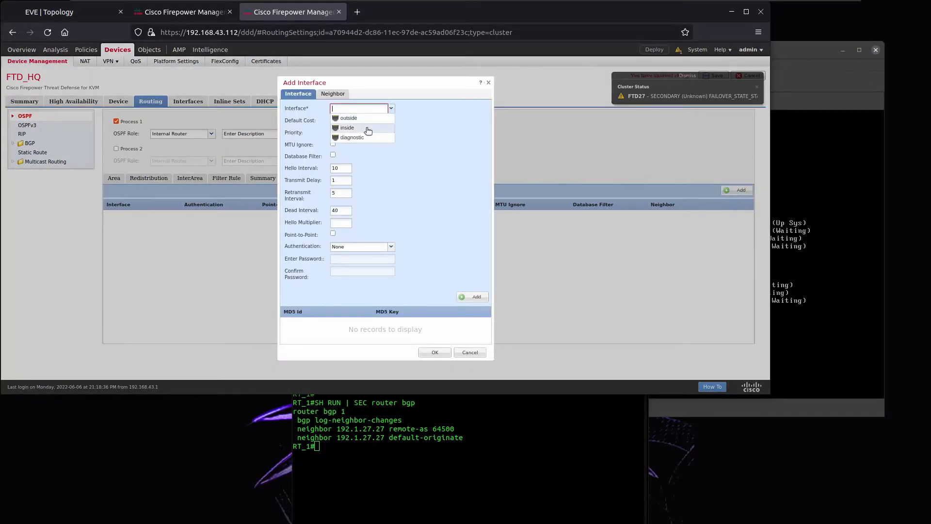
click(365, 129)
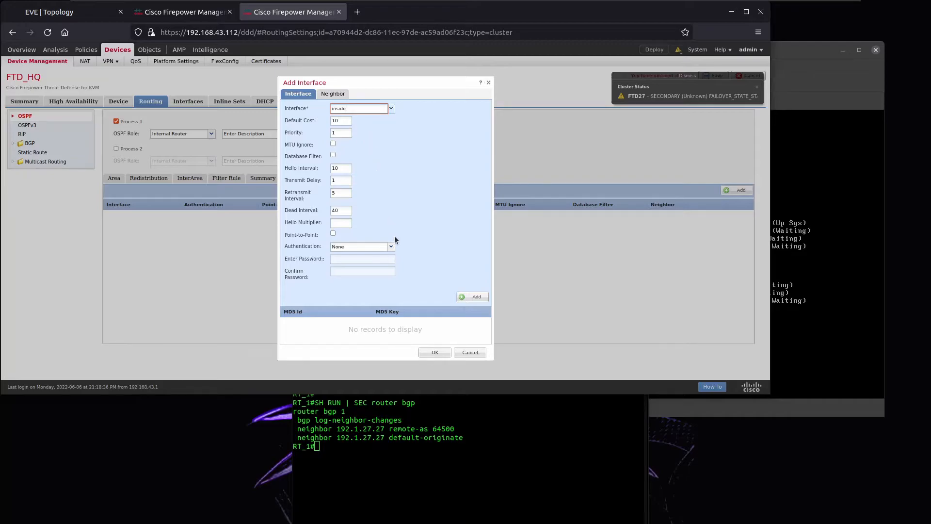
click(435, 353)
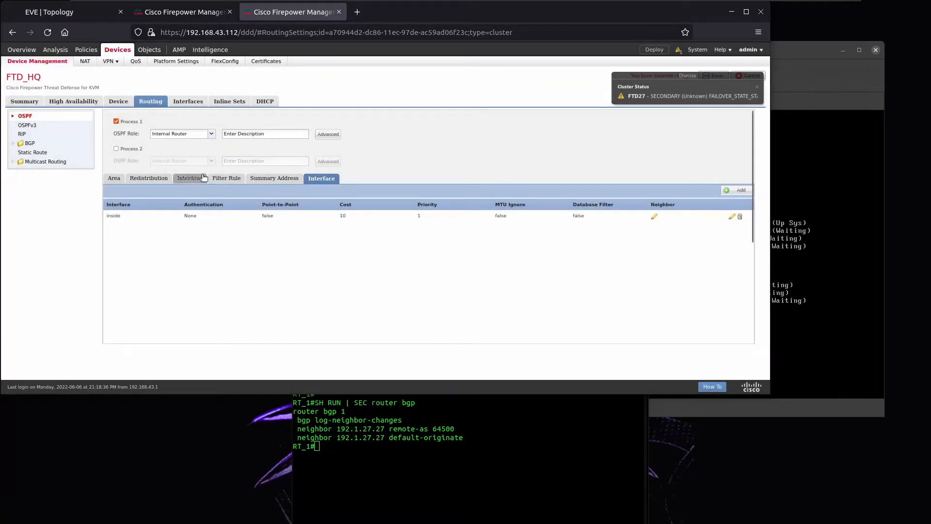
click(28, 143)
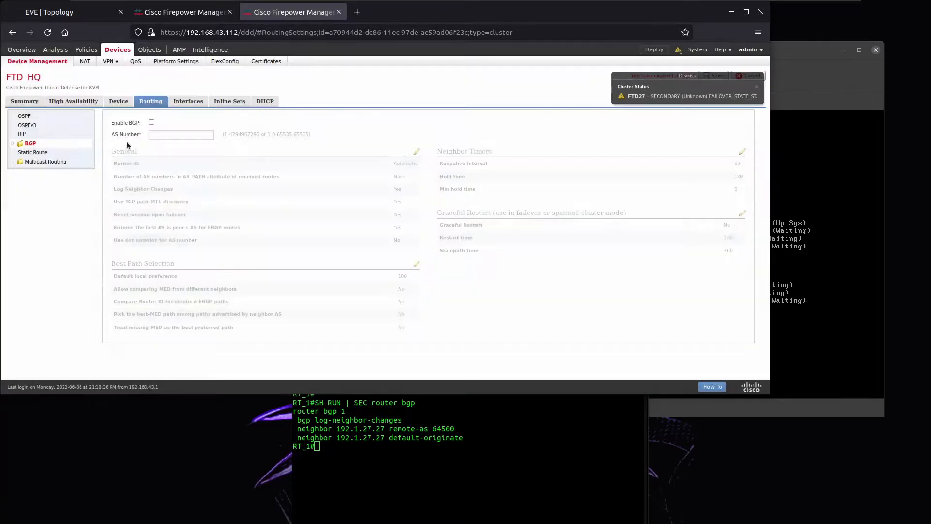
Set BGP AS 64500, add enabled IPv4 neighbor 192.1.27.1 with remote AS 1, and save.
click(163, 136)
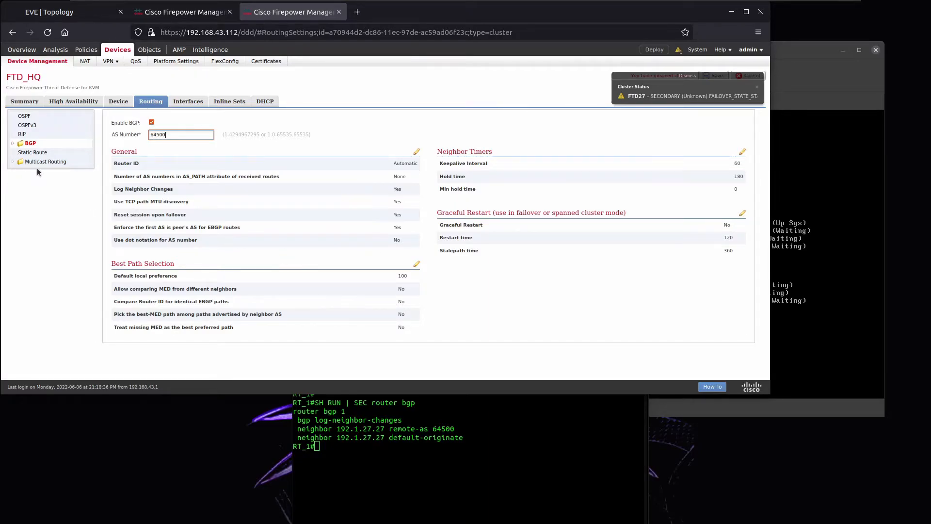
click(12, 143)
click(34, 153)
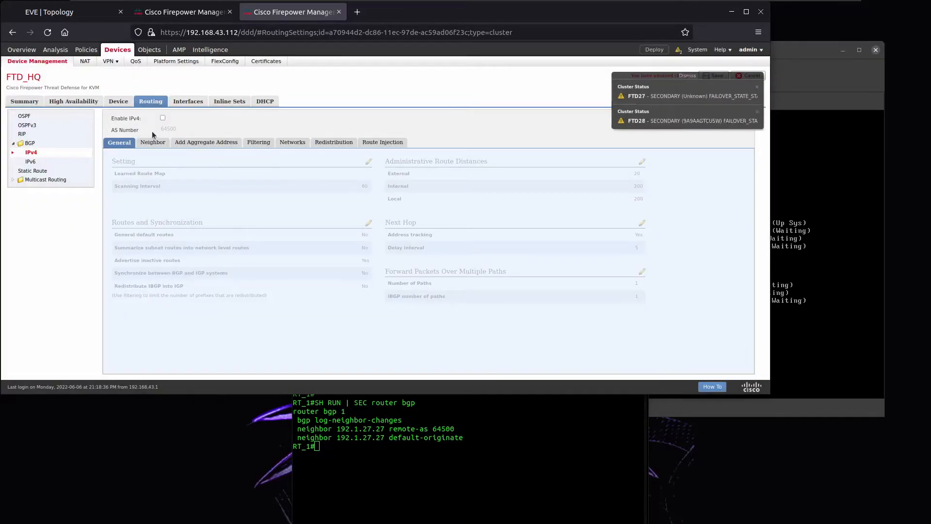
click(152, 143)
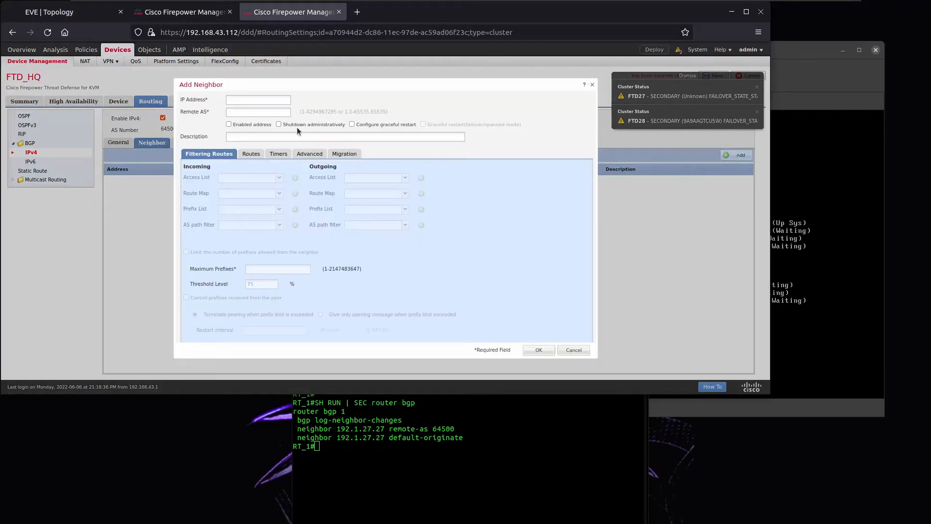
click(269, 97)
key(Tab)
click(229, 124)
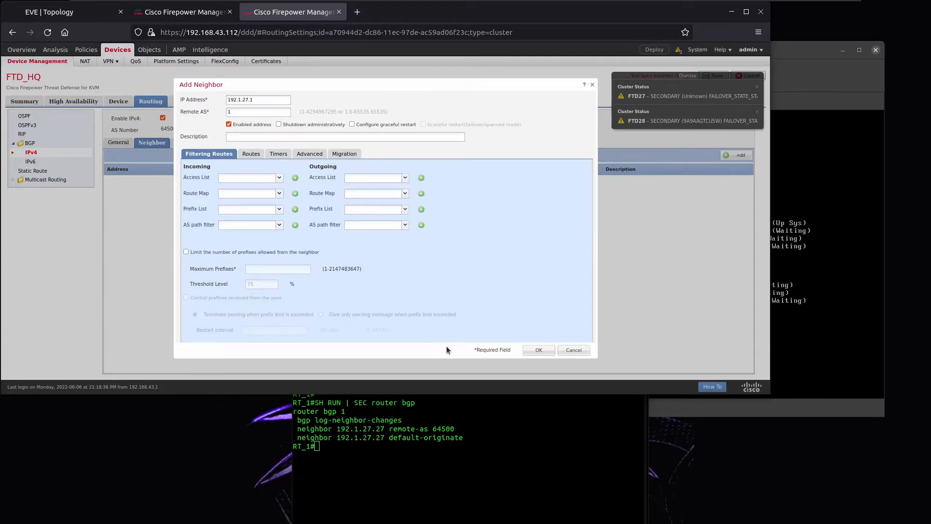
click(531, 351)
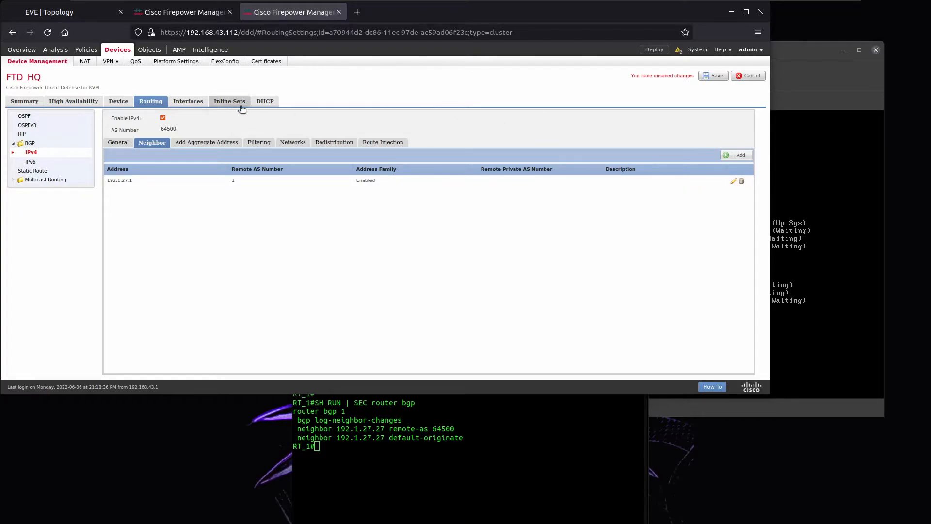
click(713, 77)
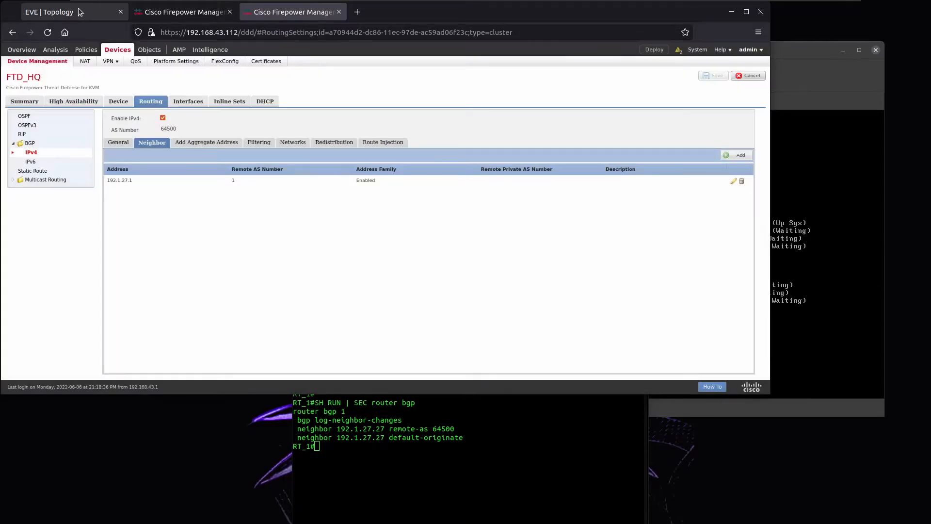
Create the Threat Defense NAT policy FTD_NAT with FTD_HQ as its selected device and save it.
click(80, 11)
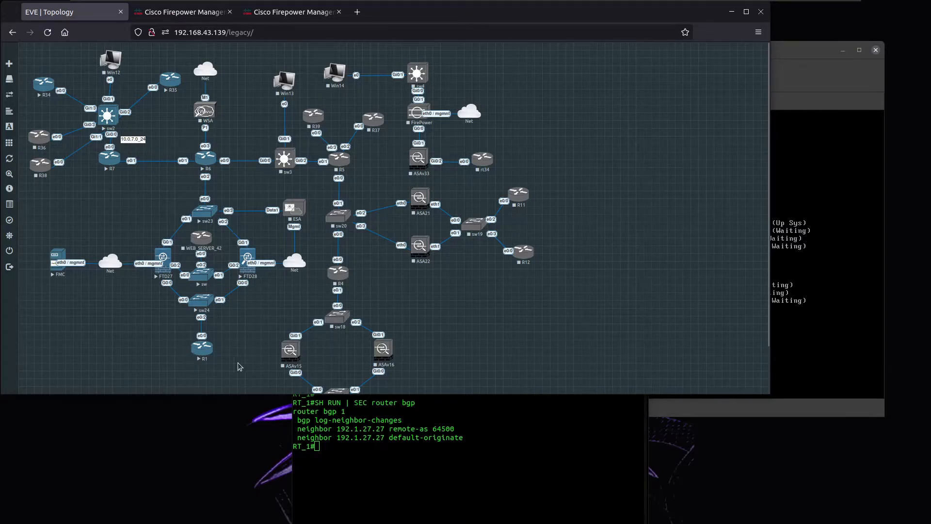
click(179, 19)
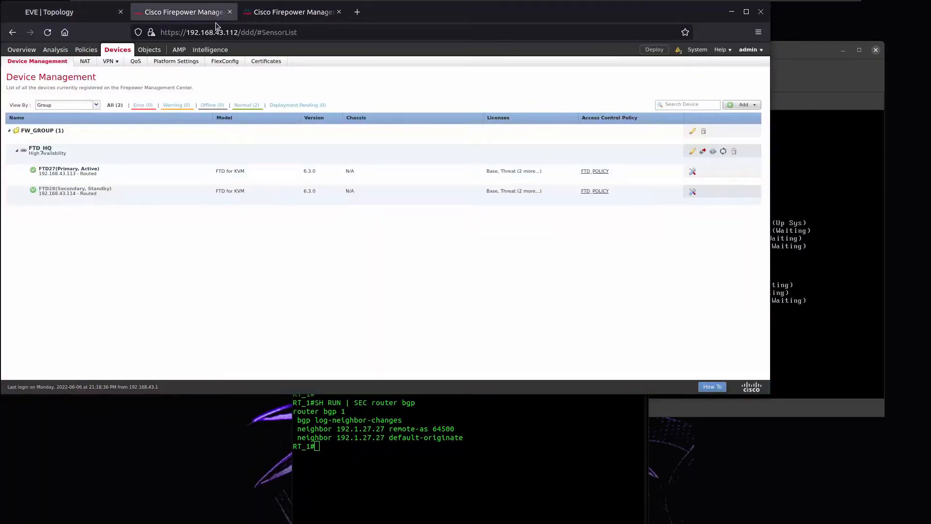
click(256, 19)
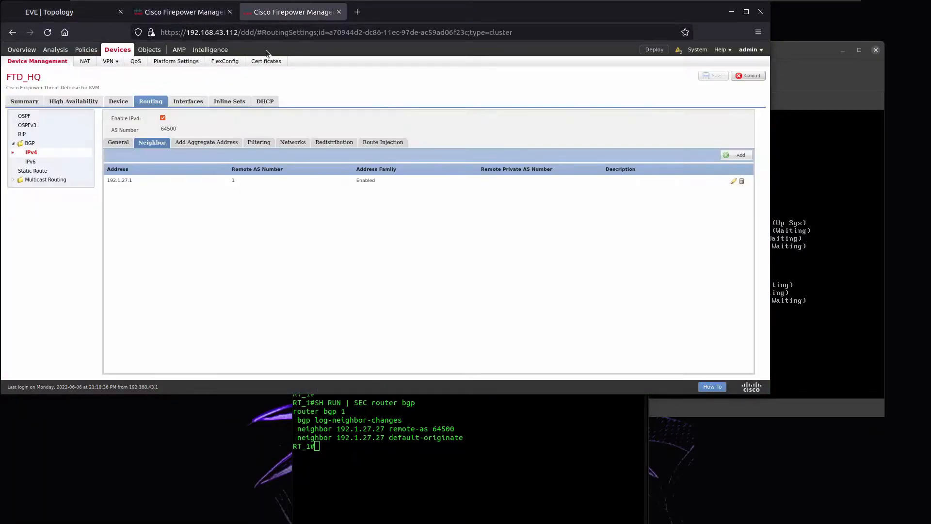
click(84, 62)
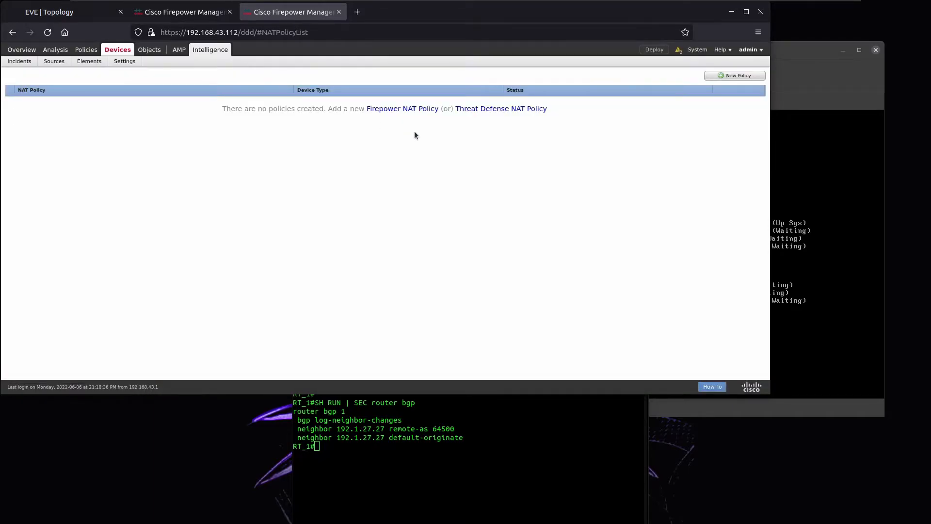
click(475, 109)
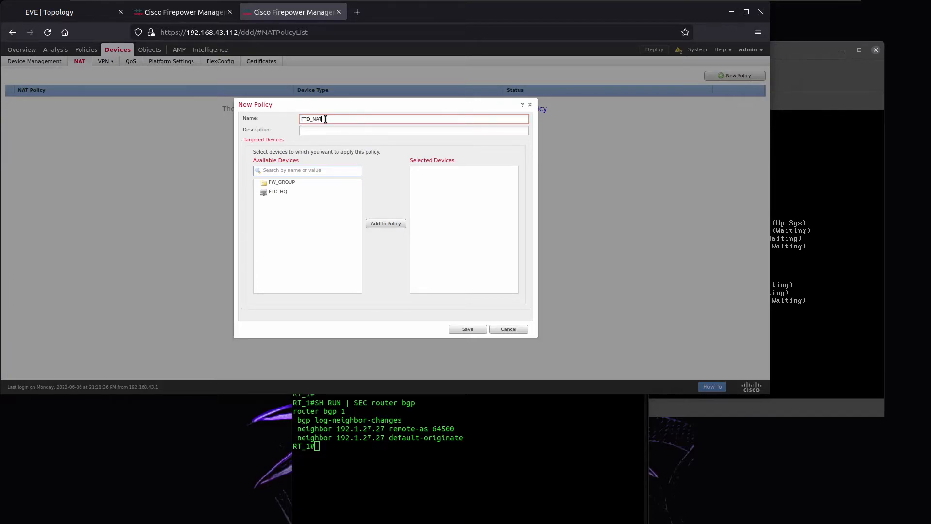
click(276, 192)
click(383, 225)
click(477, 330)
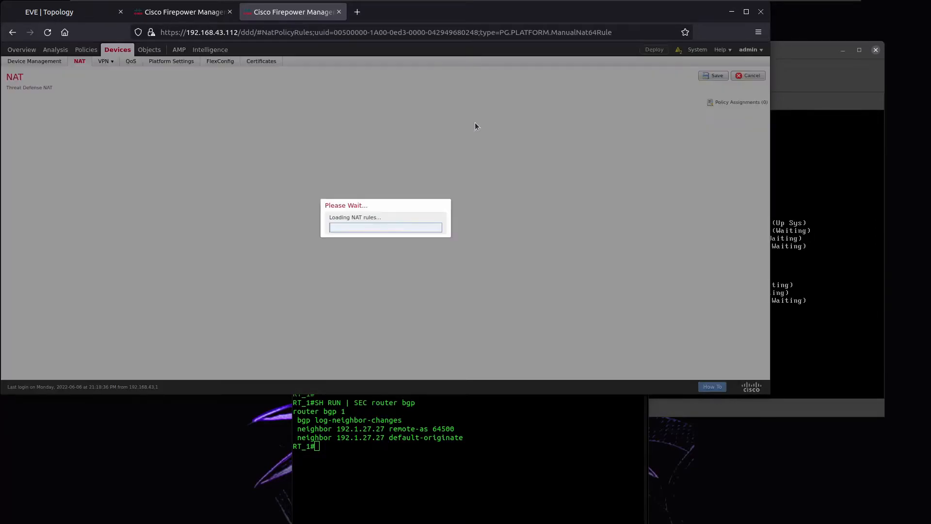
Bring up the empty FTD_NAT rules page in its browser tab.
click(190, 13)
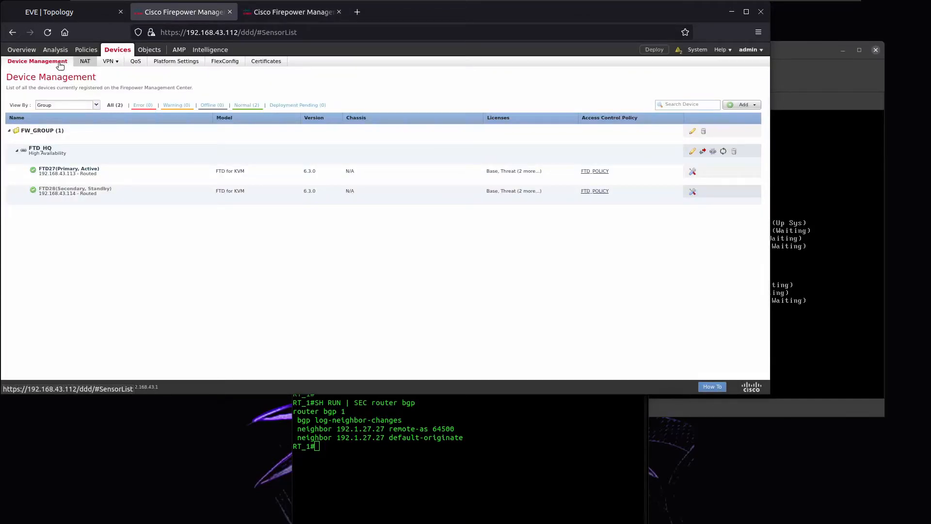
mouse_move(86, 54)
mouse_move(36, 65)
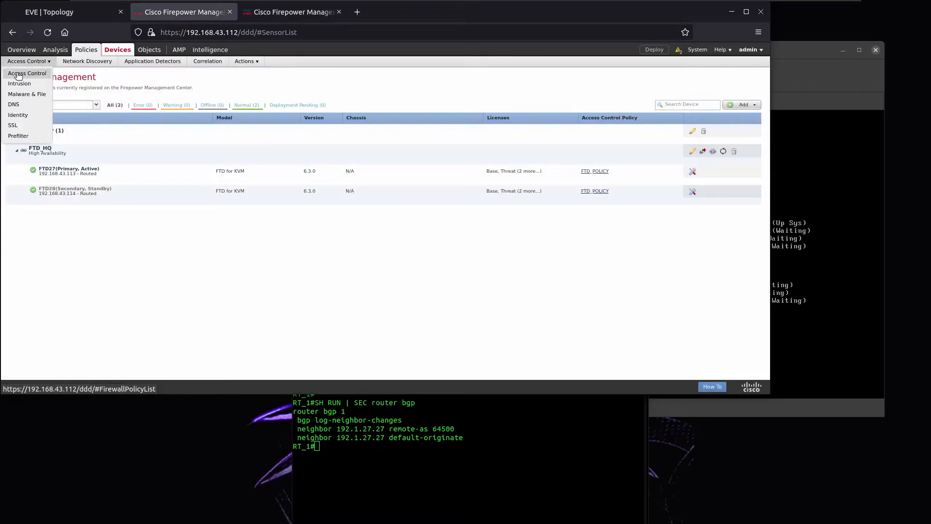
click(32, 76)
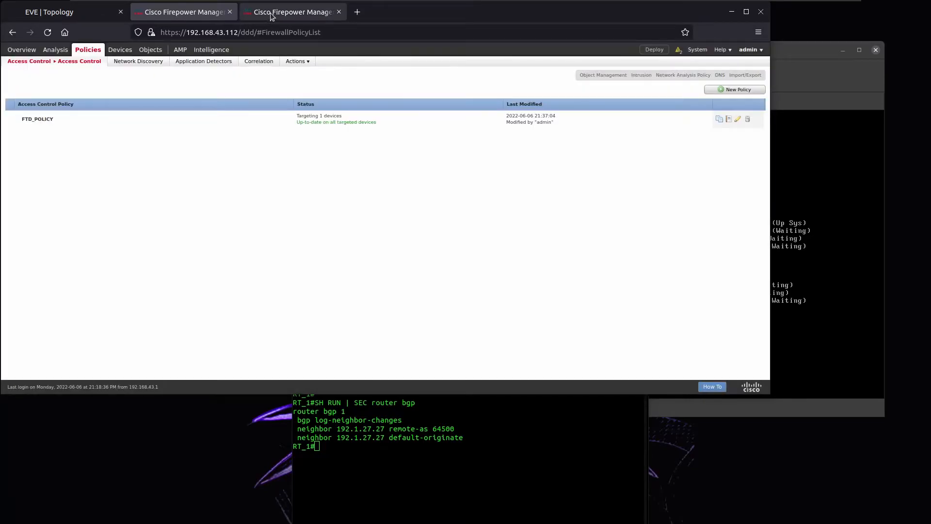
click(270, 16)
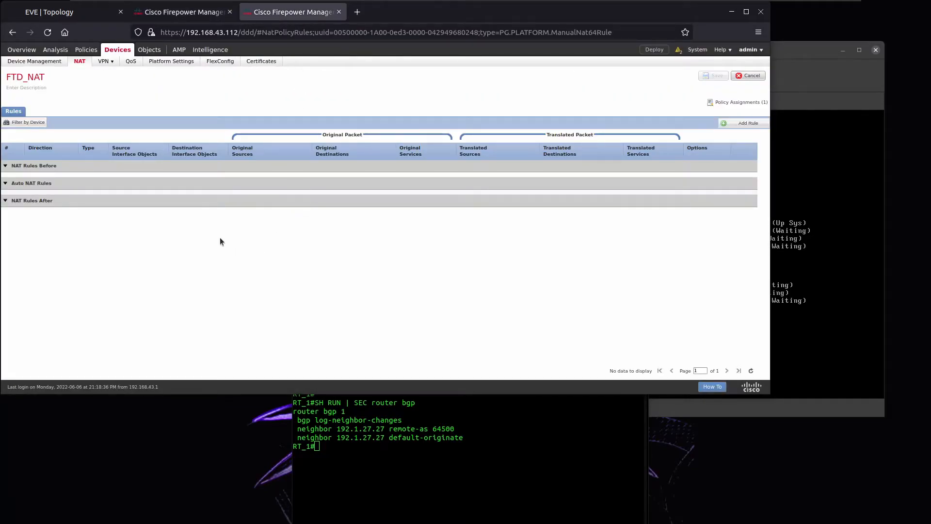
Start a new NAT rule with interface object in as source and out as destination.
click(741, 122)
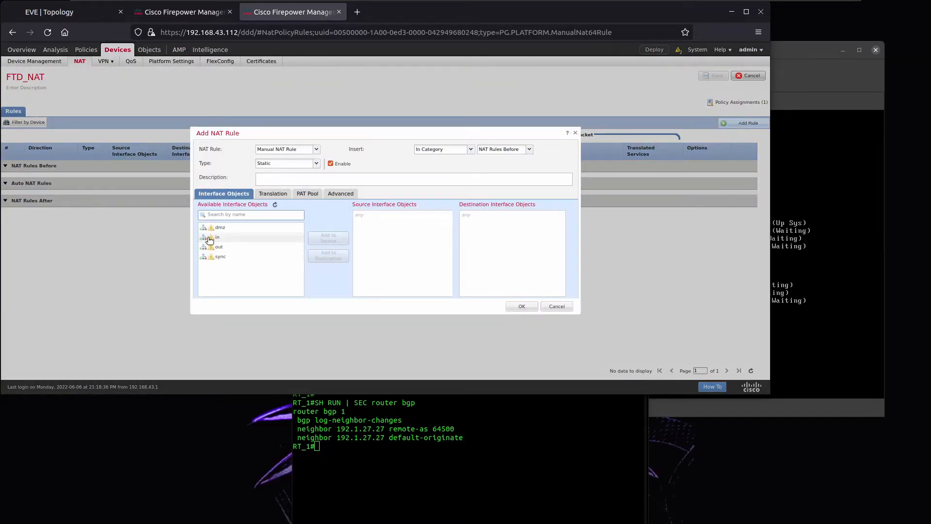
mouse_move(209, 238)
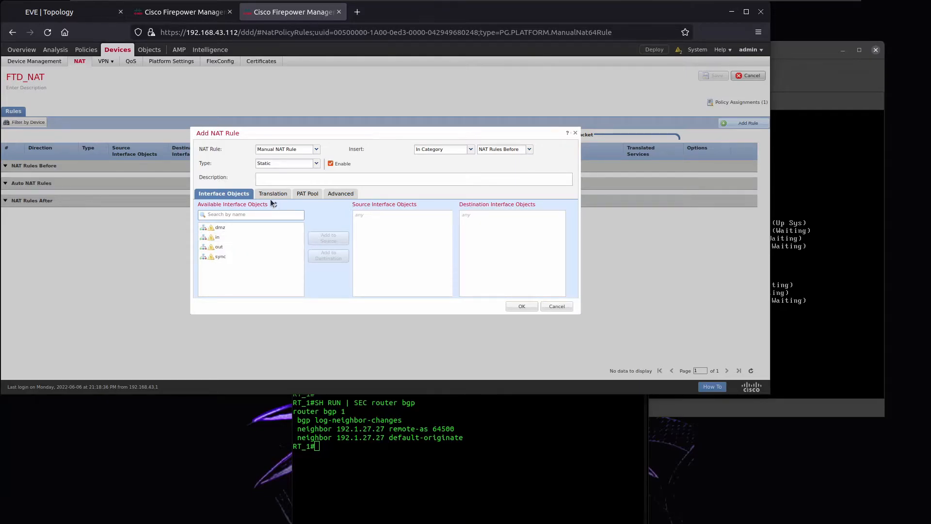
click(216, 240)
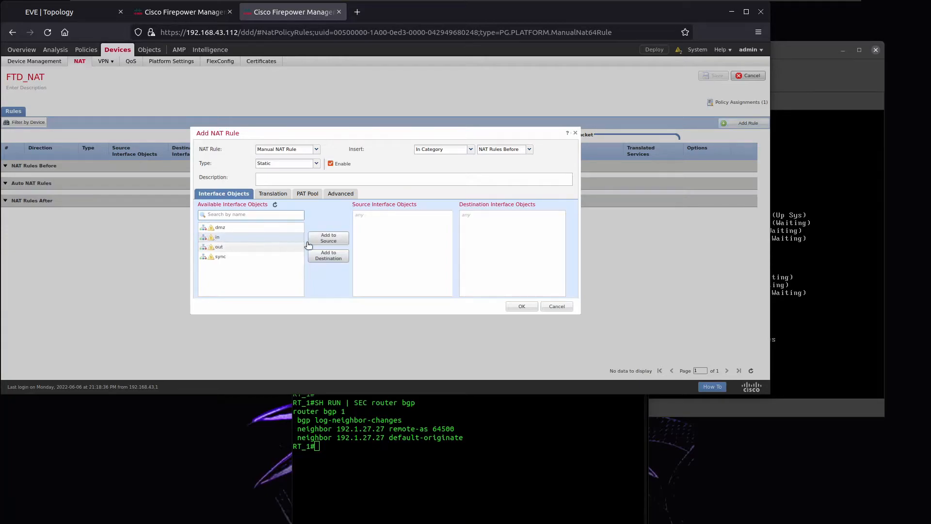
click(328, 241)
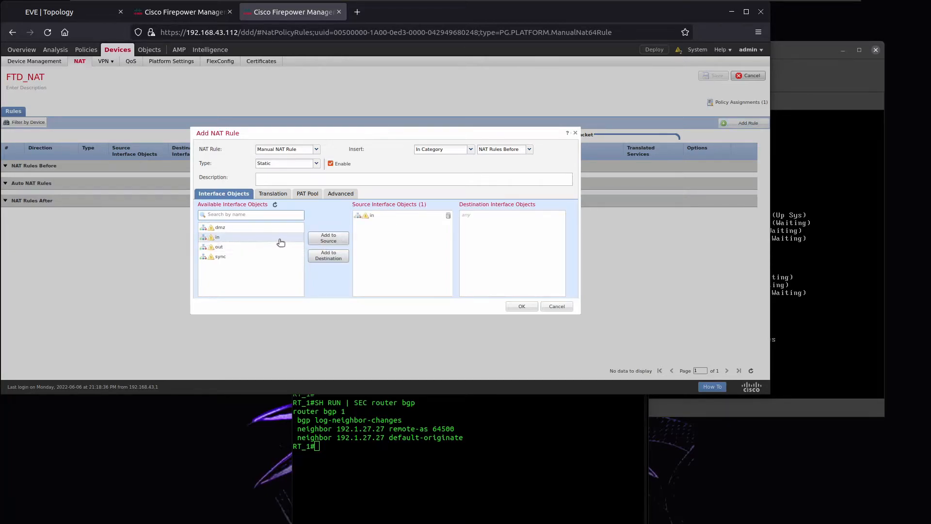
click(257, 247)
click(334, 258)
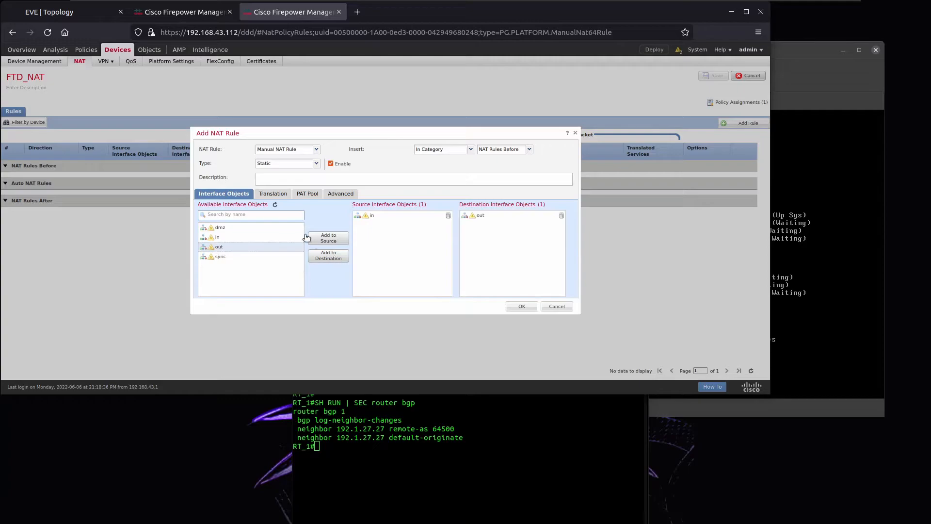
Make it a dynamic Auto NAT rule with original source N_10.0.7.0_24.
click(280, 196)
click(316, 150)
click(280, 168)
click(316, 164)
click(271, 182)
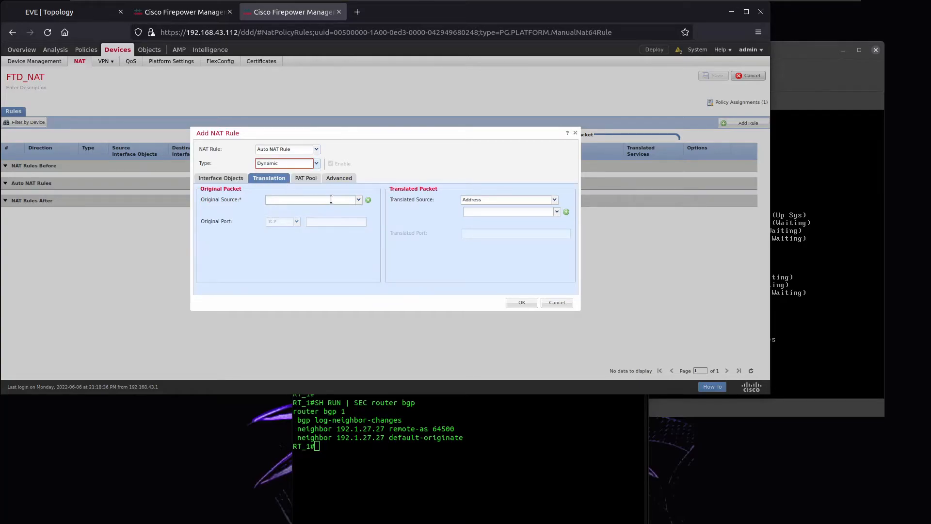
click(359, 200)
scroll(333, 251, down, 5)
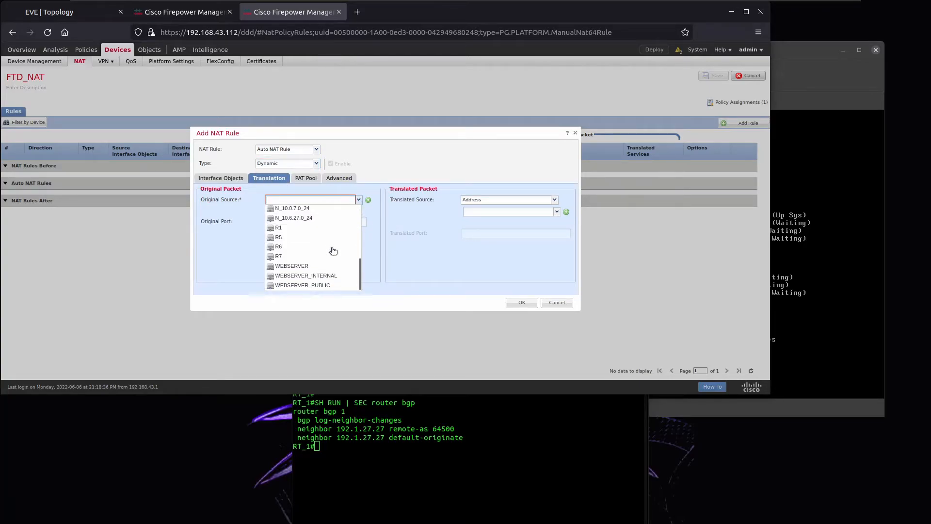
scroll(334, 251, up, 5)
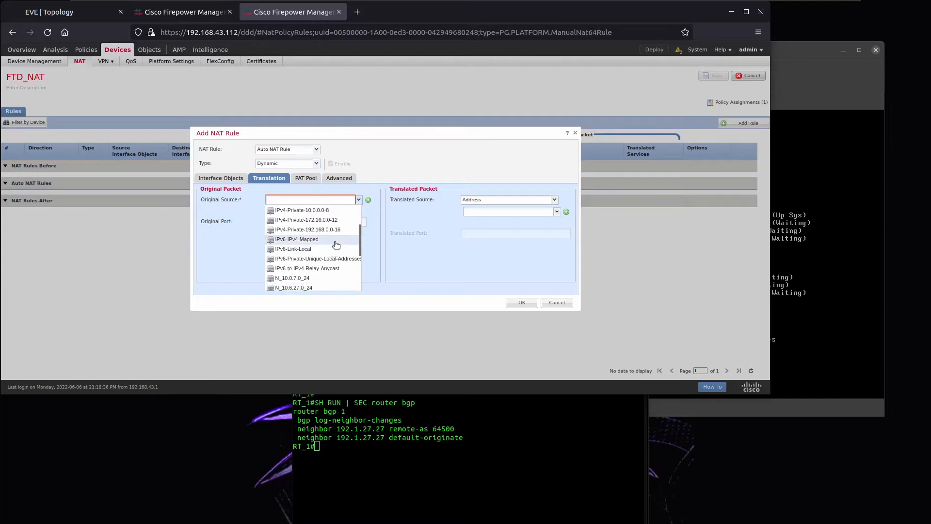
scroll(336, 244, down, 5)
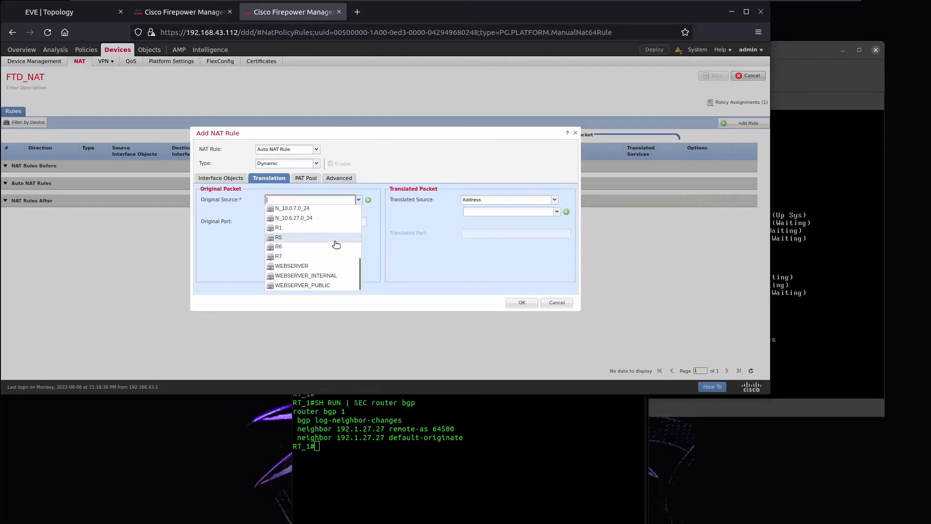
click(303, 209)
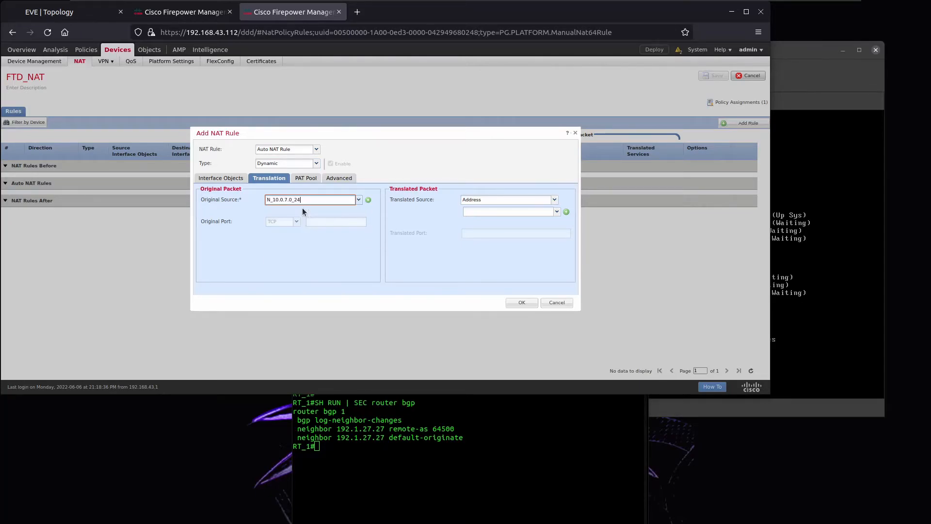
Reassign the interface objects: out as destination and in as source.
click(235, 179)
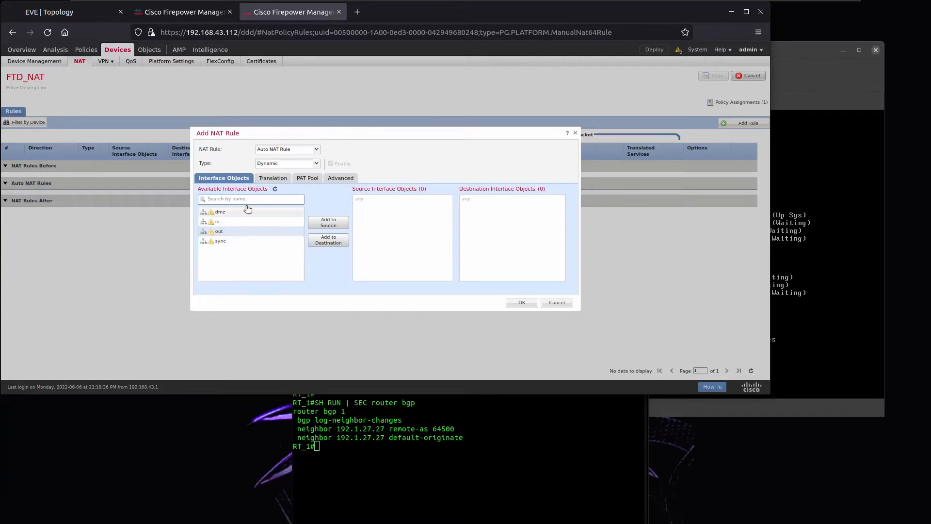
click(271, 179)
click(224, 179)
click(321, 242)
click(243, 223)
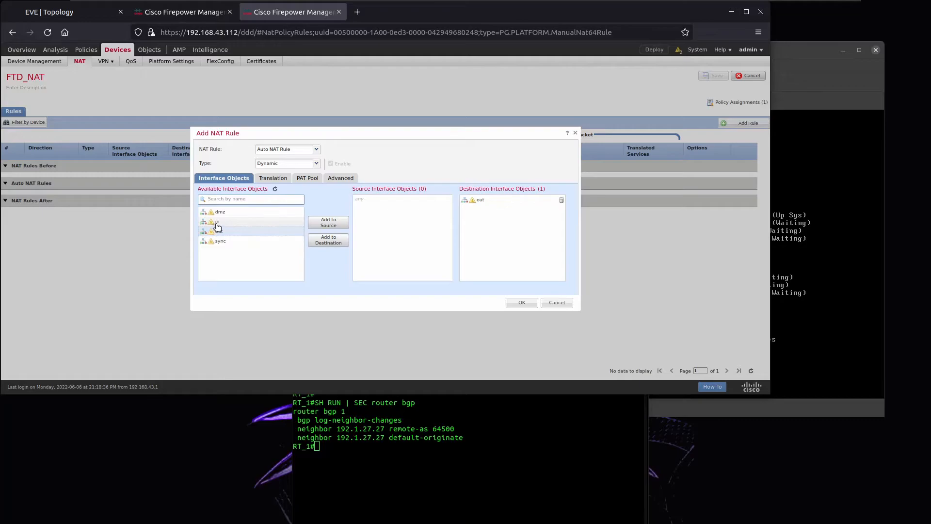
click(320, 224)
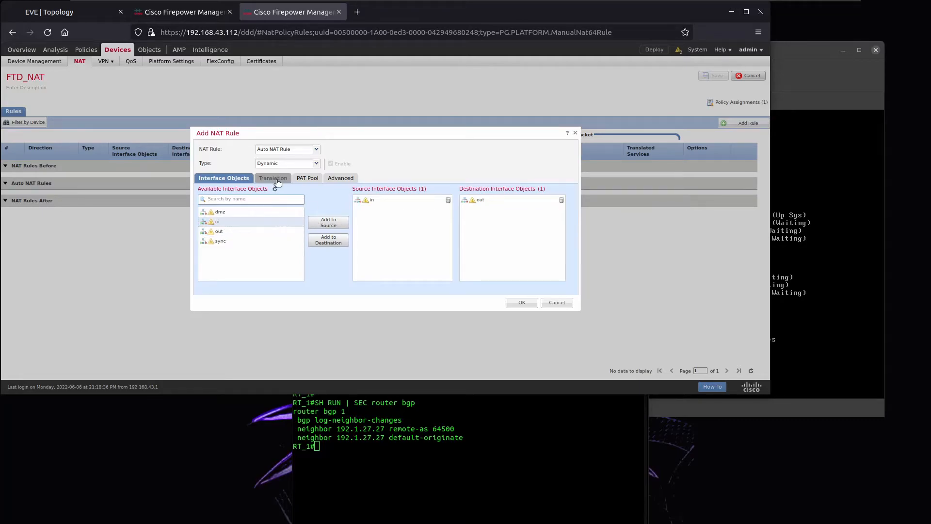
Translate the source to the Destination Interface IP, add the rule, and save FTD_NAT.
click(273, 179)
click(556, 197)
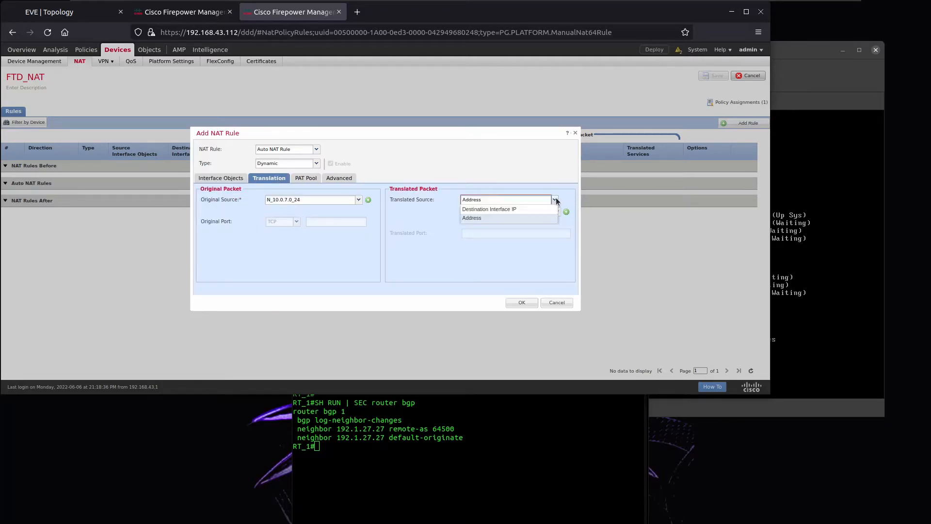
click(500, 208)
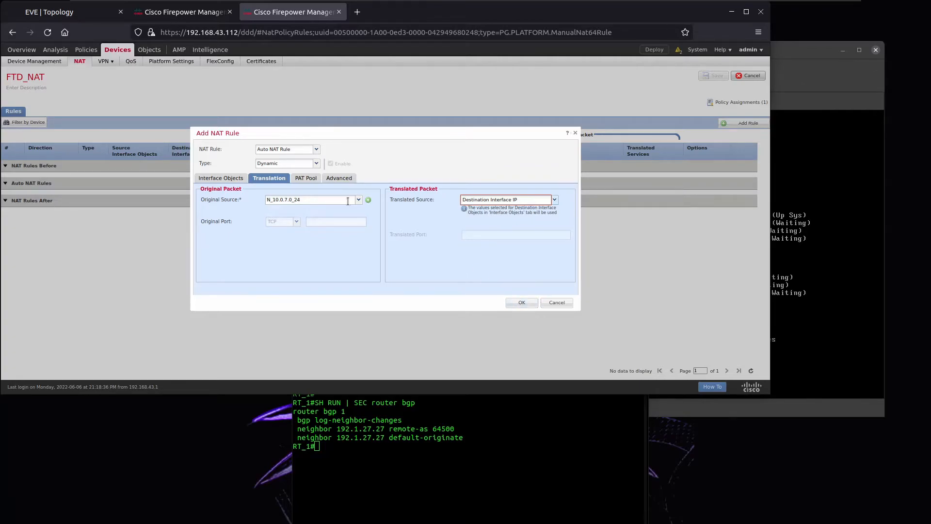
click(339, 179)
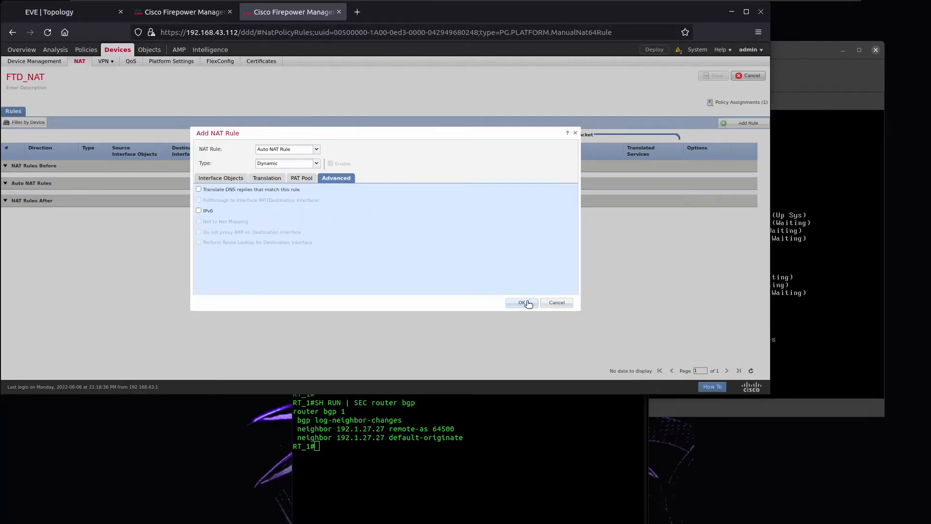
click(527, 302)
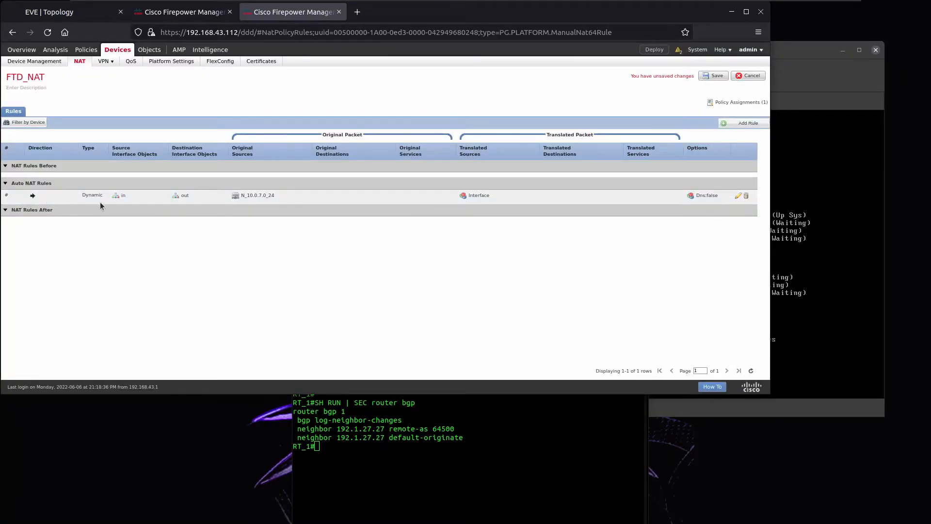
click(711, 76)
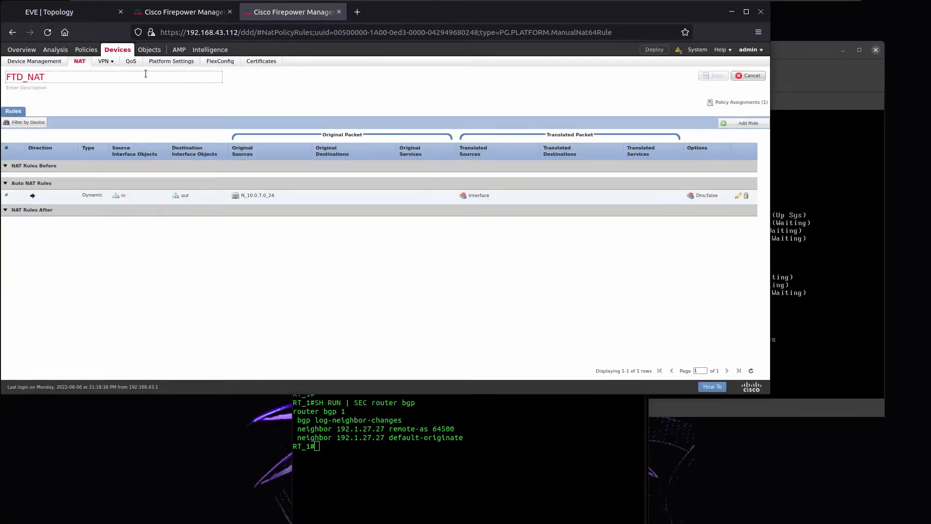
Put FTD_HQ's GigabitEthernet0/0 outside interface in security zone out.
click(48, 62)
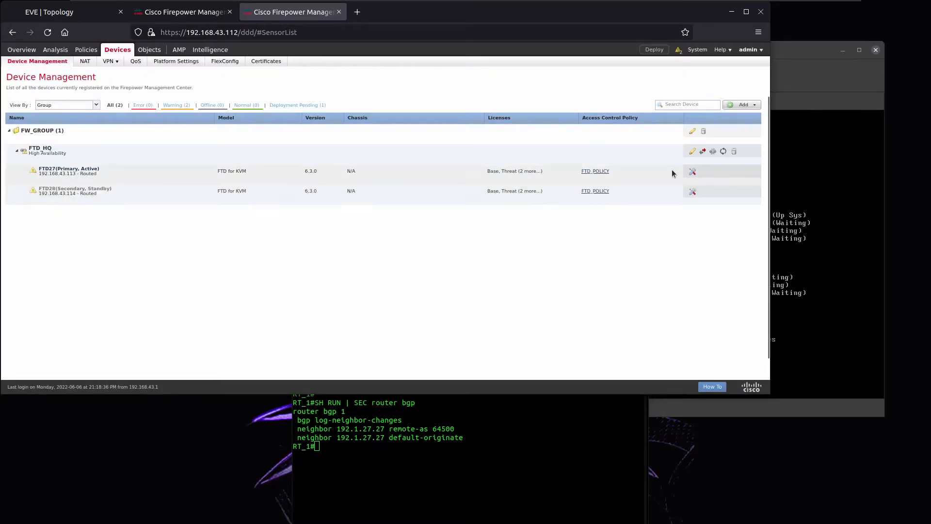
click(692, 151)
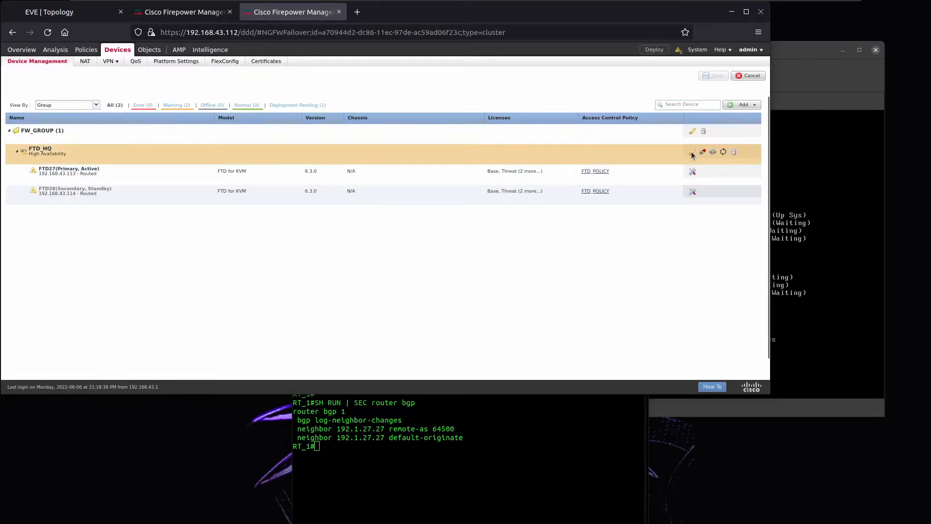
click(187, 101)
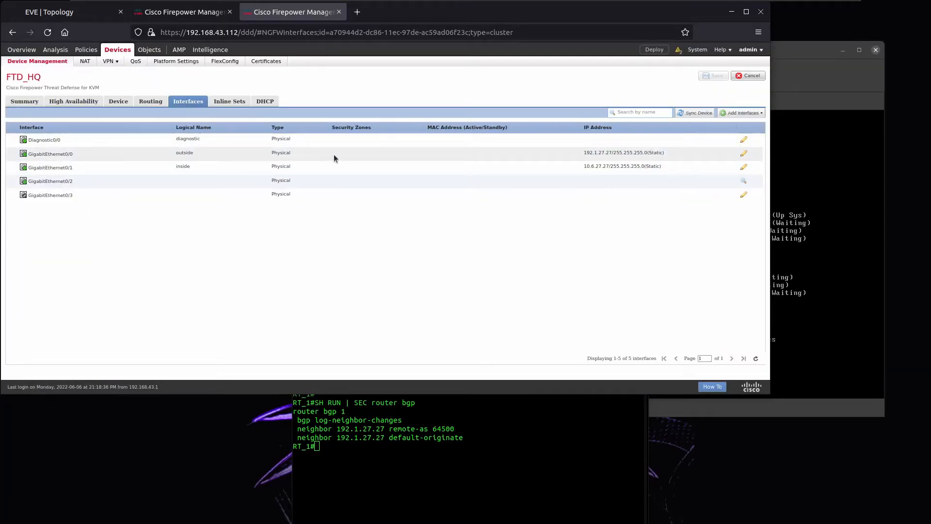
click(744, 154)
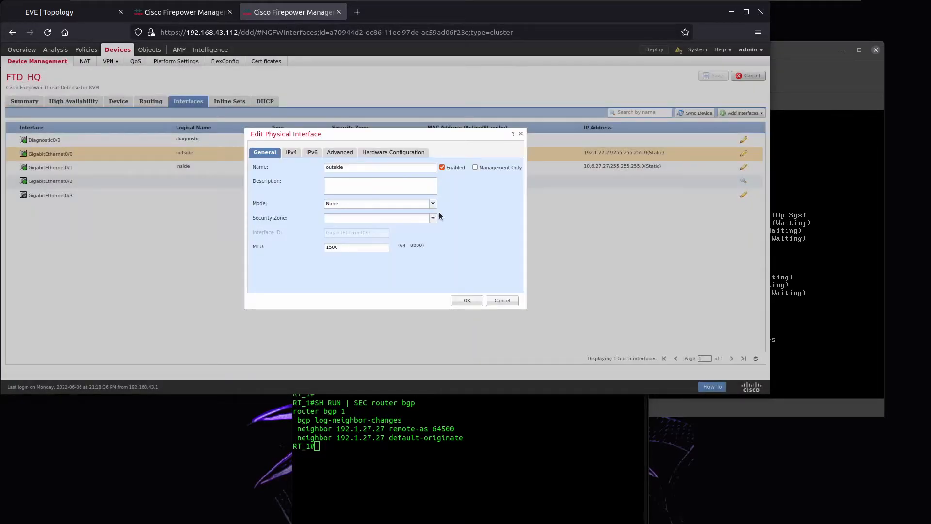
click(433, 219)
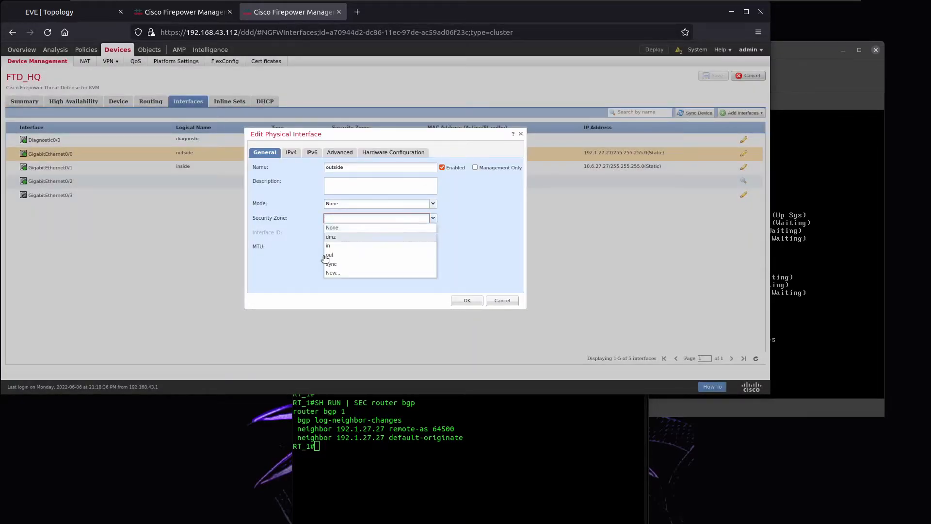
click(351, 257)
click(467, 301)
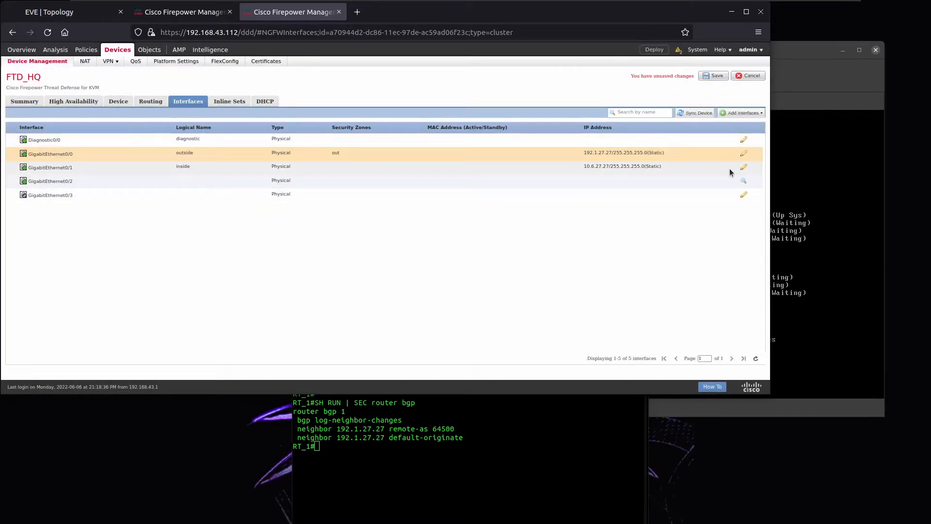
Put GigabitEthernet0/1 inside interface in security zone in and save the interface changes.
click(744, 167)
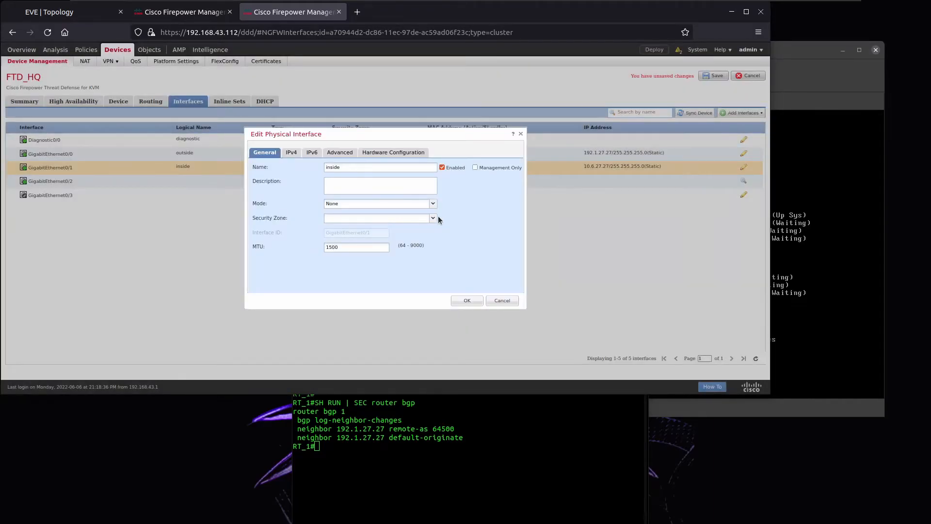
click(433, 218)
click(341, 247)
click(467, 300)
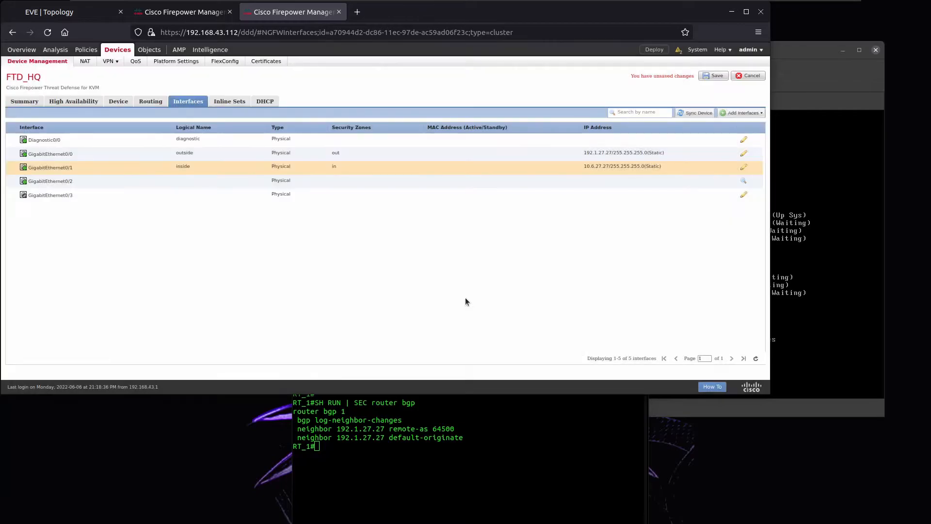
click(712, 77)
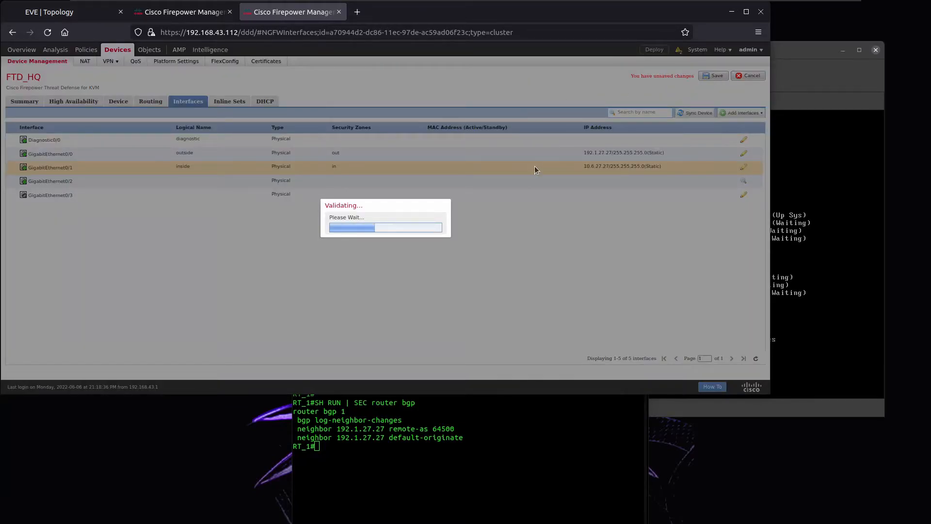
click(177, 10)
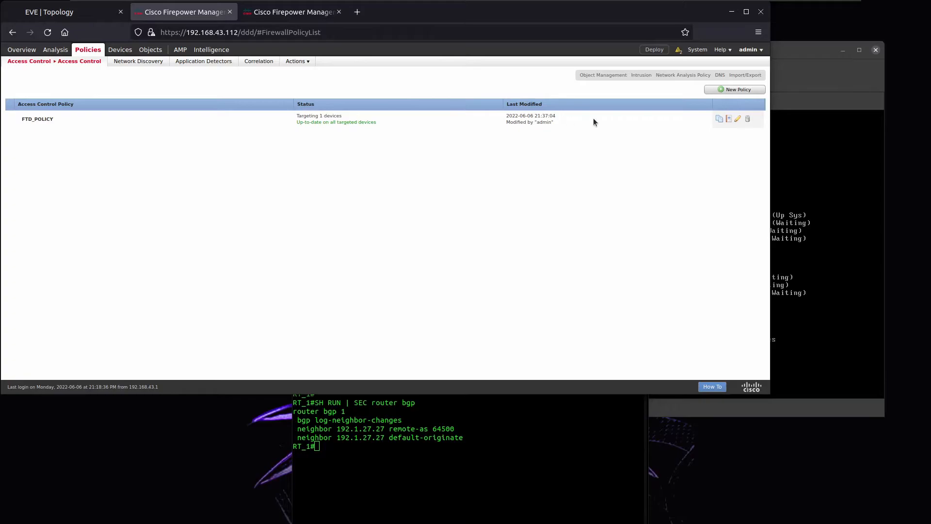
Start a new FTD_POLICY rule with source zone in and destination zone out.
click(301, 12)
click(203, 13)
click(62, 11)
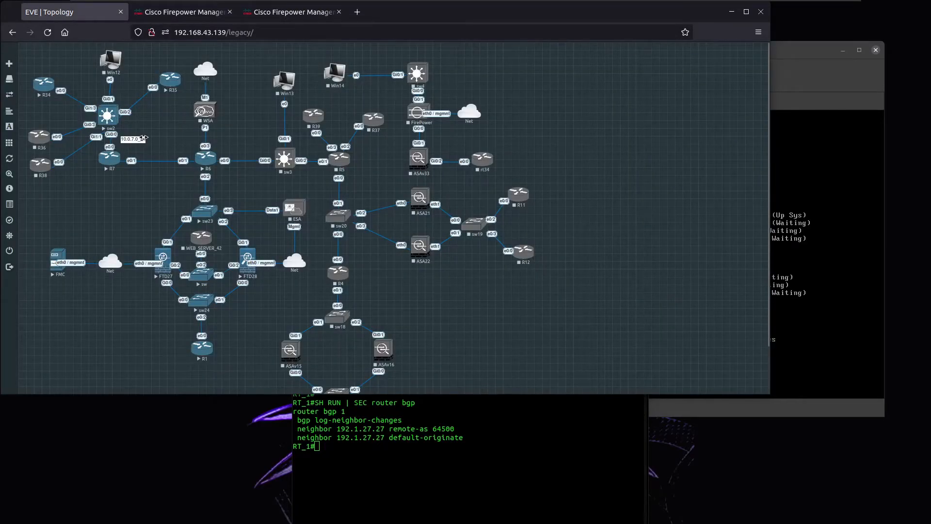
click(192, 12)
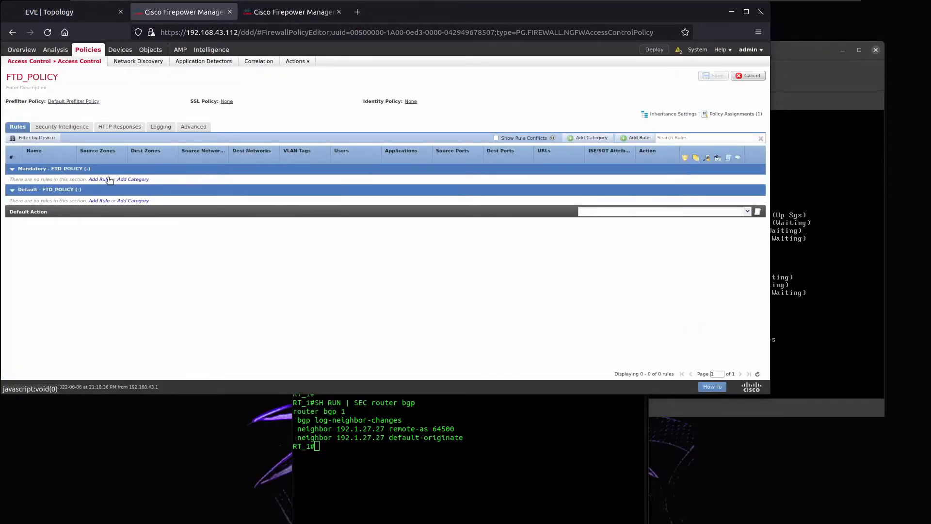
click(99, 180)
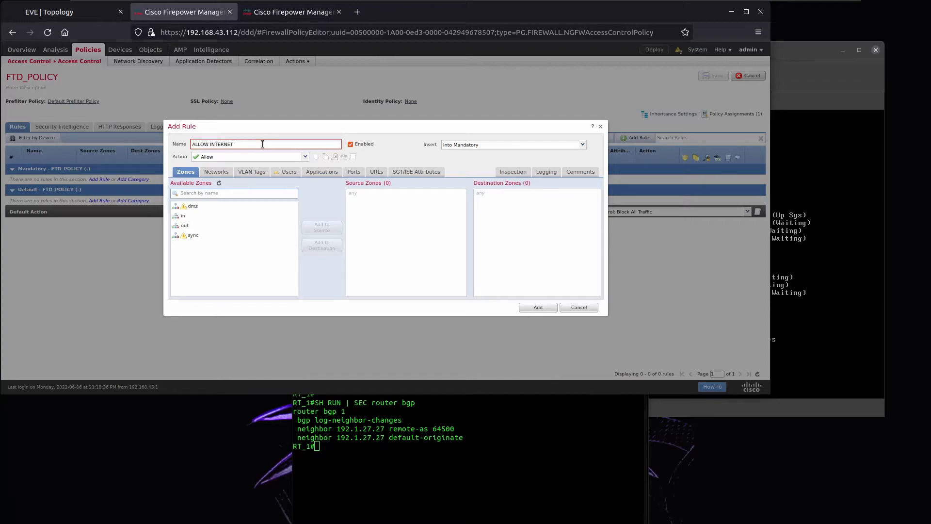
click(190, 217)
click(322, 228)
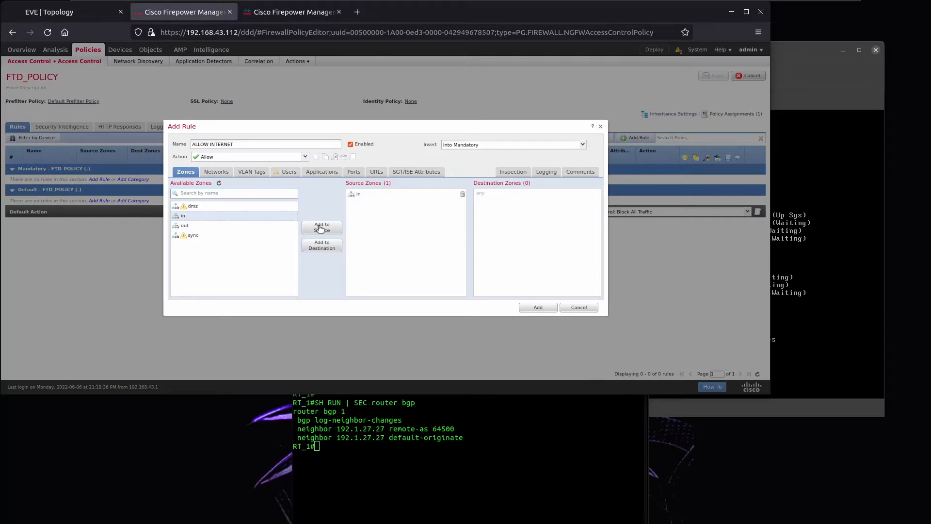
click(192, 230)
click(323, 245)
Add N_10.0.7.0_24 as the rule's source network.
click(210, 173)
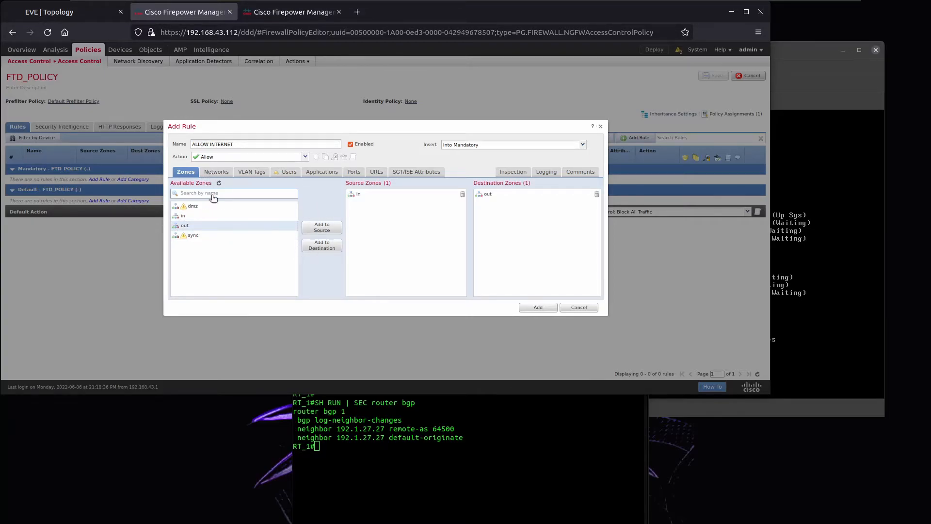
scroll(248, 262, down, 5)
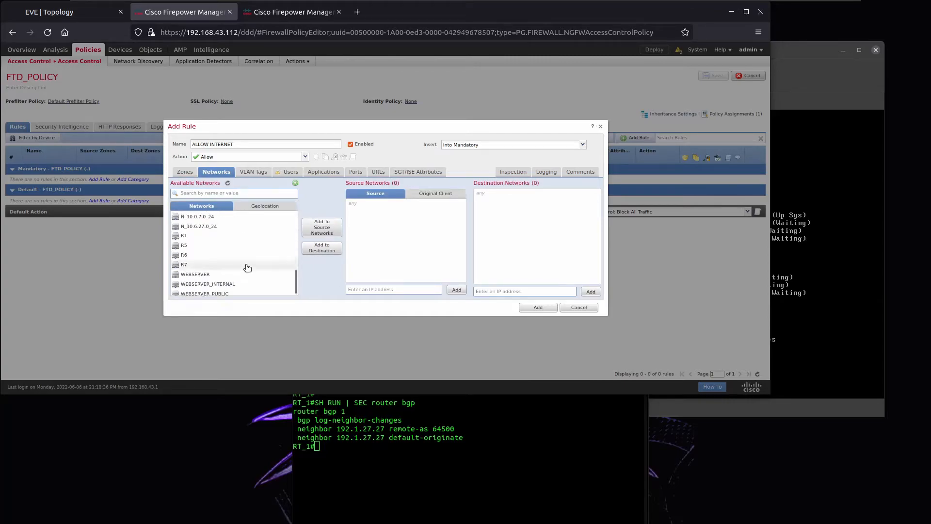
scroll(247, 267, down, 4)
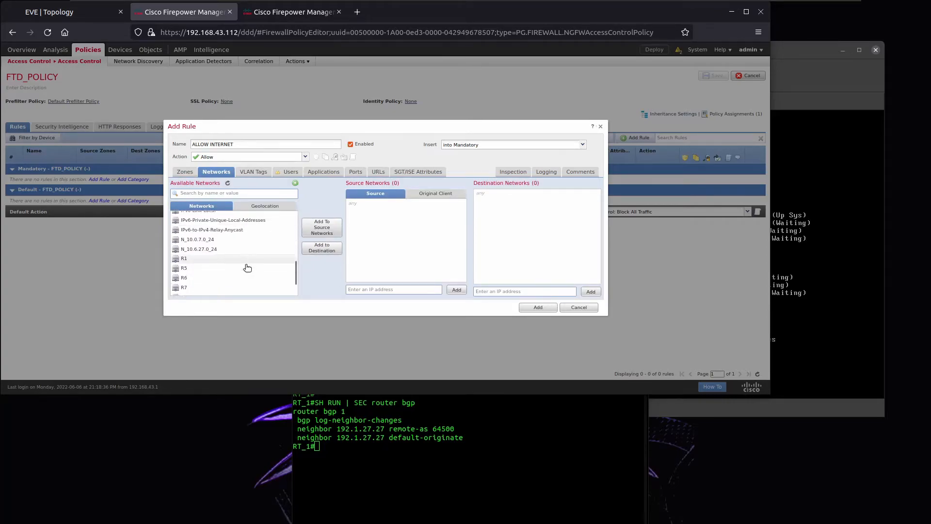
click(208, 217)
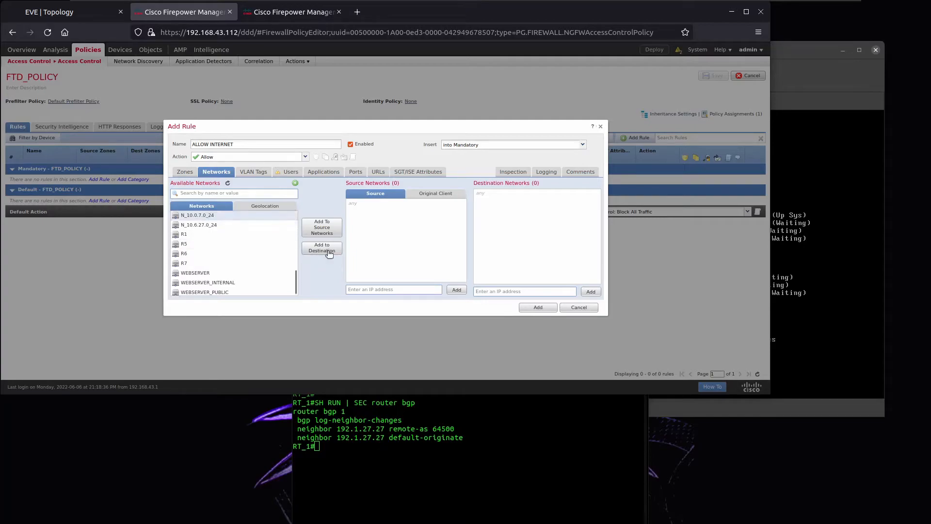
click(322, 227)
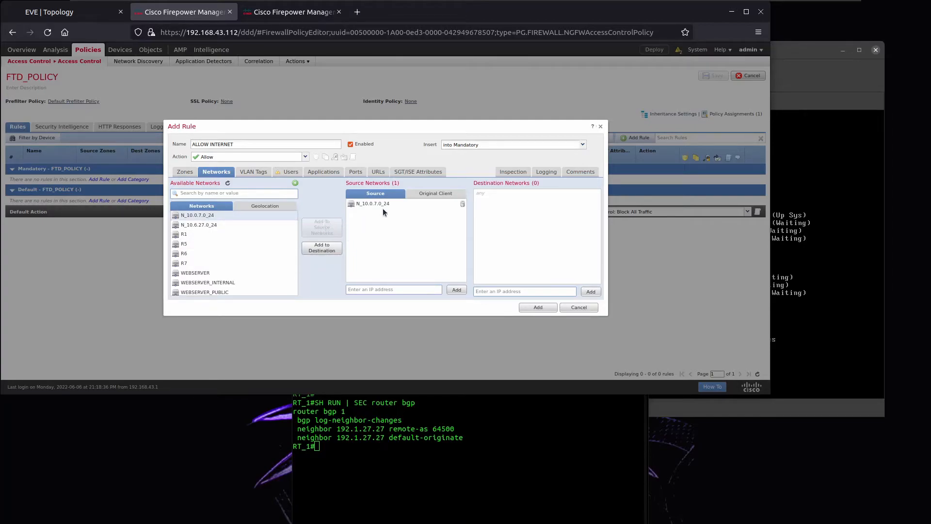
Add HTTP, HTTPS, TELNET and ICMP as destination ports of the ALLOW INTERNET rule.
click(354, 173)
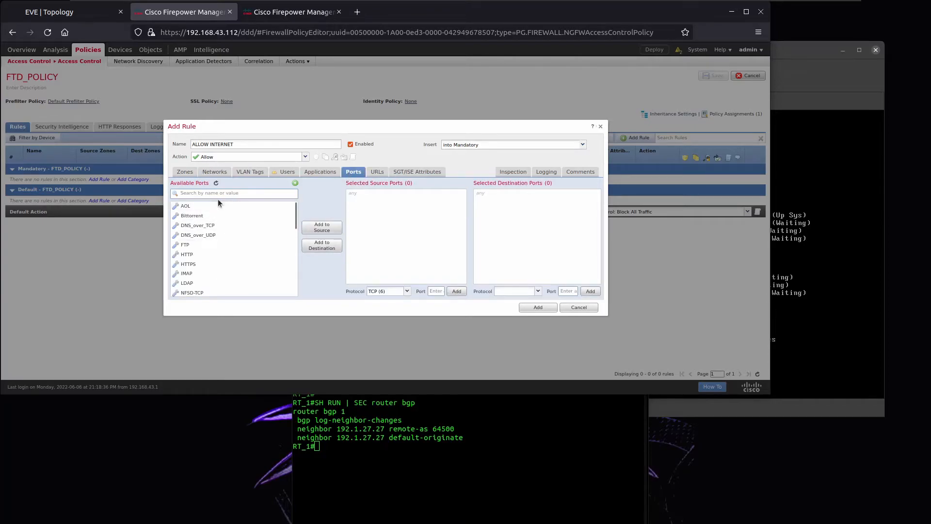
click(186, 256)
shift+click(189, 264)
click(313, 246)
click(206, 193)
text(TELNE)
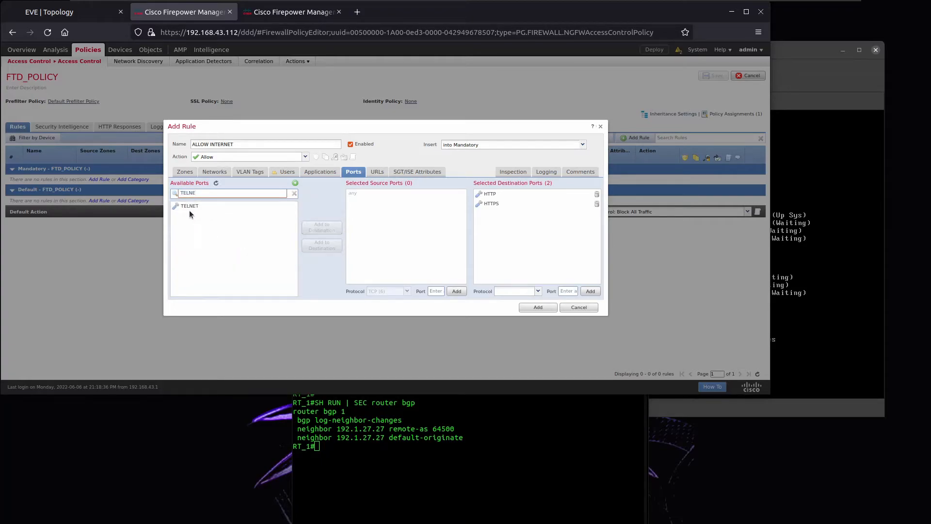
click(192, 206)
click(330, 251)
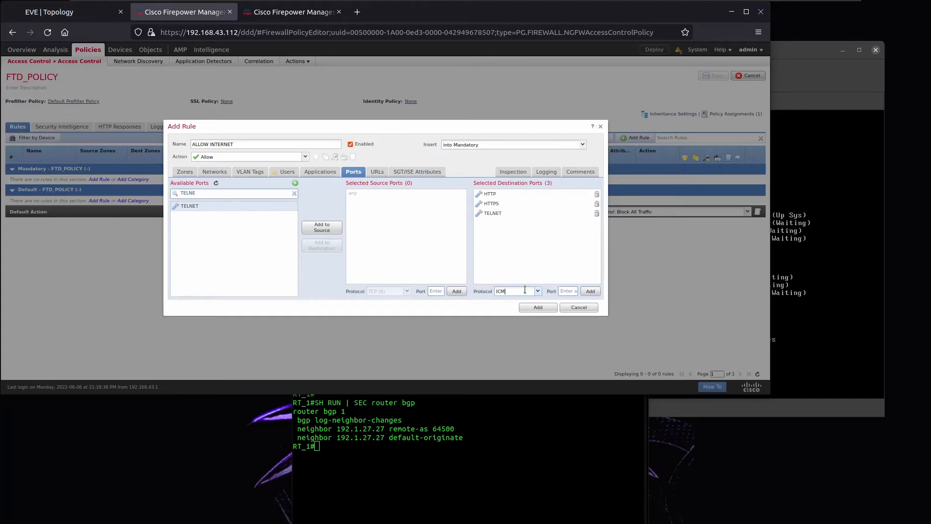
click(515, 300)
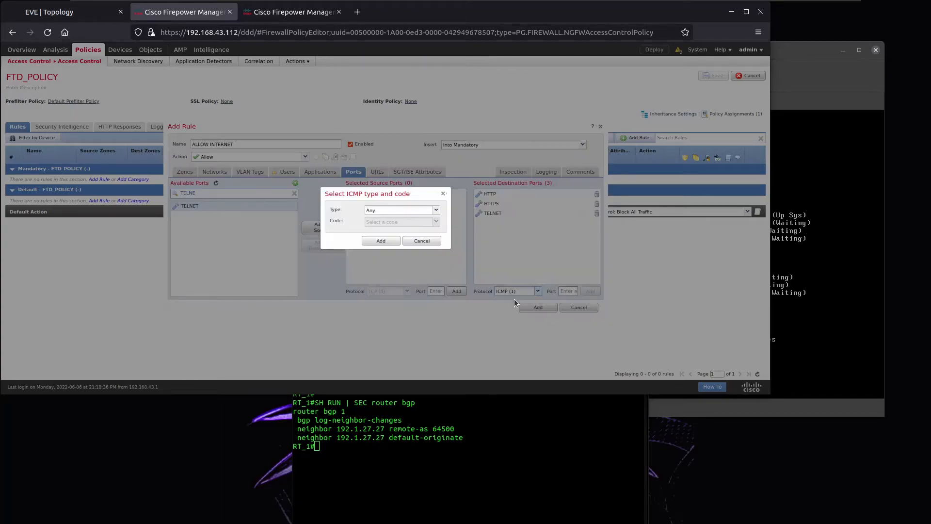
click(381, 241)
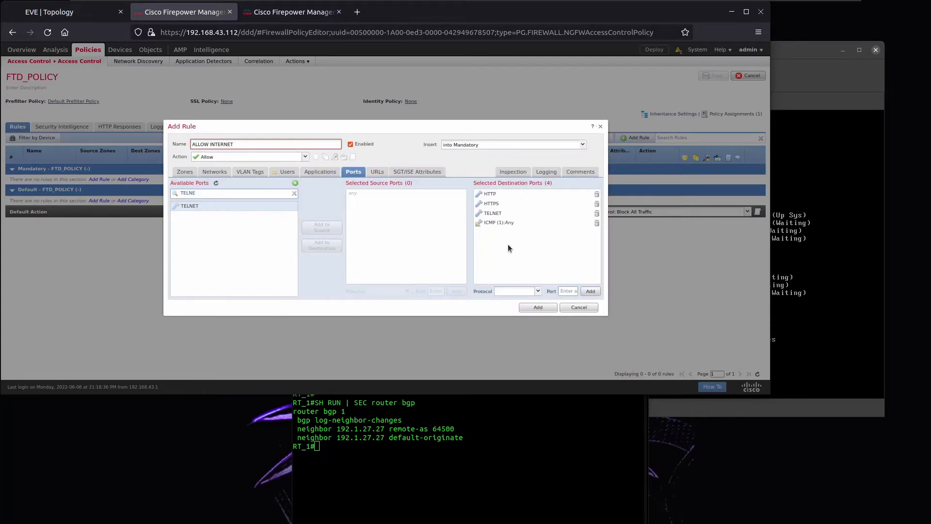
Enable Log at Beginning of Connection and add the rule to FTD_POLICY.
click(545, 173)
click(210, 191)
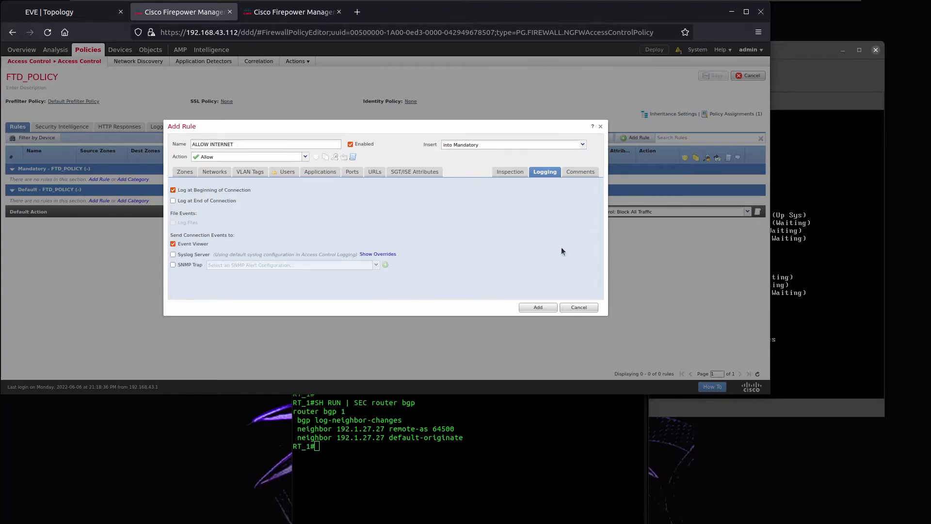
click(538, 307)
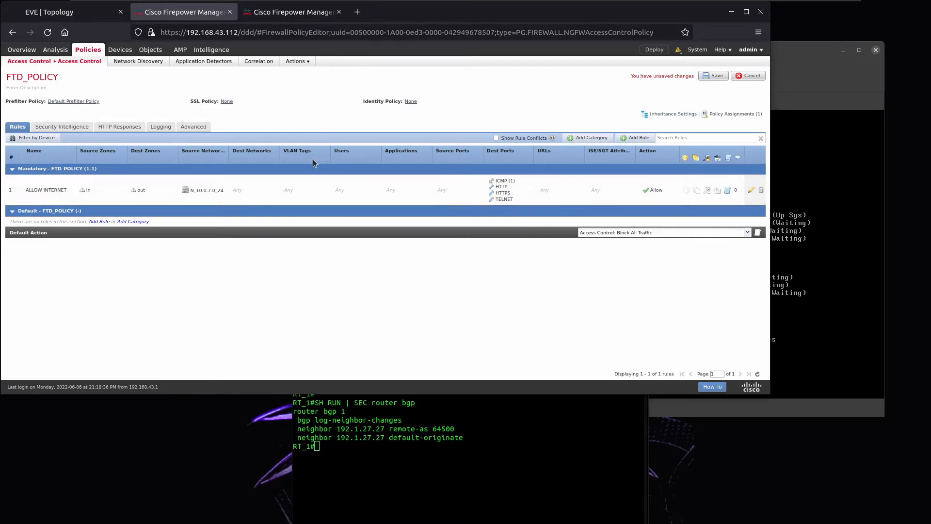
Save FTD_POLICY, deploy it to FTD_HQ, and return to the EVE topology.
click(710, 76)
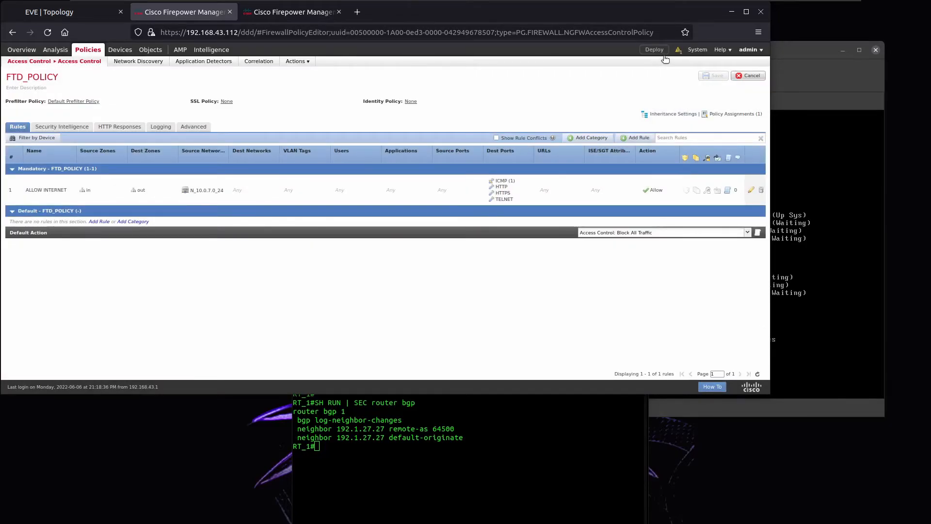
click(654, 50)
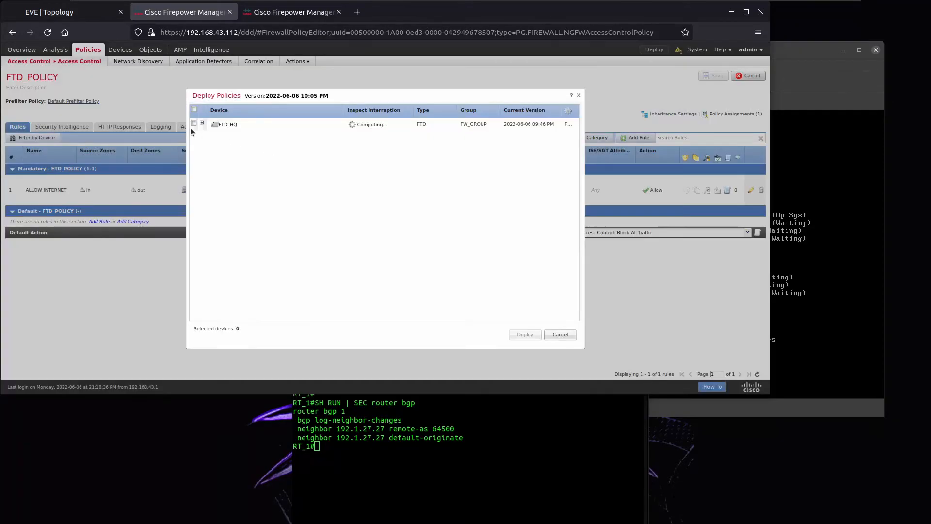
click(194, 124)
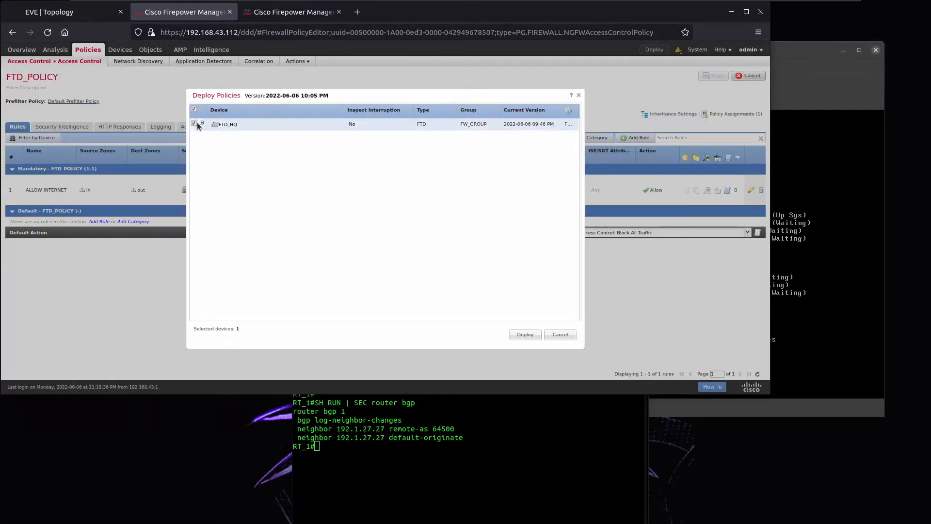
click(202, 124)
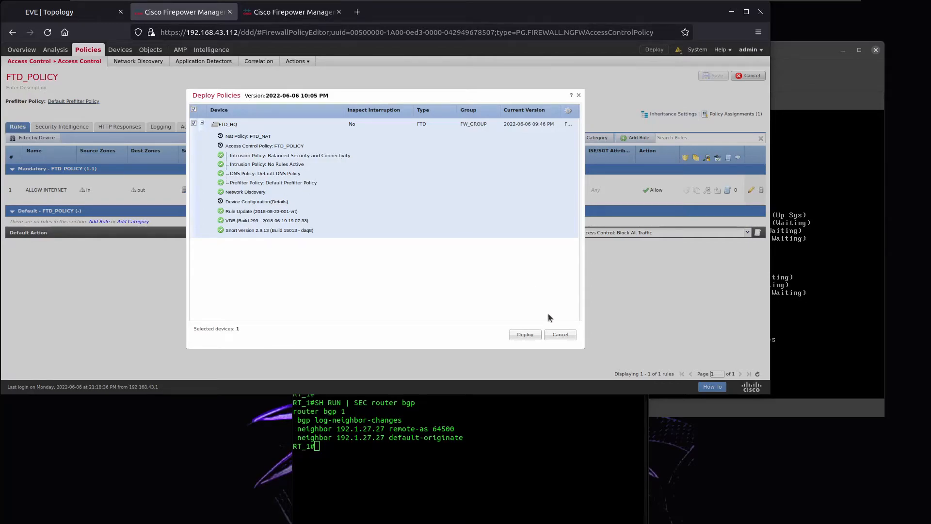
click(528, 334)
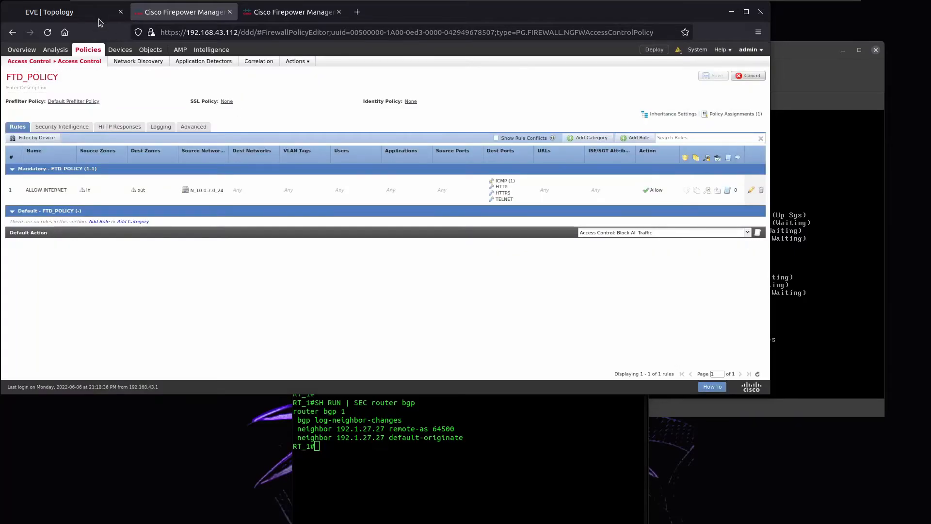
click(43, 12)
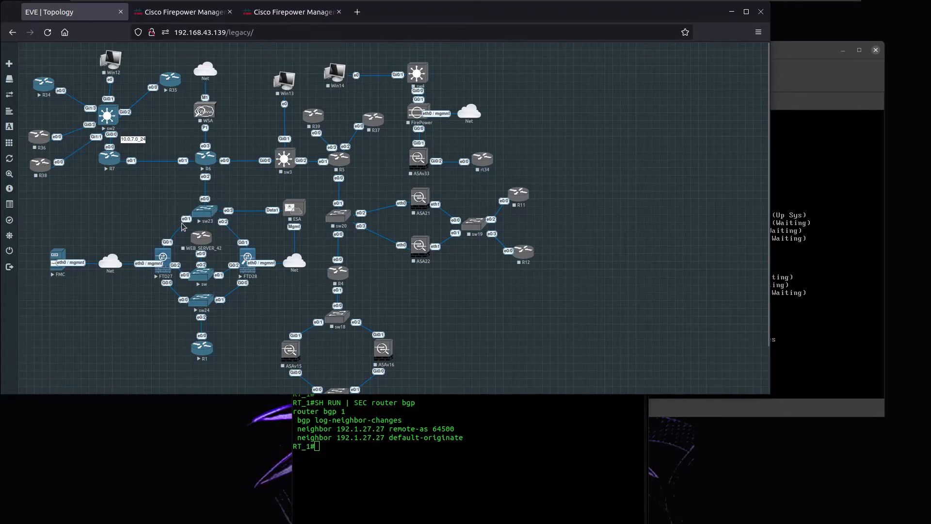
Open and arrange the sw23 console, checking the FTD_HQ deployment task status.
click(206, 213)
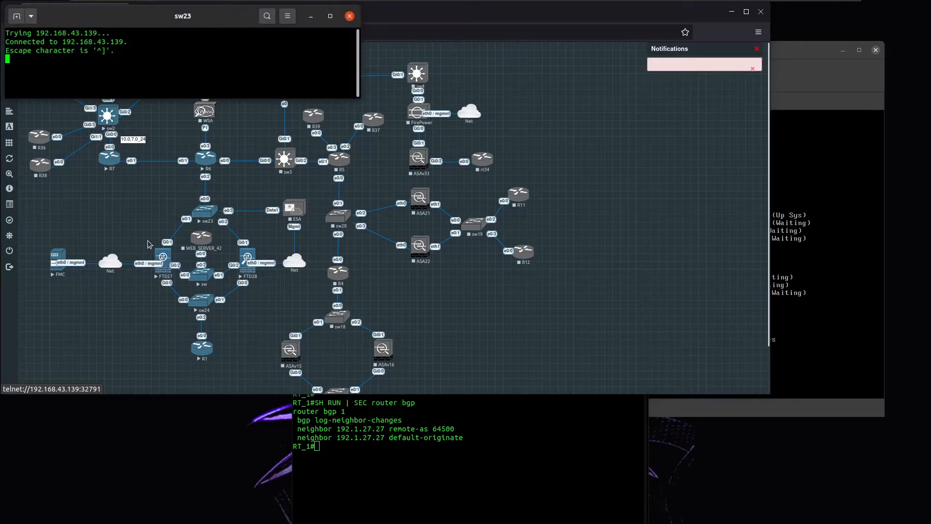
drag(205, 19, 586, 249)
drag(709, 330, 709, 400)
drag(574, 252, 713, 354)
click(293, 18)
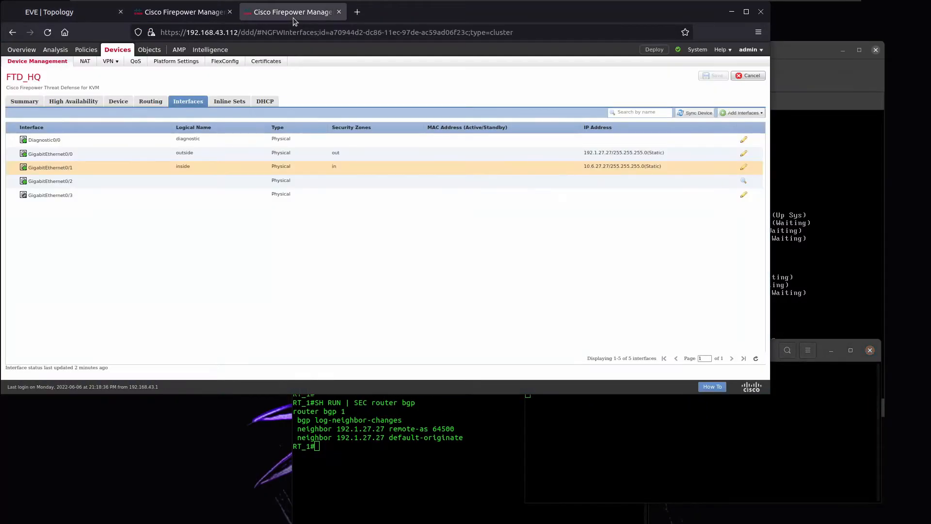
click(677, 49)
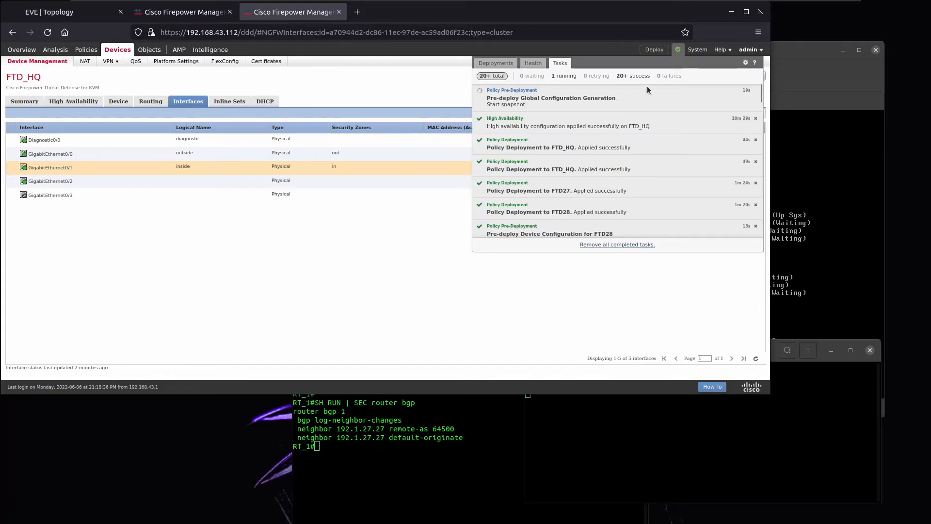
click(799, 385)
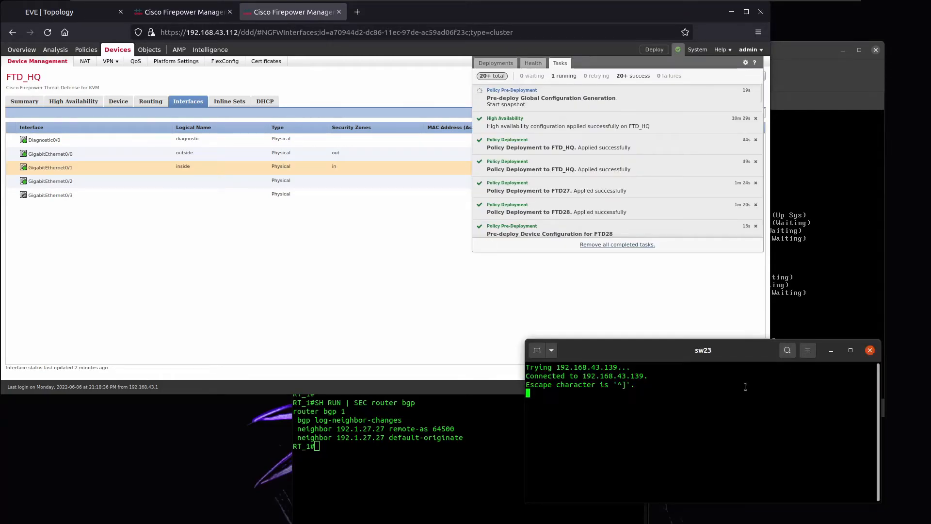
Enter privileged mode on sw23 and show the Ethernet0/1 and Ethernet0/2 running configs.
key(Return)
text(EN)
key(Return)
key(Return)
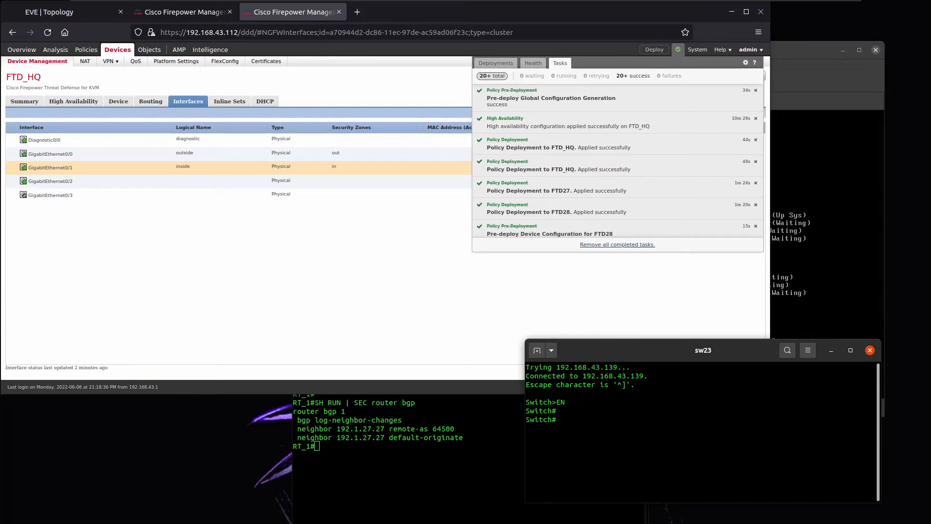
text(sh run int e0/1)
key(Return)
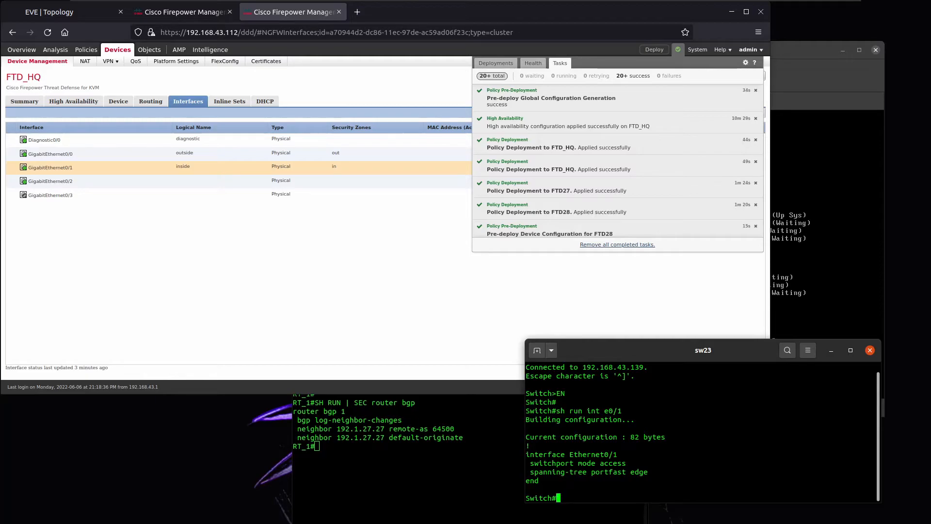
key(Up)
key(BackSpace)
text(2)
key(Return)
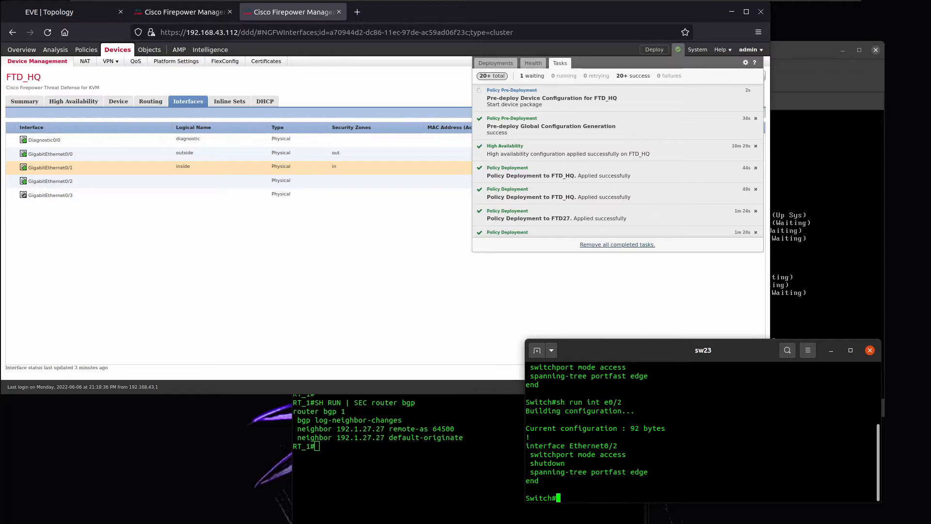
Bring up Ethernet0/2 with no shut and confirm it is forwarding in spanning tree.
text(int e0/2)
key(Return)
text(conf t)
key(Return)
text(int e0/2)
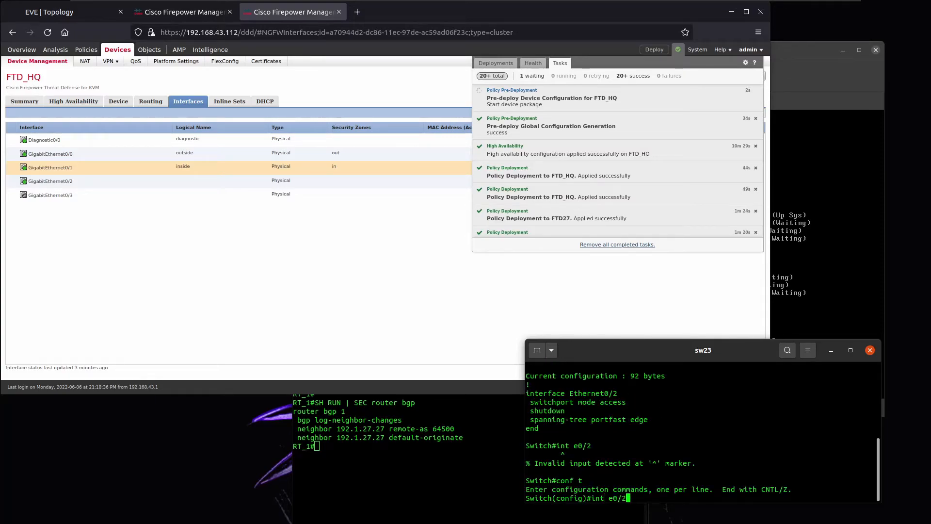
key(Return)
text(no shut)
key(Return)
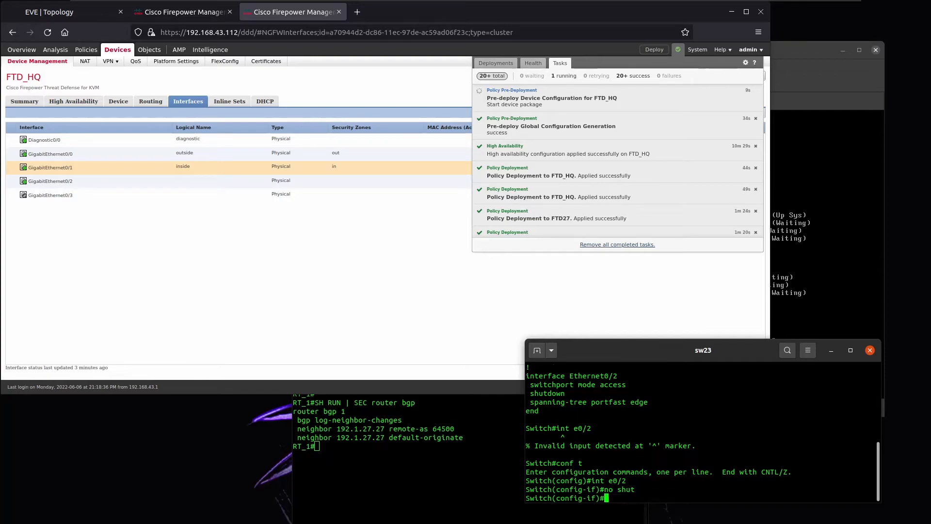
text(exit)
key(Return)
text(do sh span int e0/2)
key(Return)
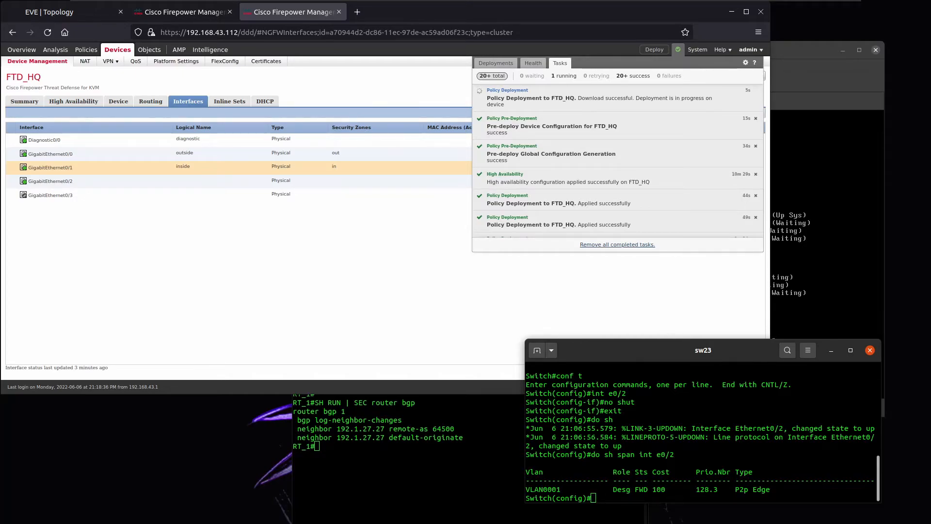
click(838, 193)
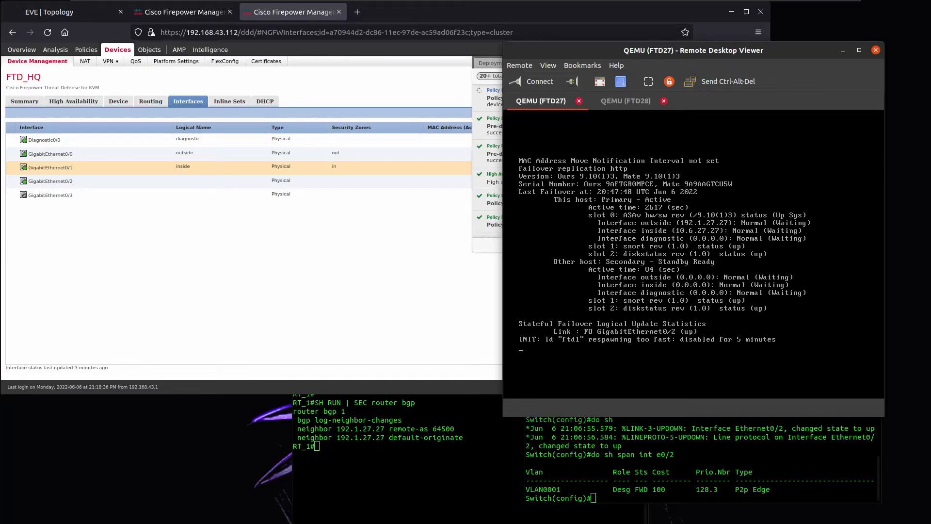
Run show failover on FTD27 to confirm Primary - Active with a Standby Ready peer.
key(Return)
key(Return)
key(Return)
key(Return)
key(Return)
key(Return)
key(Return)
key(Return)
key(Return)
key(Return)
key(Return)
key(Return)
key(Return)
key(Return)
key(Return)
key(Return)
key(Return)
key(Return)
key(Return)
key(Return)
text(show failover)
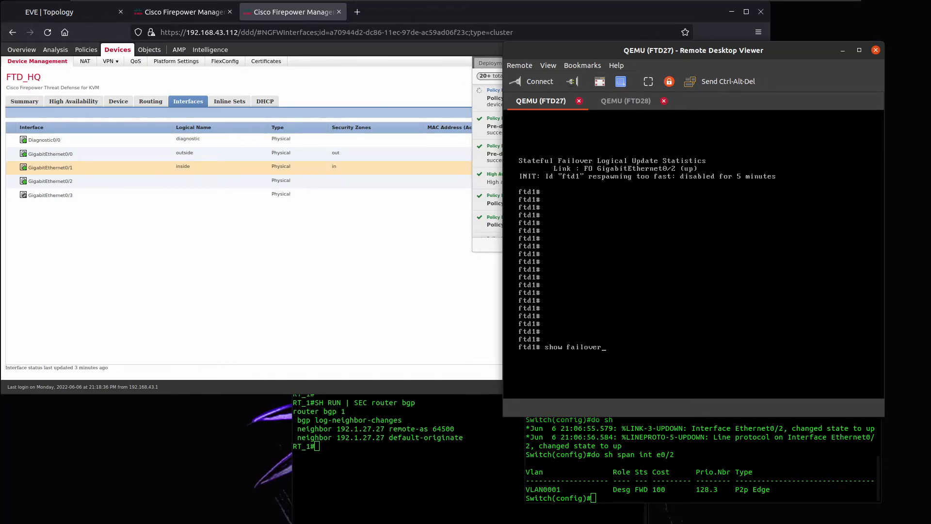
key(Return)
key(Return)
key(Return)
key(Return)
key(Return)
key(Return)
key(Return)
key(Return)
key(Return)
key(Return)
key(Return)
key(Return)
key(Return)
key(Return)
key(Return)
key(Return)
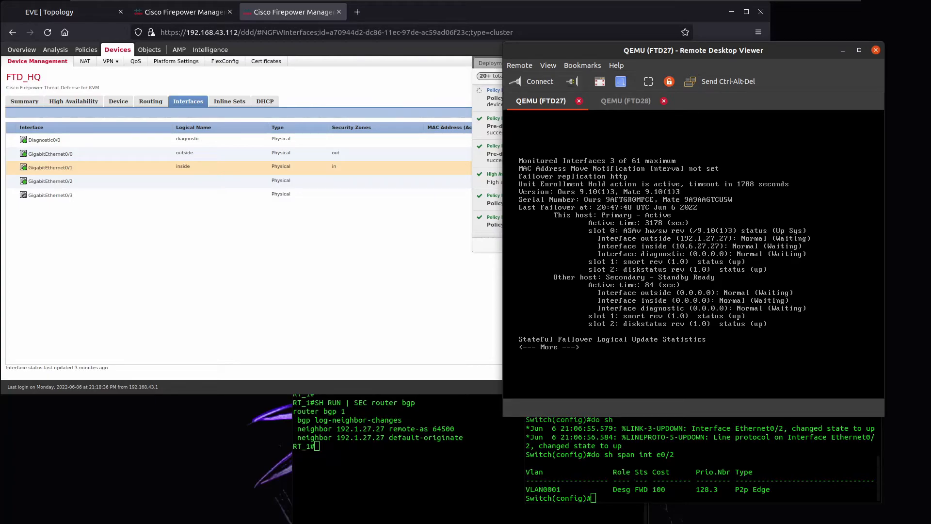
key(q)
Review the Firepower task list and FTD27 console, then switch to the EVE topology map.
click(481, 245)
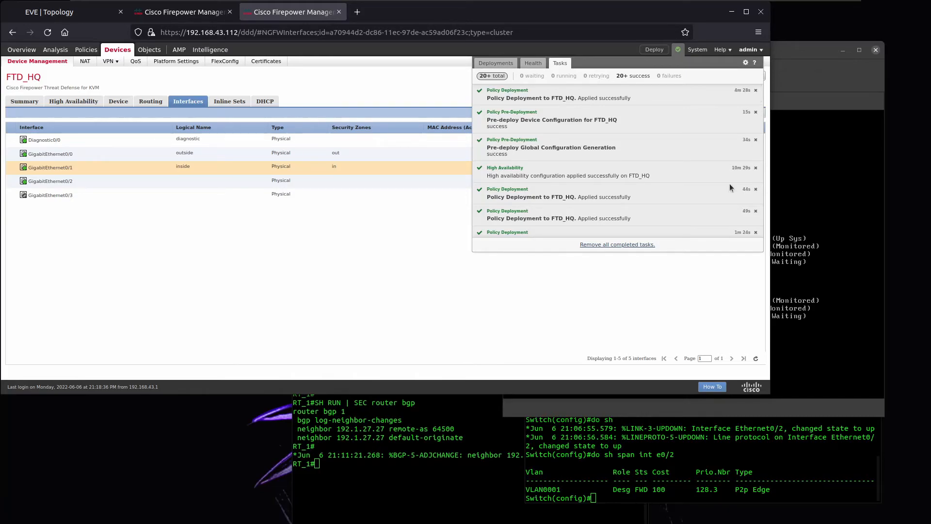
click(800, 74)
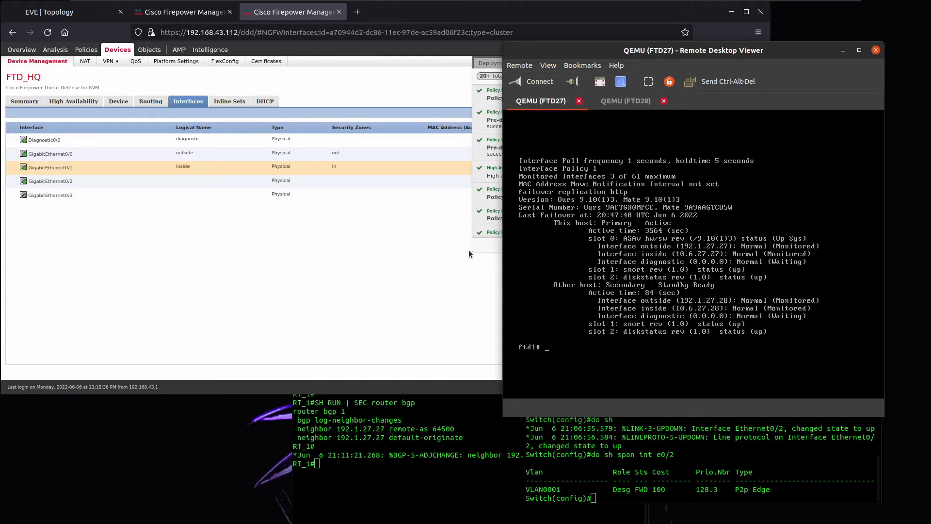
click(447, 267)
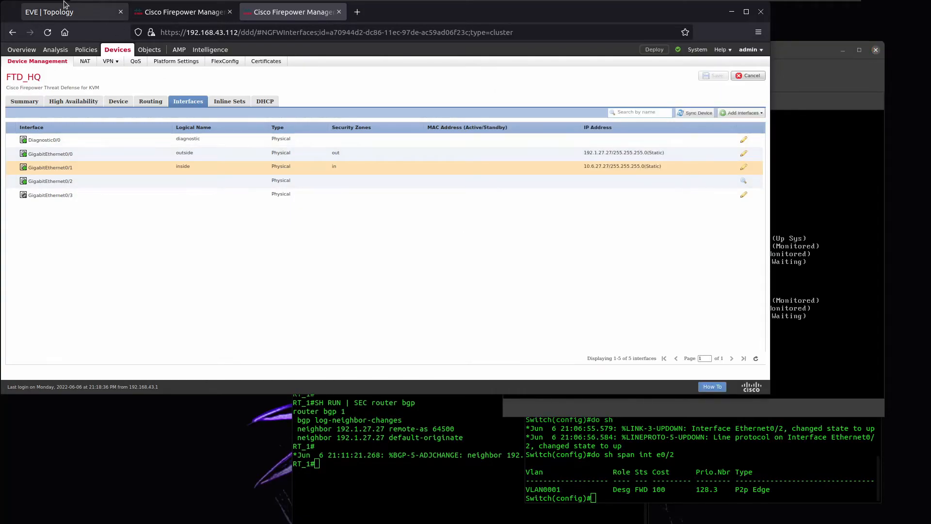
click(67, 11)
Open consoles to routers R34 and R35 from the topology map.
click(43, 85)
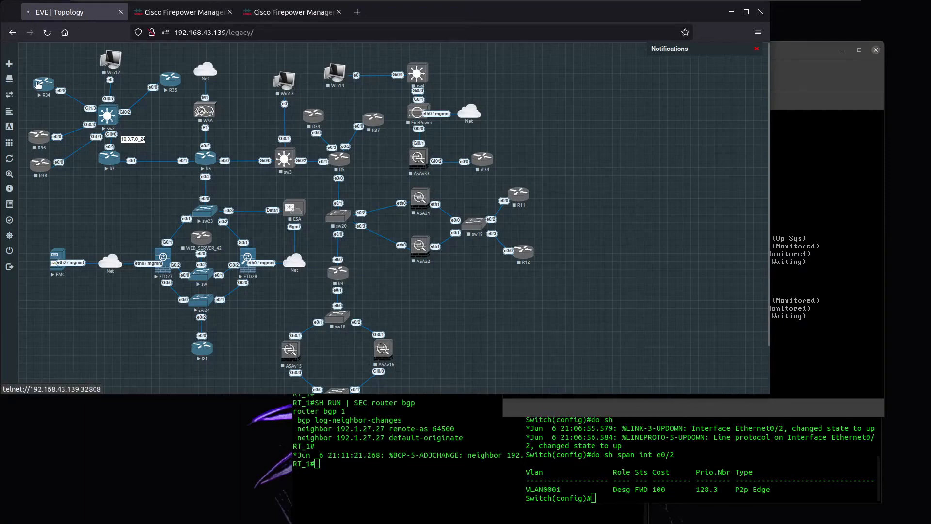
drag(204, 63, 329, 382)
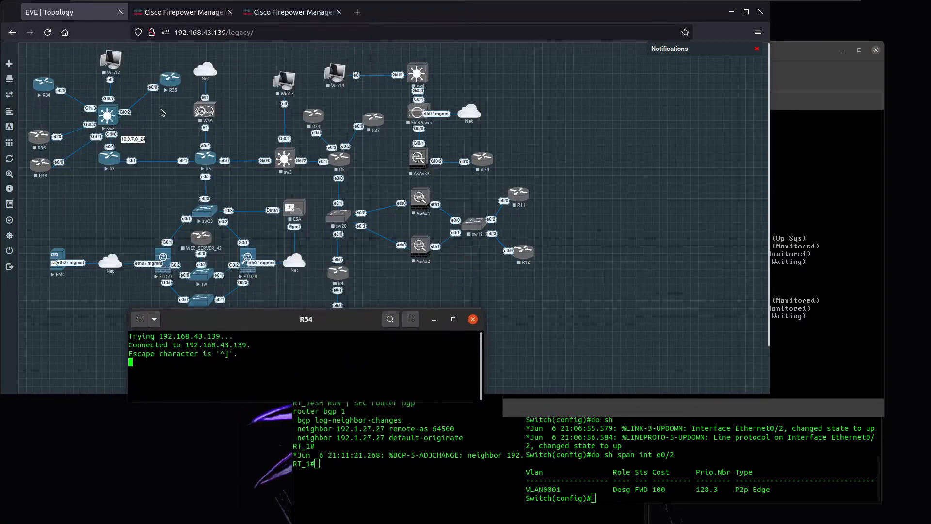
click(169, 81)
drag(164, 15, 538, 227)
drag(241, 391, 520, 350)
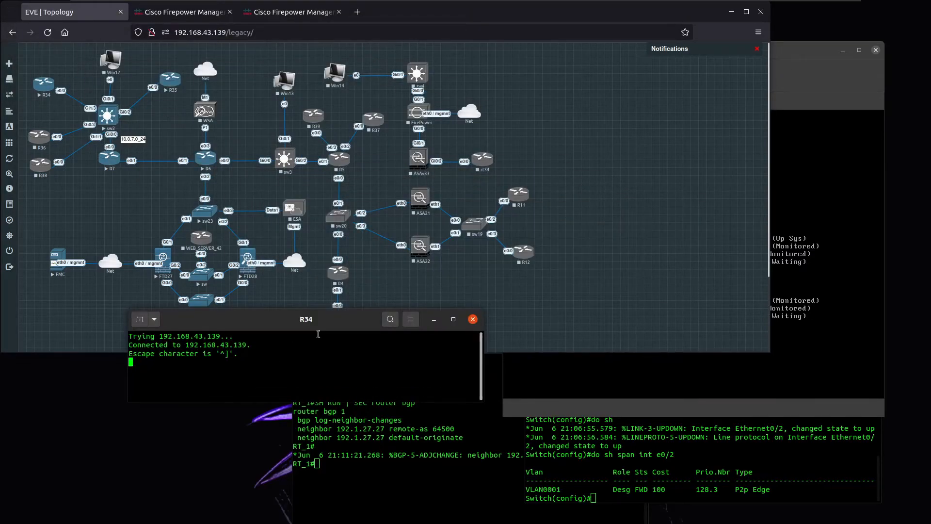
Arrange the R34, R35 and topology windows so both router consoles are visible.
click(526, 346)
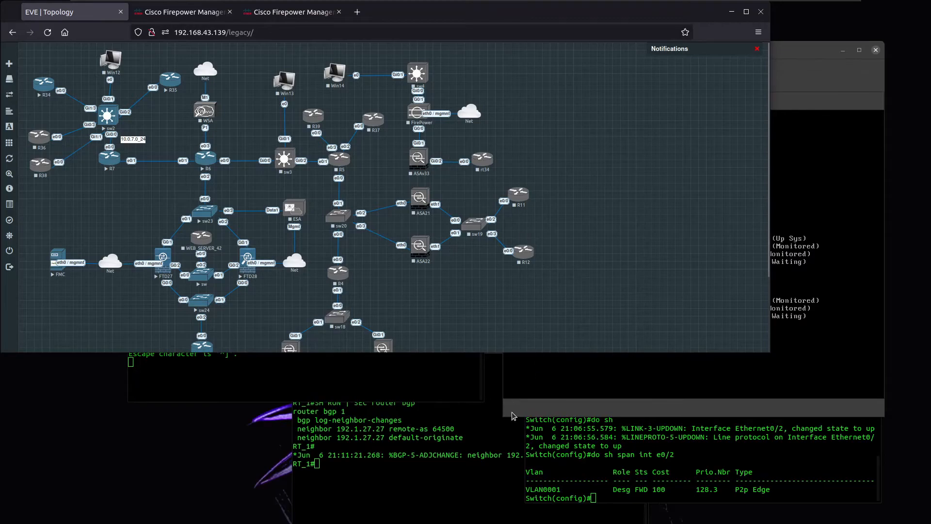
click(513, 415)
drag(681, 11, 597, 232)
click(468, 214)
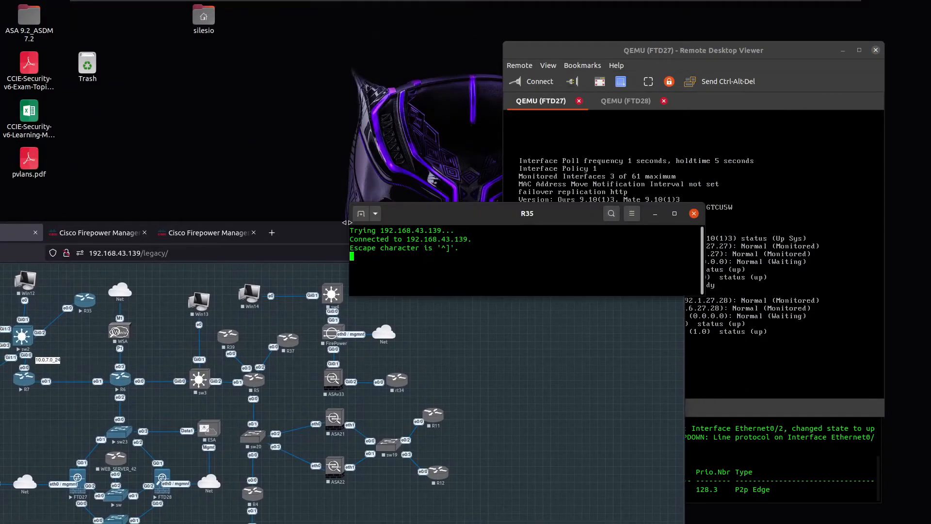
drag(407, 225, 524, 277)
drag(434, 237, 464, 16)
drag(732, 347, 733, 454)
click(417, 377)
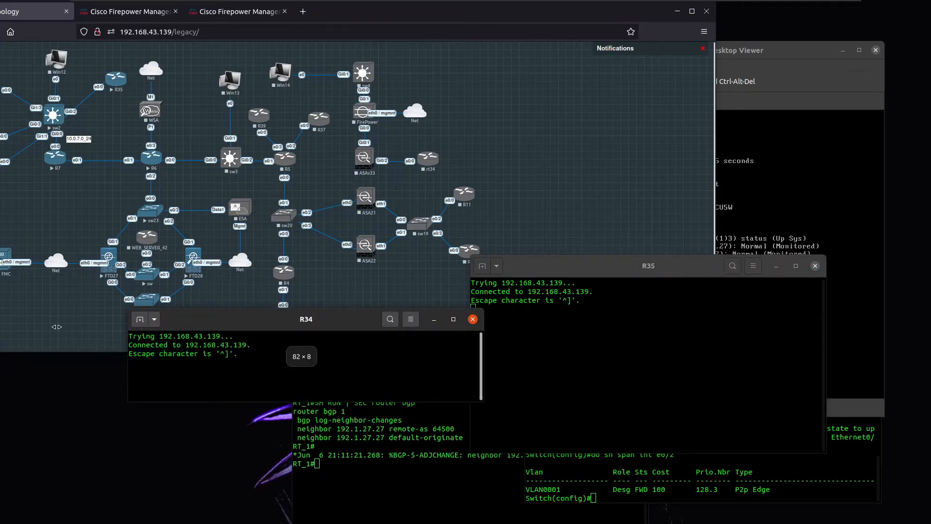
drag(129, 347, 10, 348)
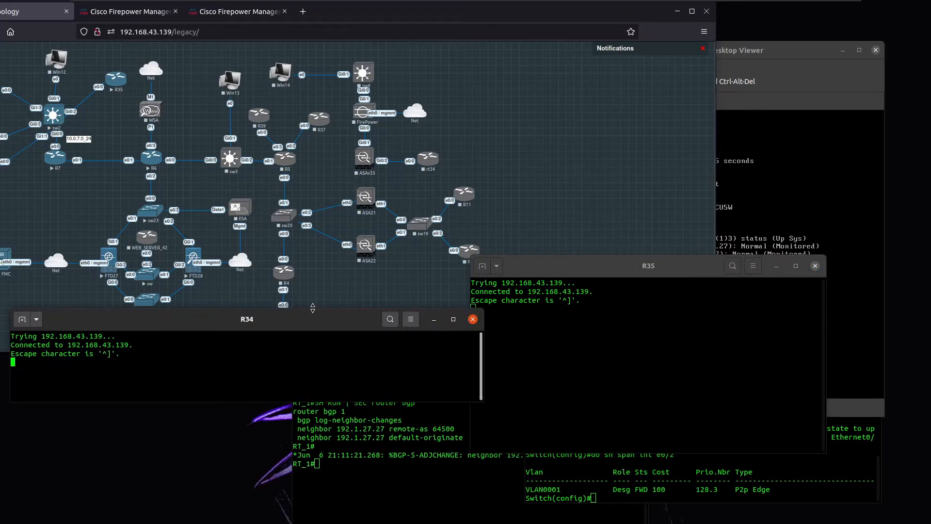
drag(312, 307, 313, 239)
drag(470, 324, 362, 325)
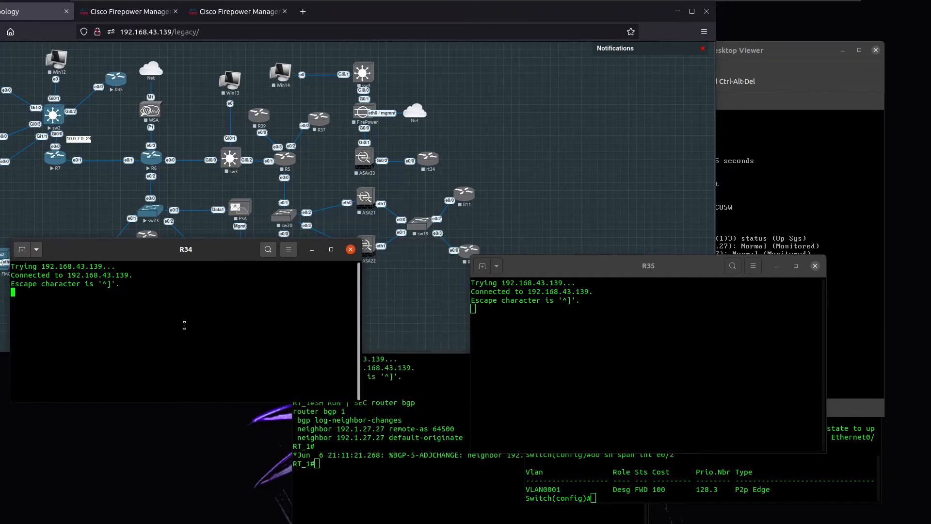
Telnet from R34 to 1.1.1.1 and confirm the session arrives from 192.1.27.27.
key(Return)
key(Return)
key(Return)
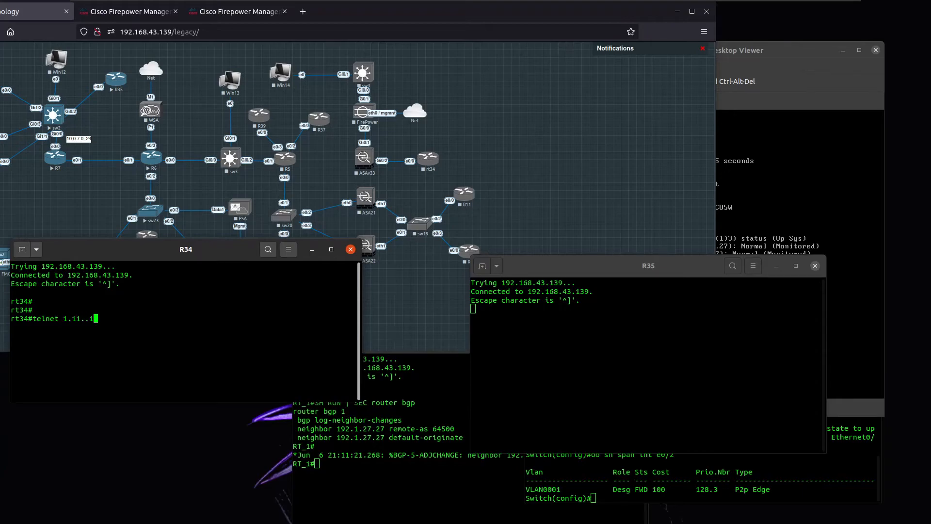
text(telnet 1.1.1.1)
key(Return)
key(Return)
key(Return)
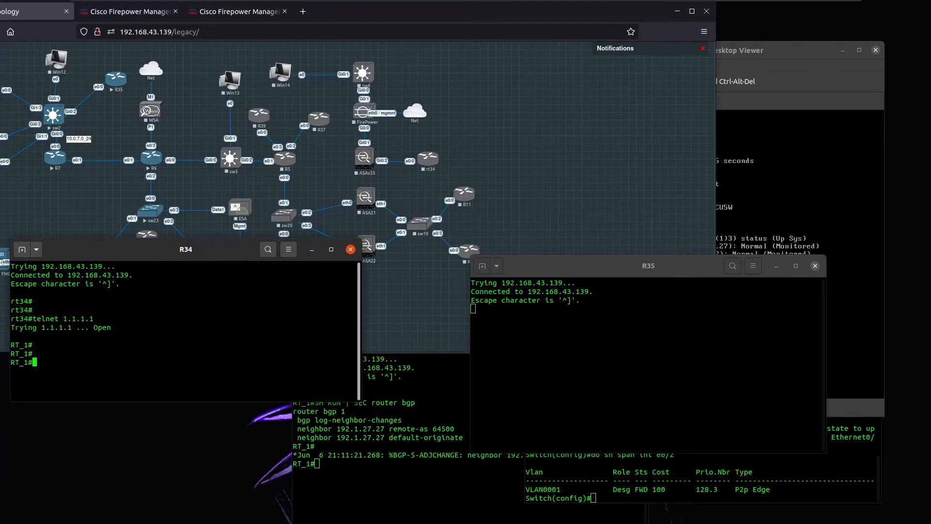
text(who)
key(Return)
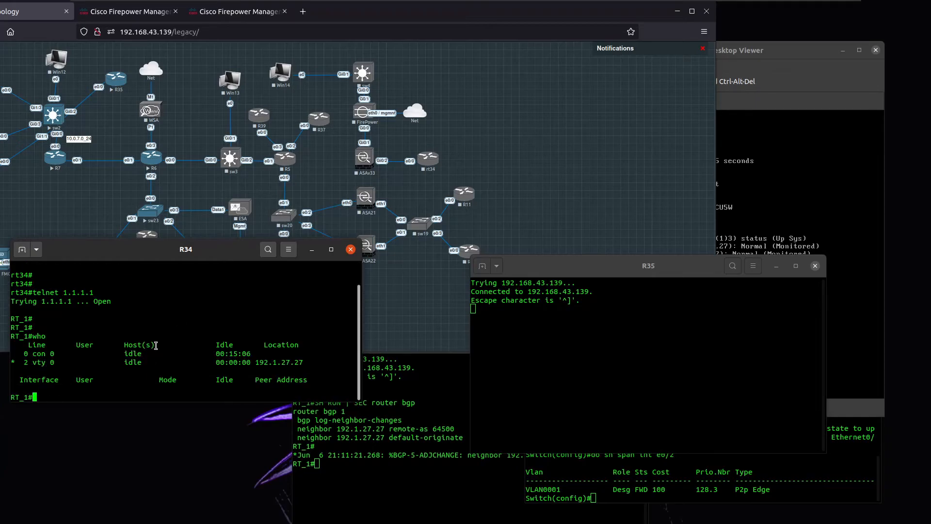
drag(306, 369, 68, 368)
drag(259, 362, 311, 365)
Ping 1.1.1.1 from R35 with 100% success.
click(509, 324)
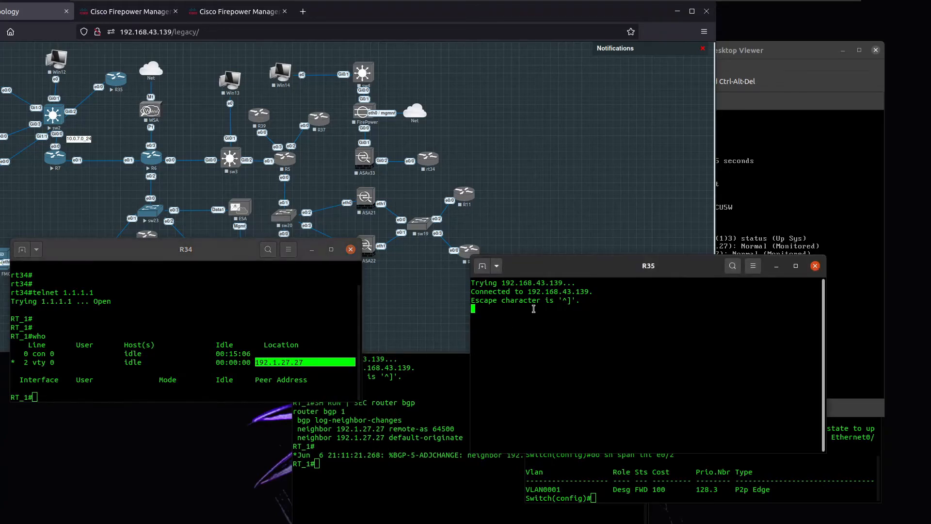
key(Return)
key(Return)
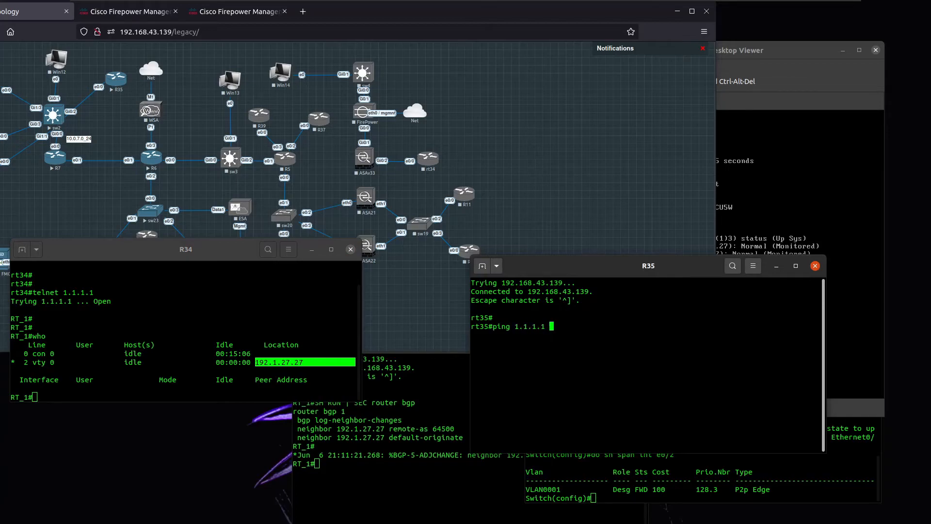
text(ping 1.1.1.1 r)
key(BackSpace)
key(BackSpace)
key(Return)
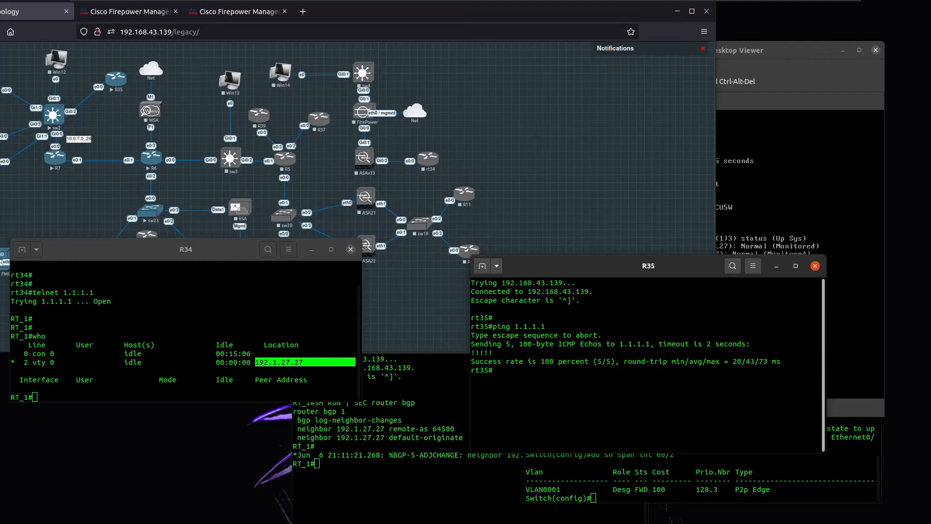
Start a continuous ping to 1.1.1.1 from R35 (repeat 1000000, timeout 1).
click(584, 467)
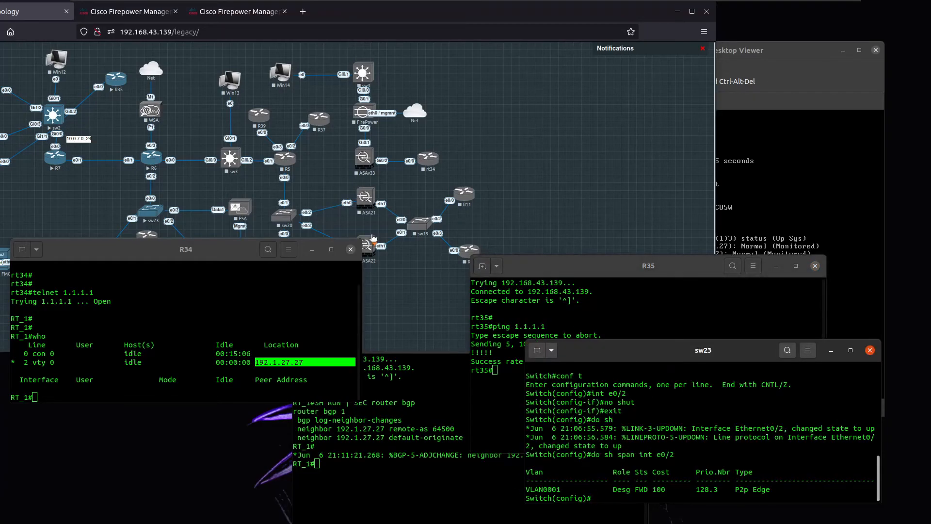
click(70, 199)
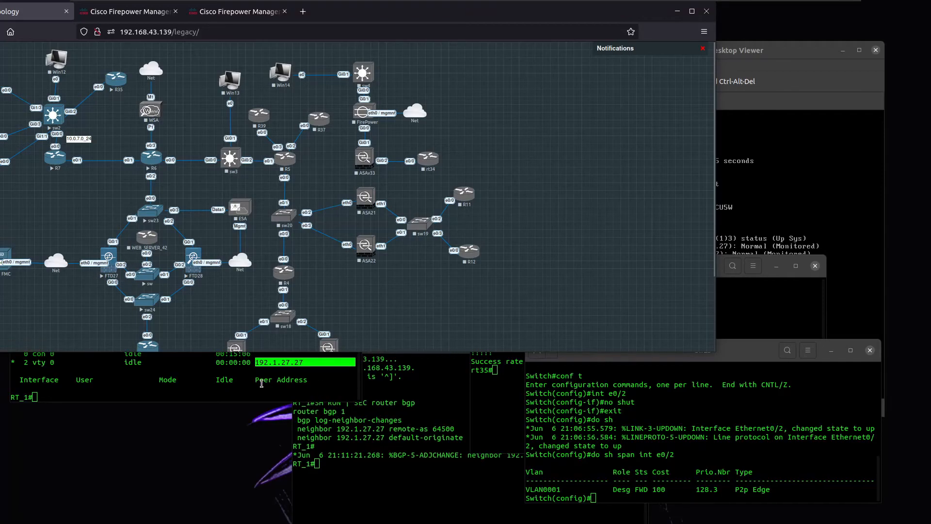
click(246, 378)
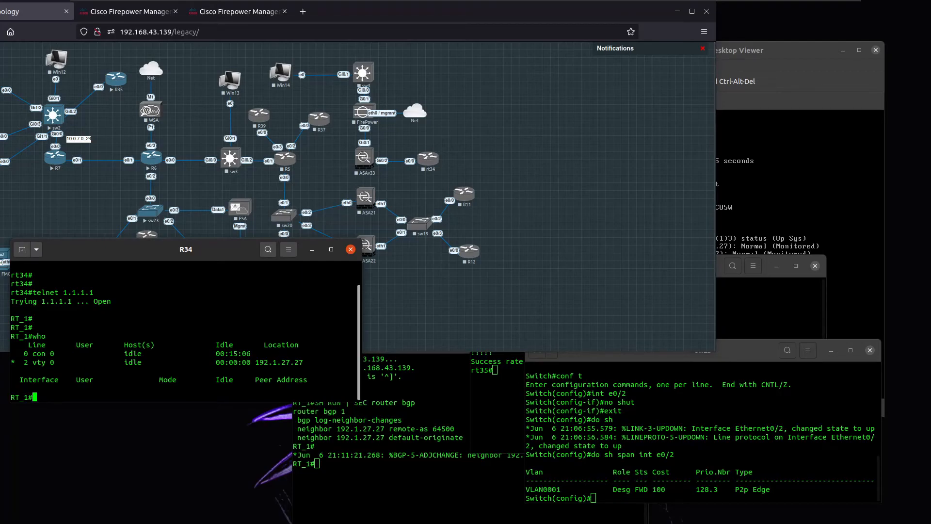
key(Return)
key(Return)
key(Return)
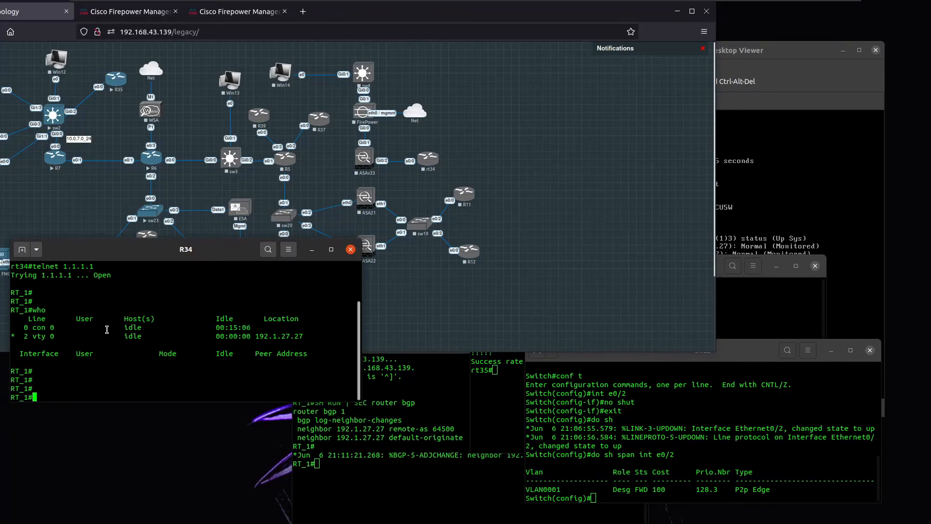
click(488, 380)
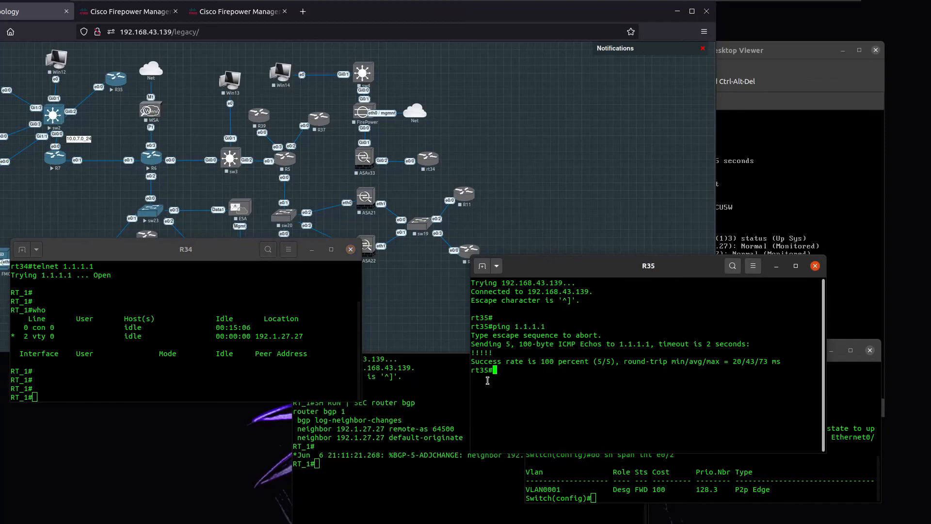
key(Up)
key(Return)
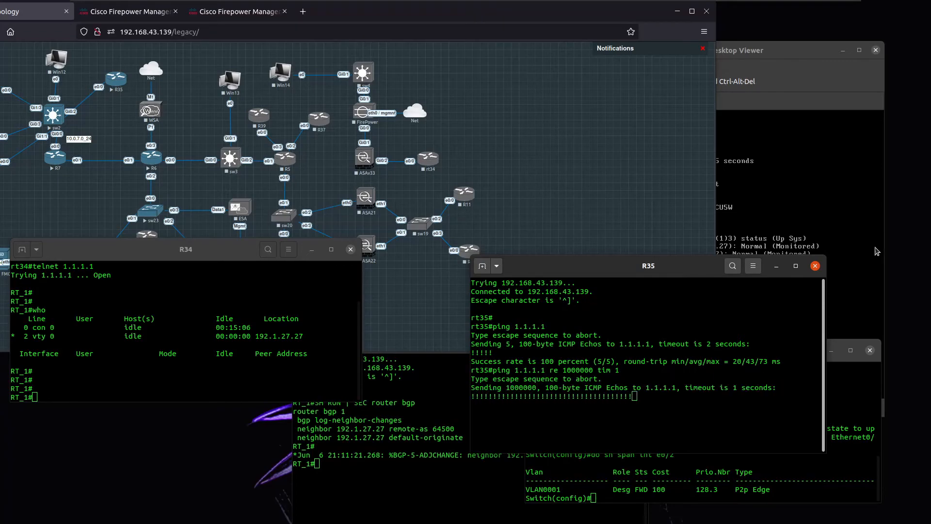
Shut down interface Ethernet0/1 on sw23 and bring up the FTD28 console.
click(864, 421)
text(int e0/1)
key(Return)
text(shut)
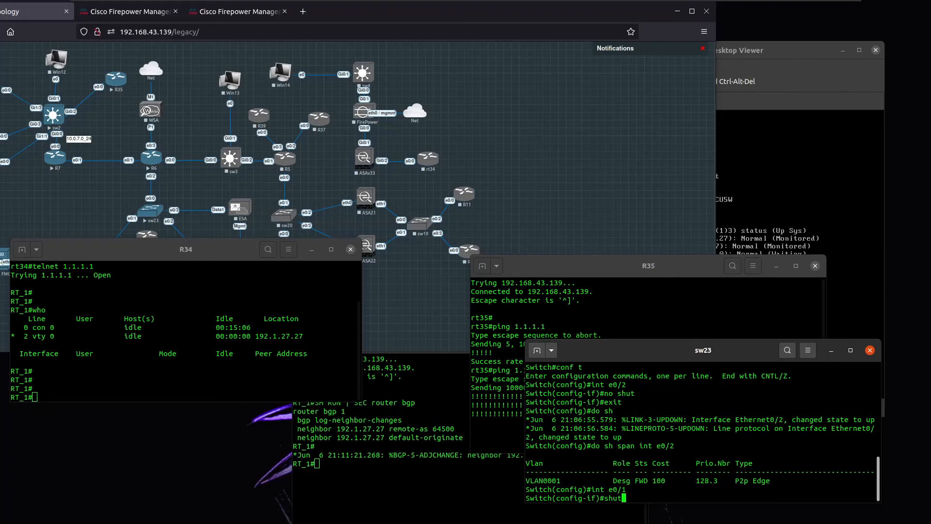
drag(636, 347, 178, 360)
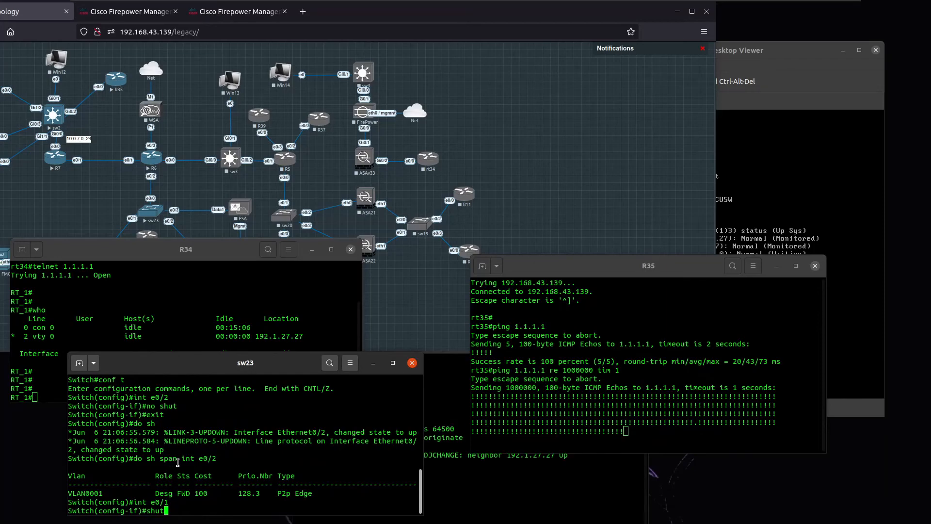
key(Return)
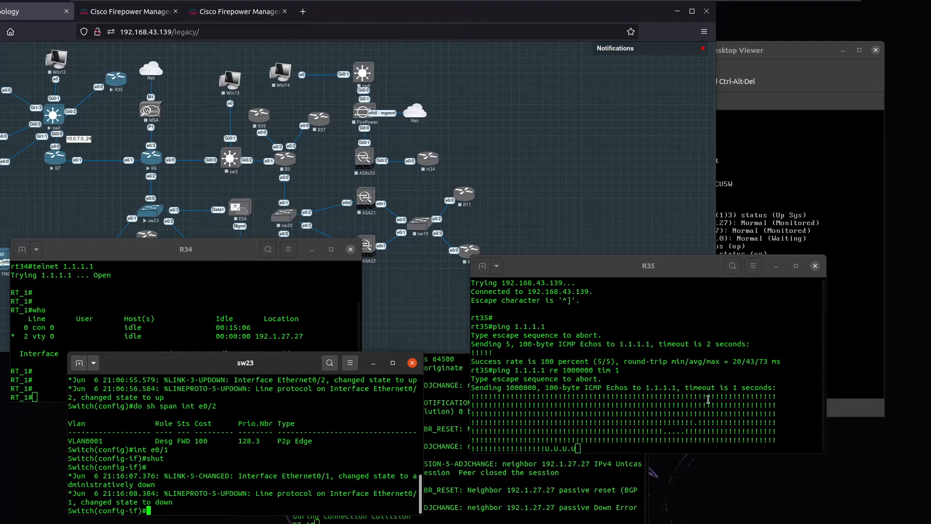
click(775, 103)
click(629, 104)
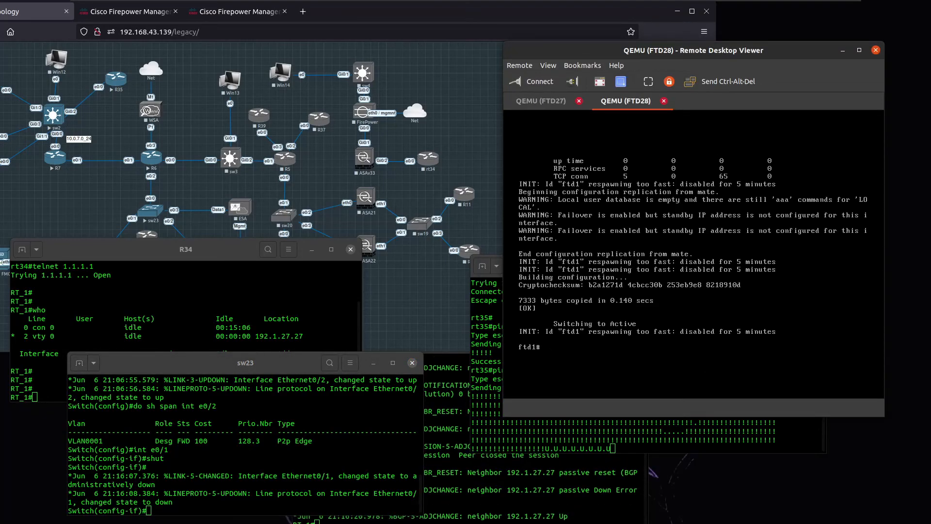
Run sho failover on FTD28 and page through output showing Secondary - Active, peer Failed.
key(Return)
key(Return)
key(Return)
key(Return)
key(Return)
key(Return)
key(Return)
key(Return)
key(Return)
key(Return)
key(Return)
key(Return)
key(Return)
key(Return)
key(Return)
key(Return)
key(Return)
key(Return)
key(Return)
key(Return)
text(sho failover)
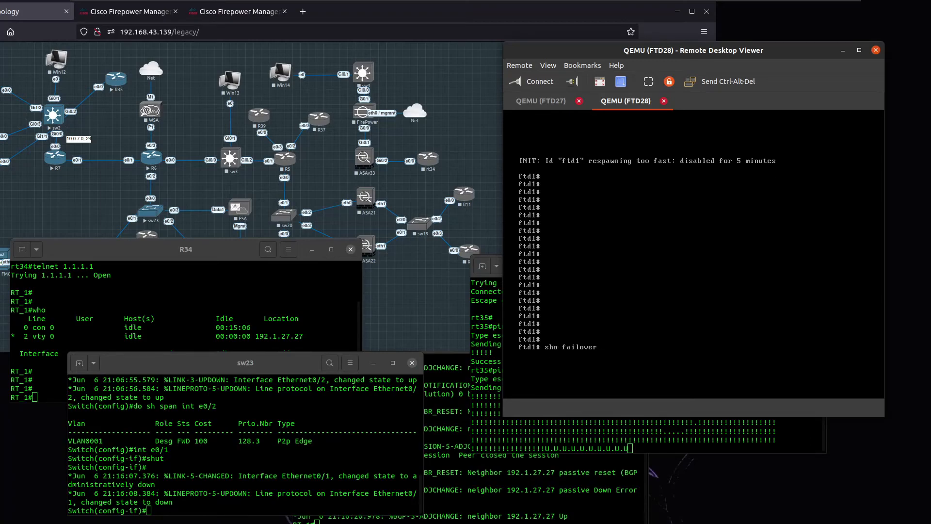
key(Return)
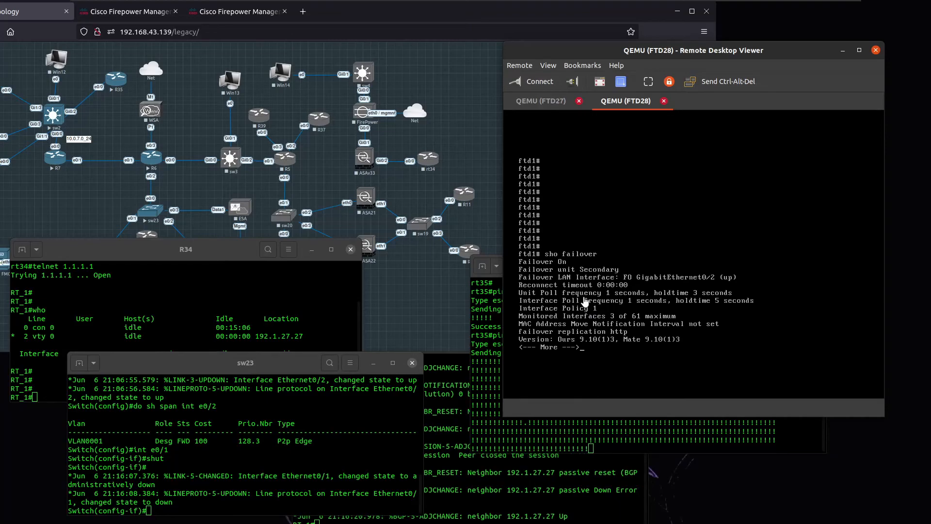
key(Return)
key(Return)
key(Return)
key(Return)
key(Return)
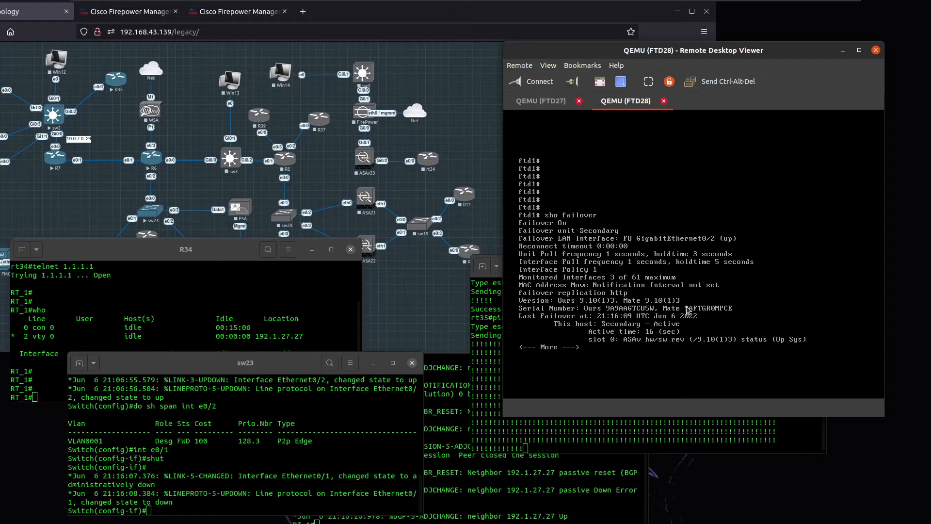
key(Return)
key(Return)
key(Return)
key(Return)
key(Return)
key(Return)
key(Return)
key(Return)
key(Return)
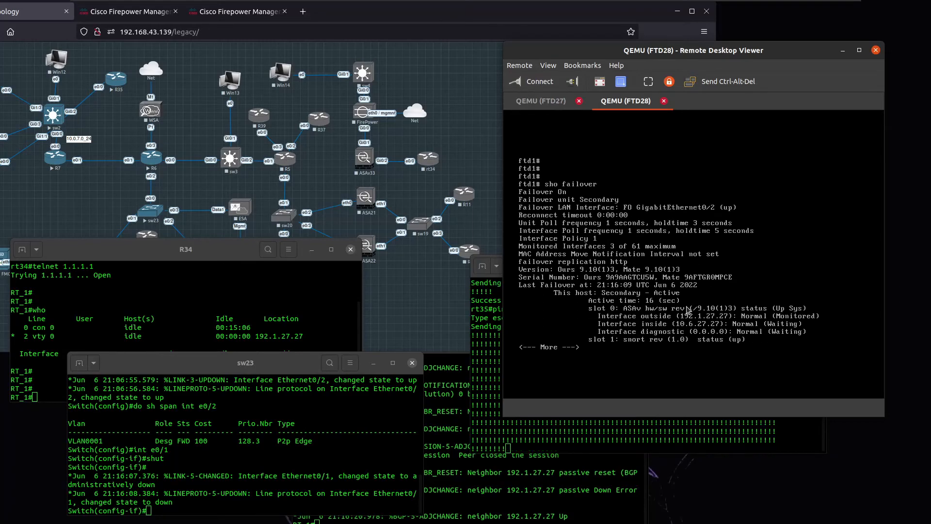
key(Return)
key(Return)
key(Return)
key(Return)
key(Return)
key(Return)
key(Return)
key(Return)
key(Return)
key(Return)
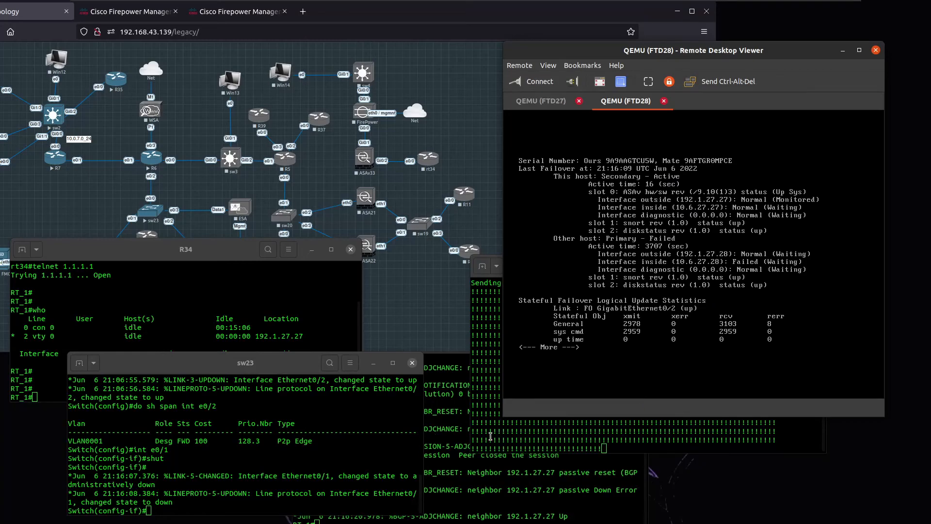
Check R35's recovered ping and refresh the R34 console prompts.
click(539, 423)
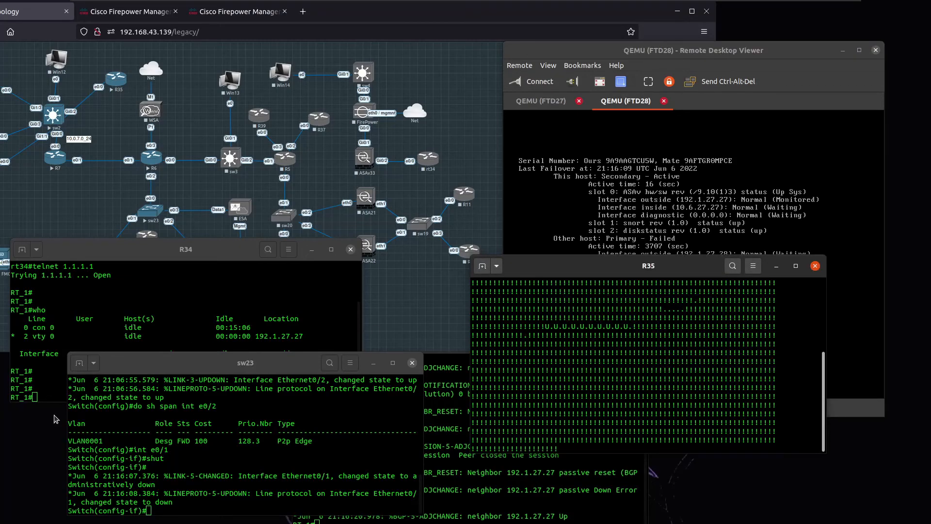
click(14, 343)
key(Return)
key(Return)
key(Return)
key(Return)
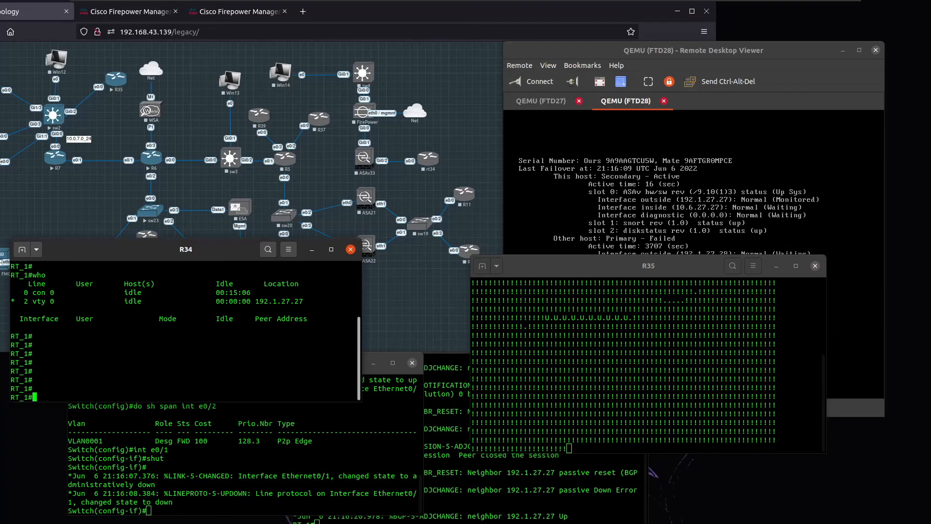
key(Return)
key(Return)
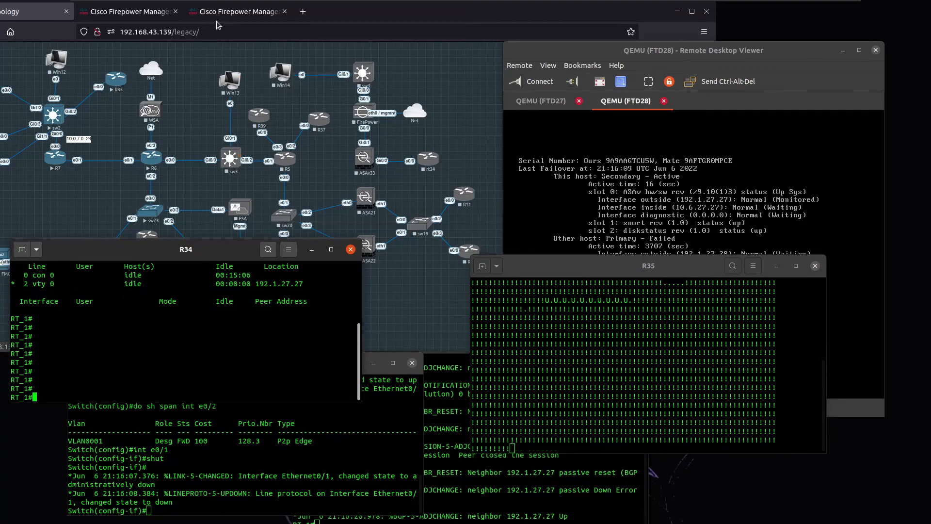
Open FTD_HQ's summary in FMC showing FTD27 Failed and FTD28 Active.
click(230, 13)
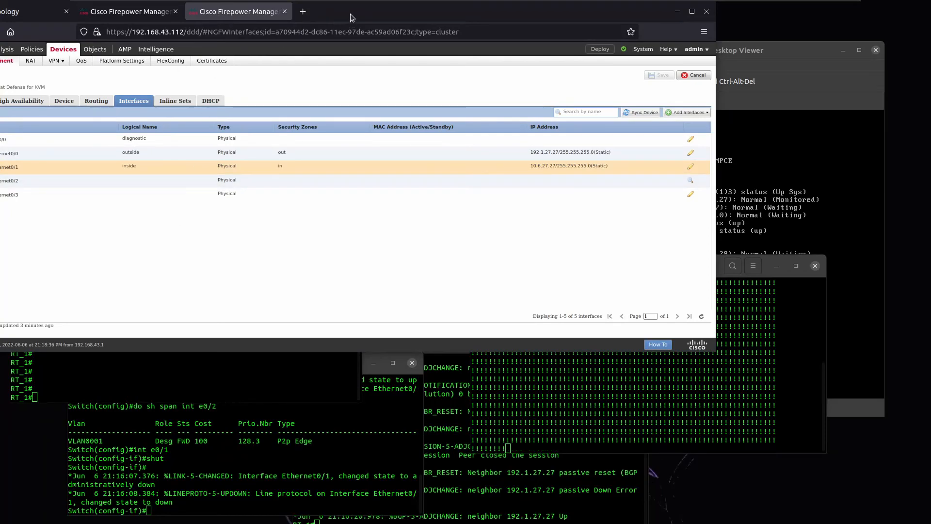
drag(350, 13, 404, 14)
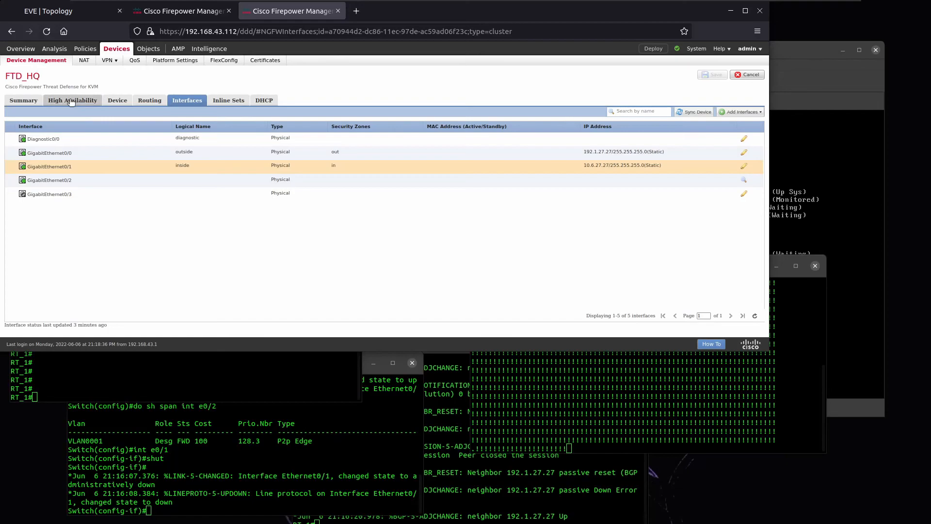
click(32, 101)
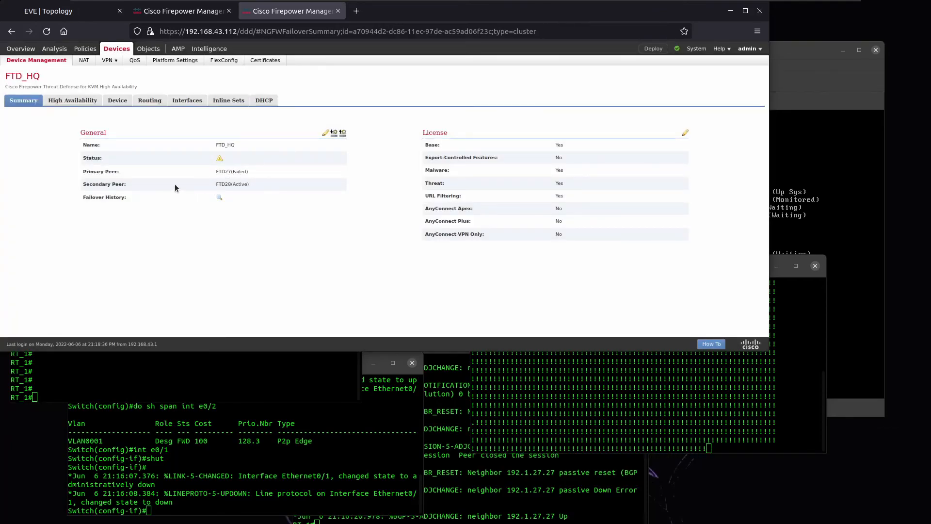
drag(218, 185, 254, 185)
click(228, 172)
Re-enable Ethernet0/1 on sw23 with no shut.
click(785, 220)
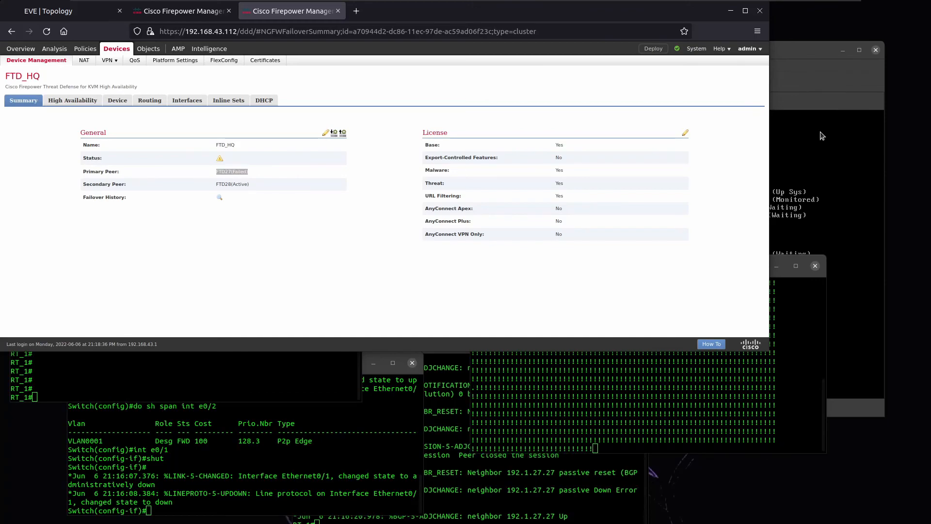
click(803, 101)
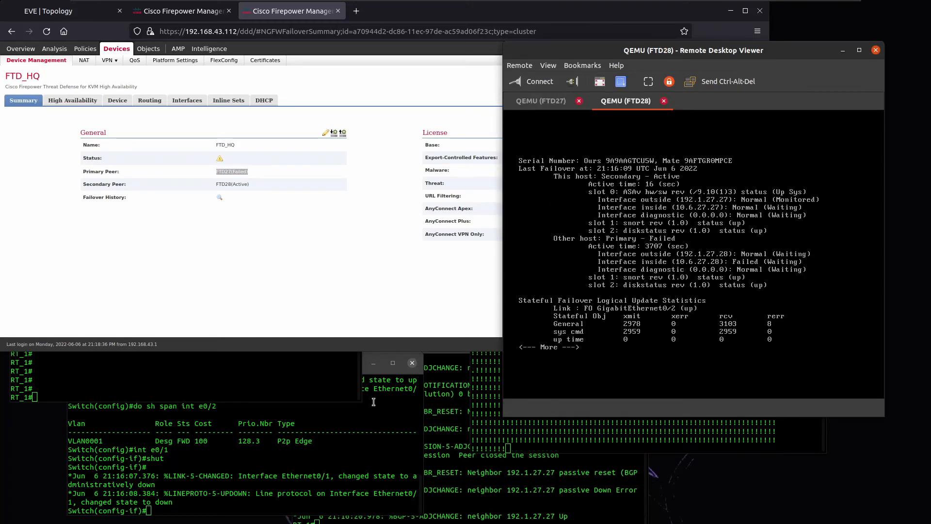
click(279, 460)
text(no shut)
key(Return)
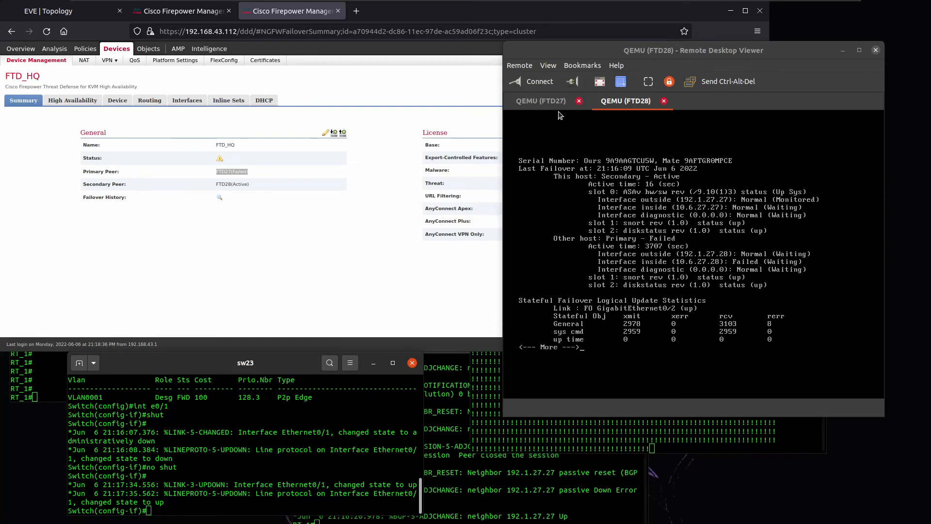
Check FTD27's console state changing to Ok, then view FTD_HQ's High Availability settings in FMC.
click(549, 100)
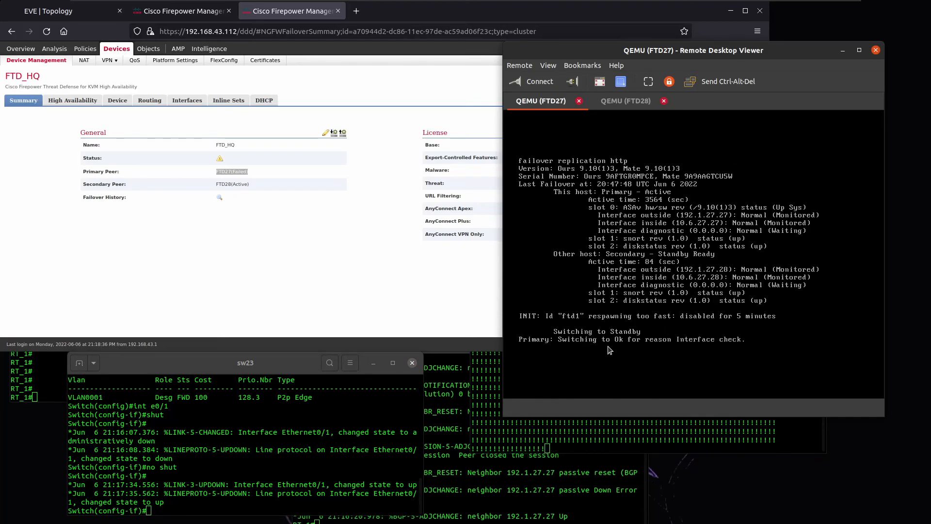
click(318, 252)
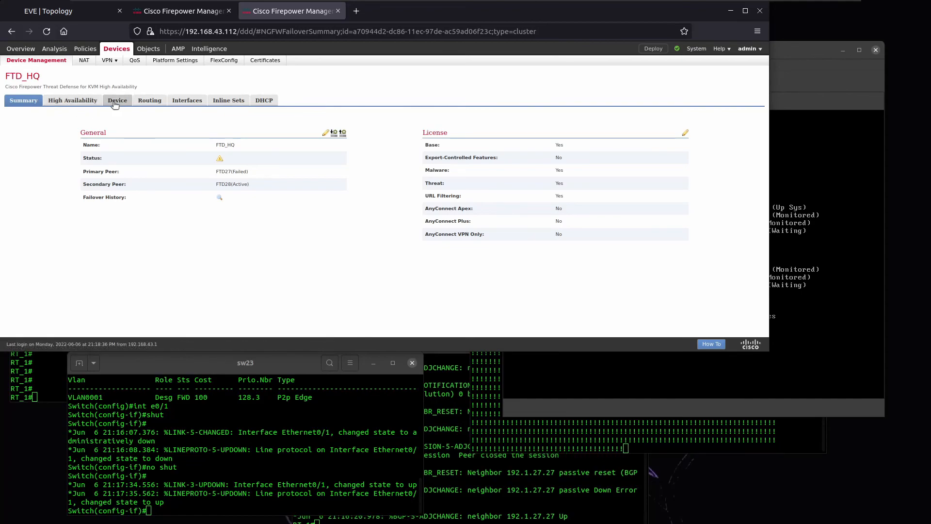
click(75, 100)
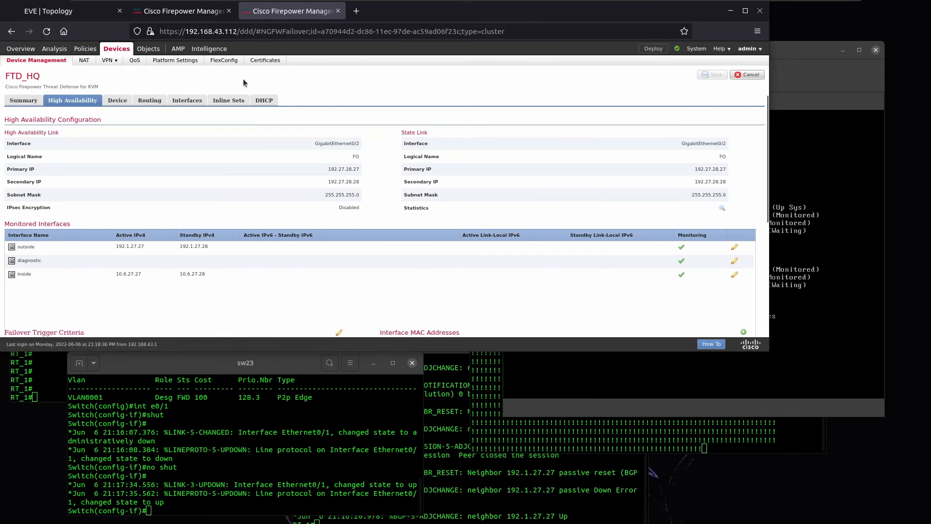
Switch FTD_HQ's active peer to FTD27 from Device Management and confirm.
click(37, 60)
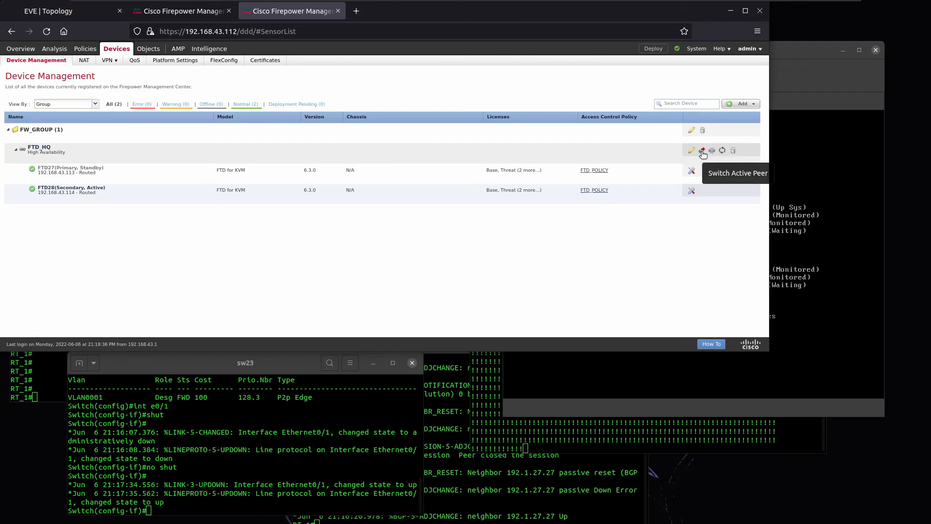
click(702, 152)
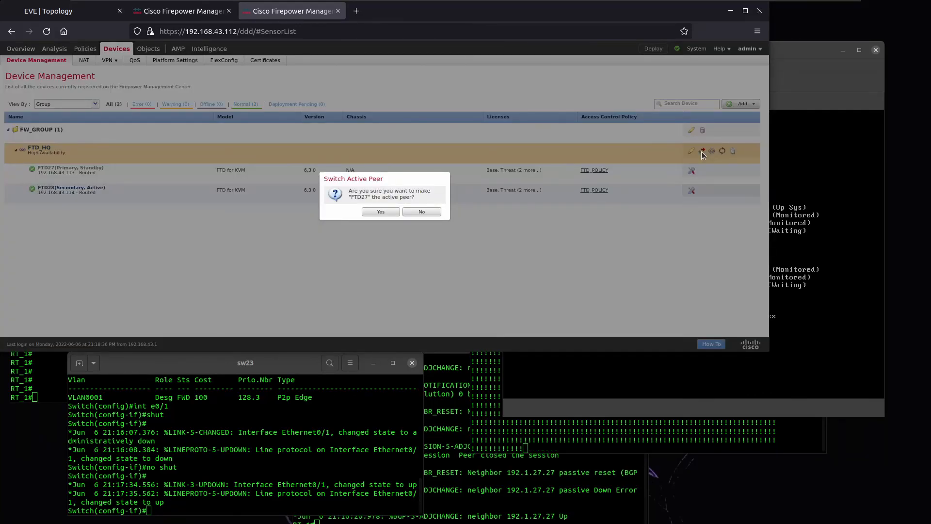
drag(432, 191, 346, 191)
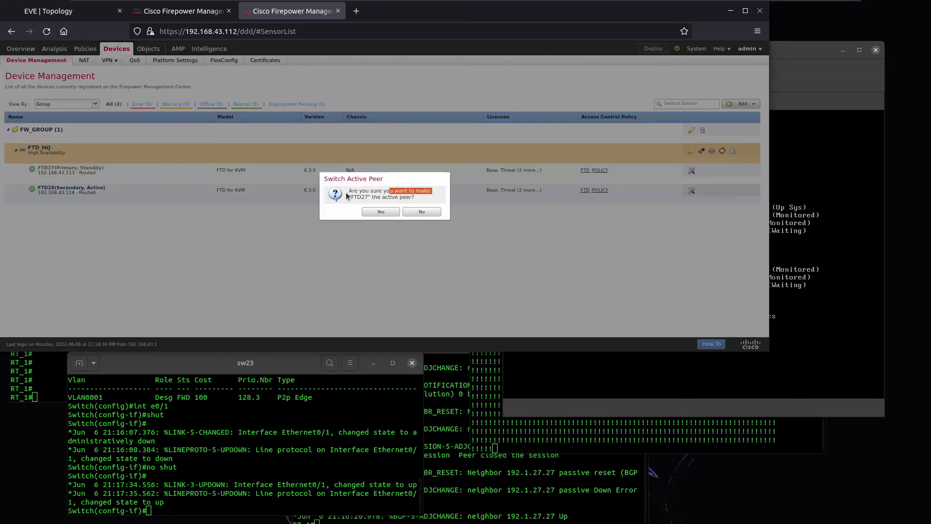
click(382, 211)
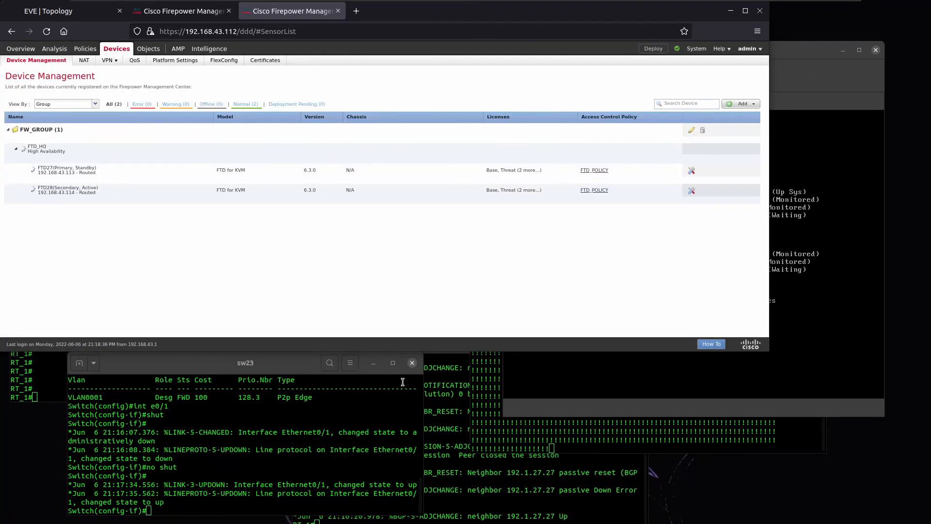
Confirm FTD27's console shows it switched to Active, then check R34 and R35 connectivity.
click(543, 407)
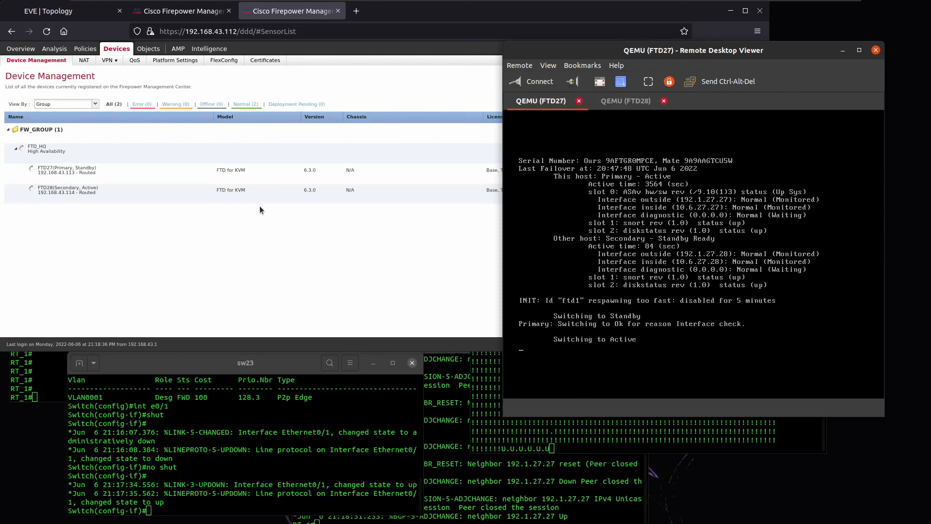
click(52, 386)
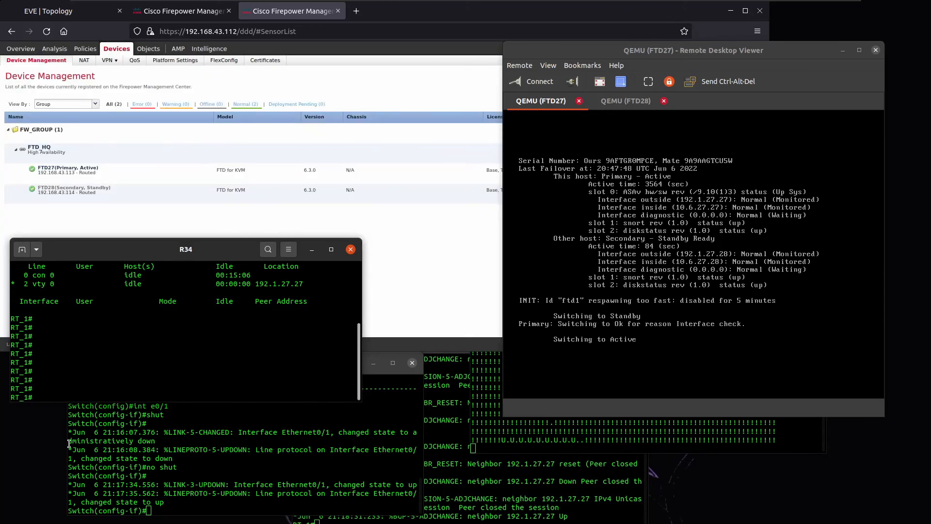
key(Return)
key(Return)
key(Return)
key(Return)
key(Return)
key(Return)
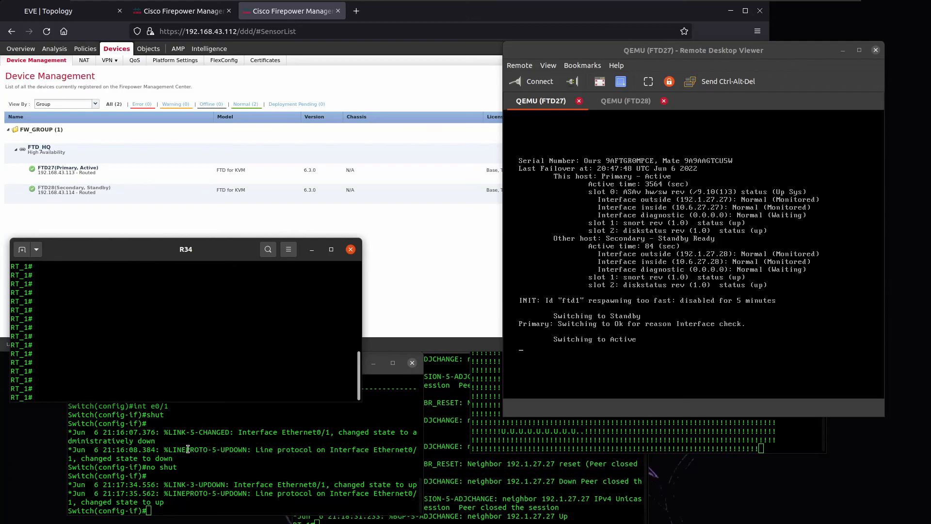
click(502, 413)
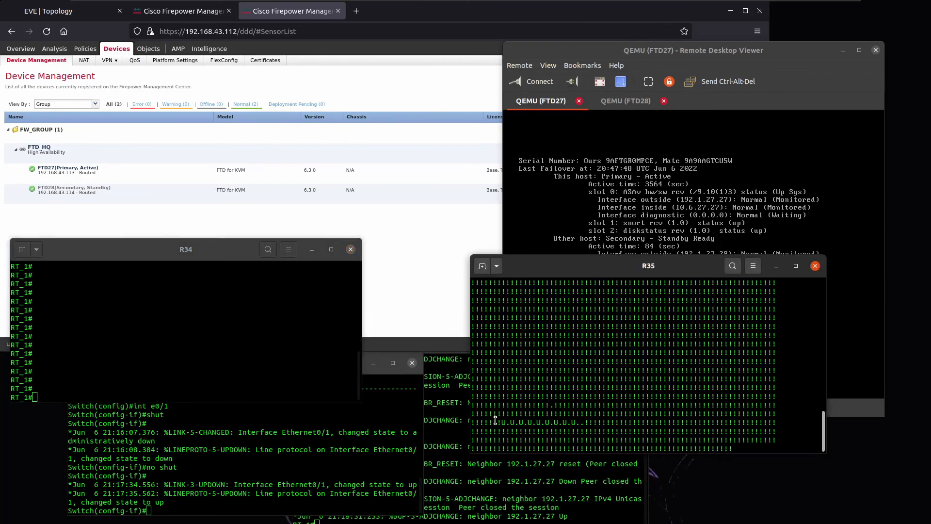